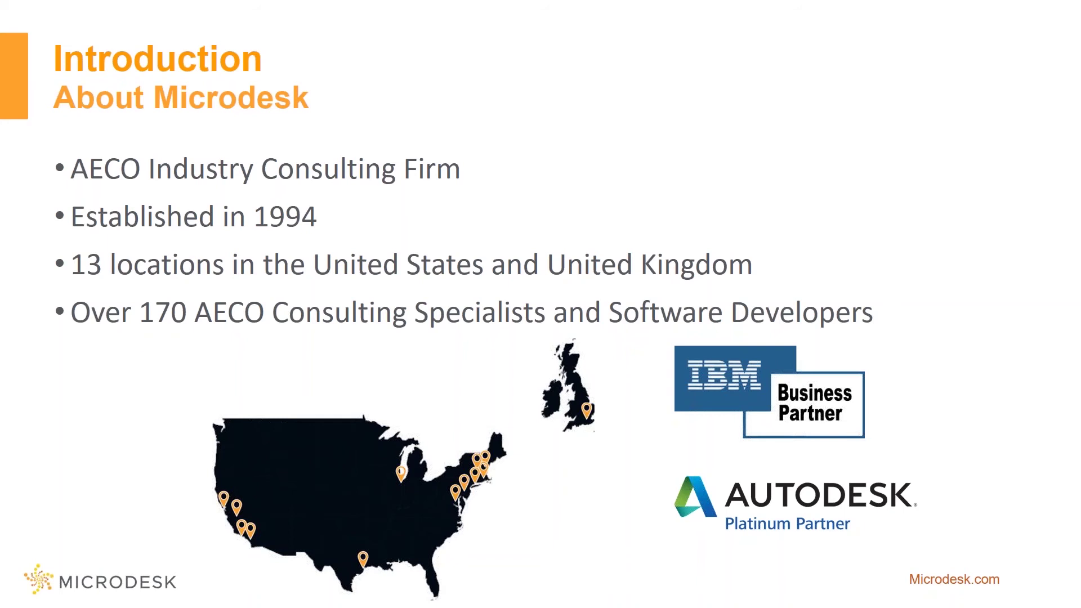
# Step: Advance the slideshow past Consulting Services and Today's Presenter to the Webinar Agenda slide
pyautogui.press('Right')
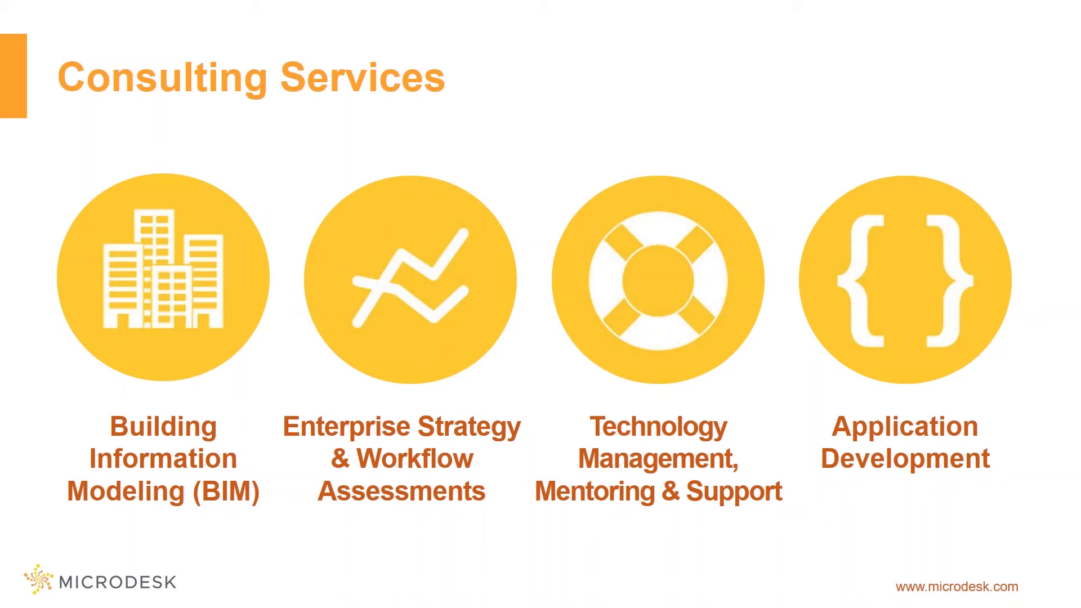
pyautogui.press('Right')
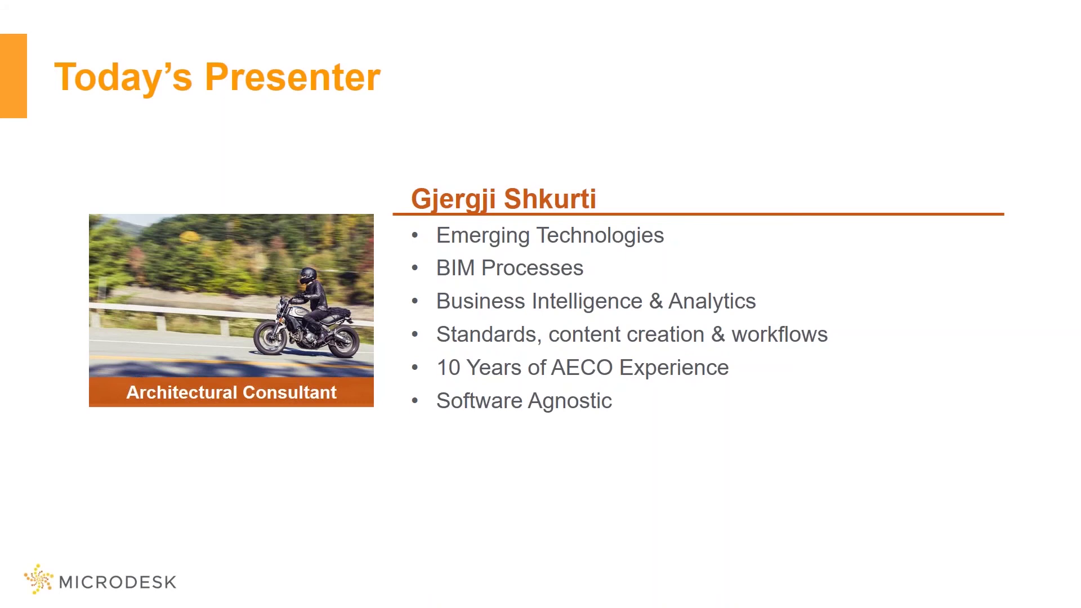
pyautogui.press('Right')
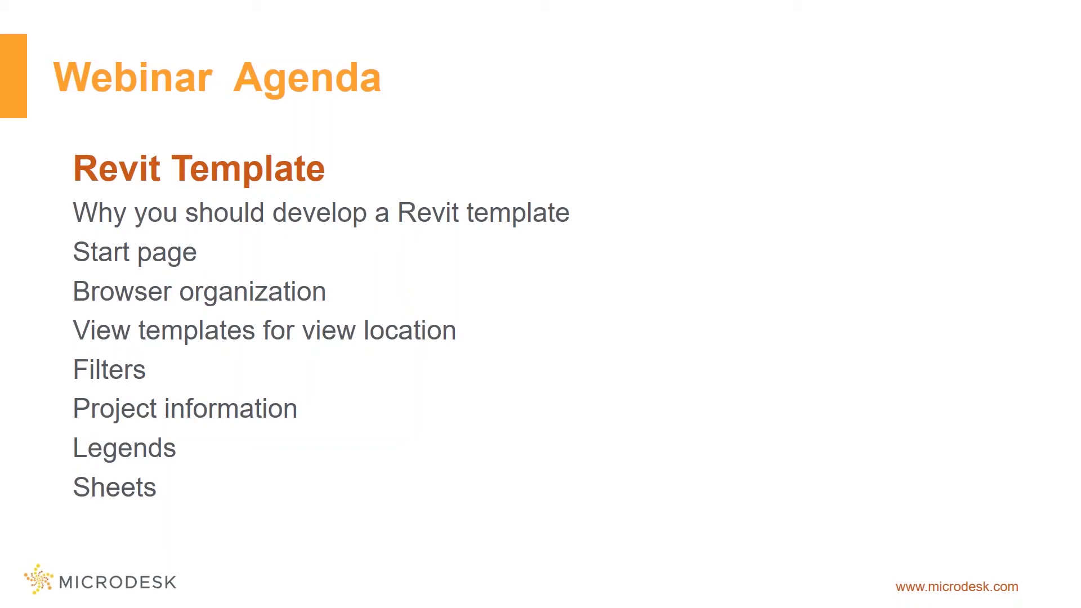
# Step: Reveal the six Why? reasons, from Reduce redundancy to Position yourself in the industry, then show What's Next?
pyautogui.press('Right')
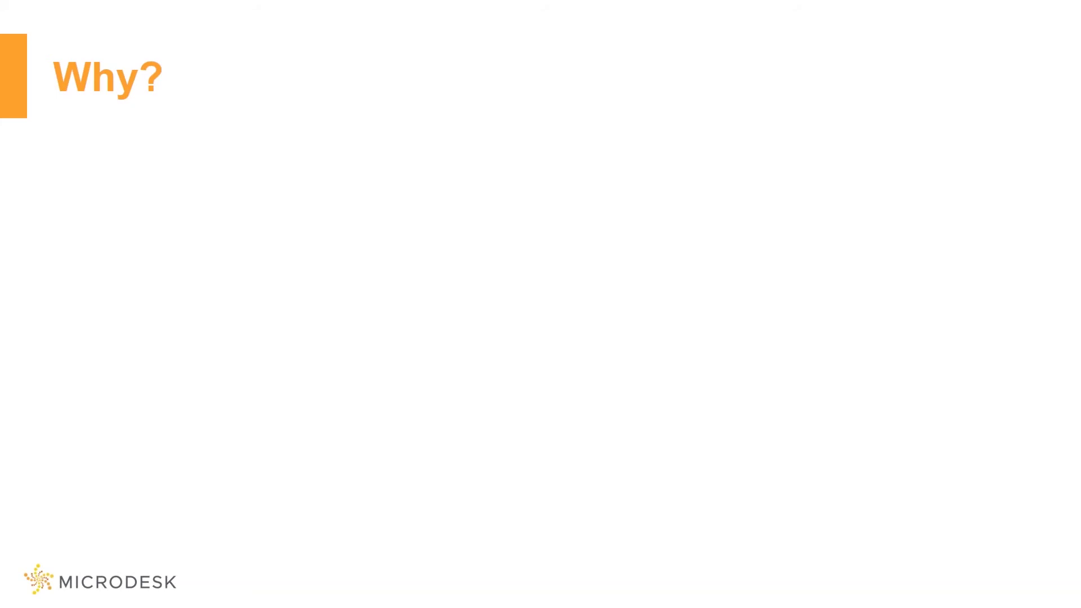
pyautogui.press('Right')
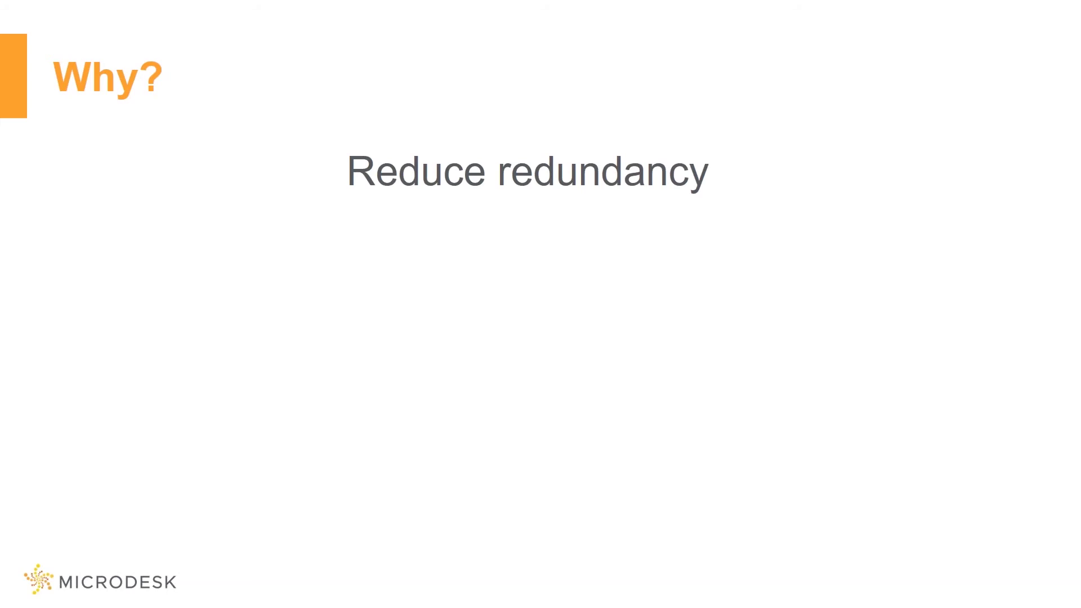
pyautogui.press('Right')
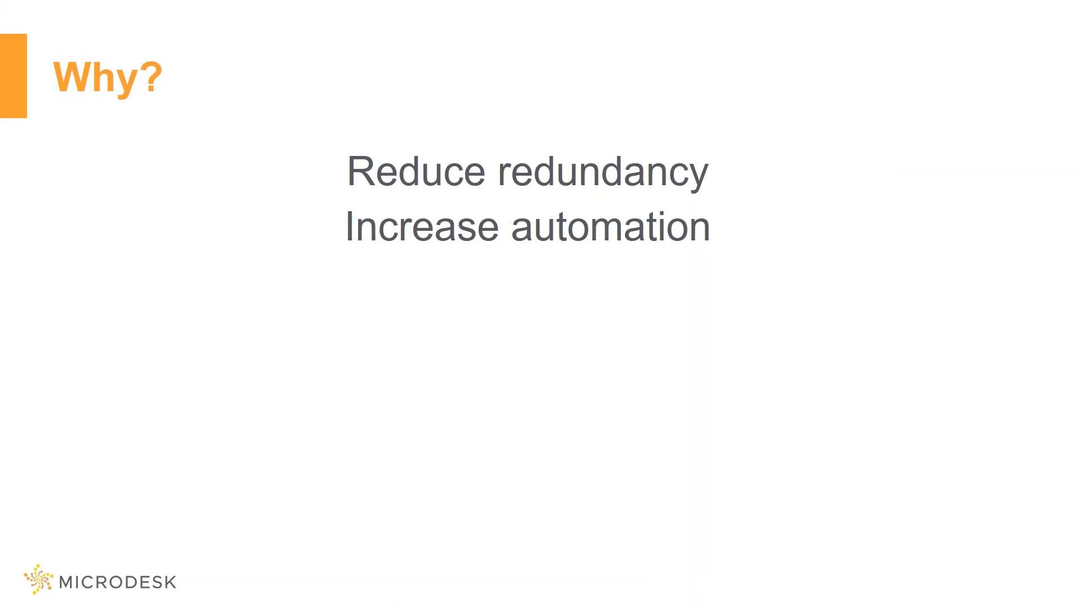
pyautogui.press('Right')
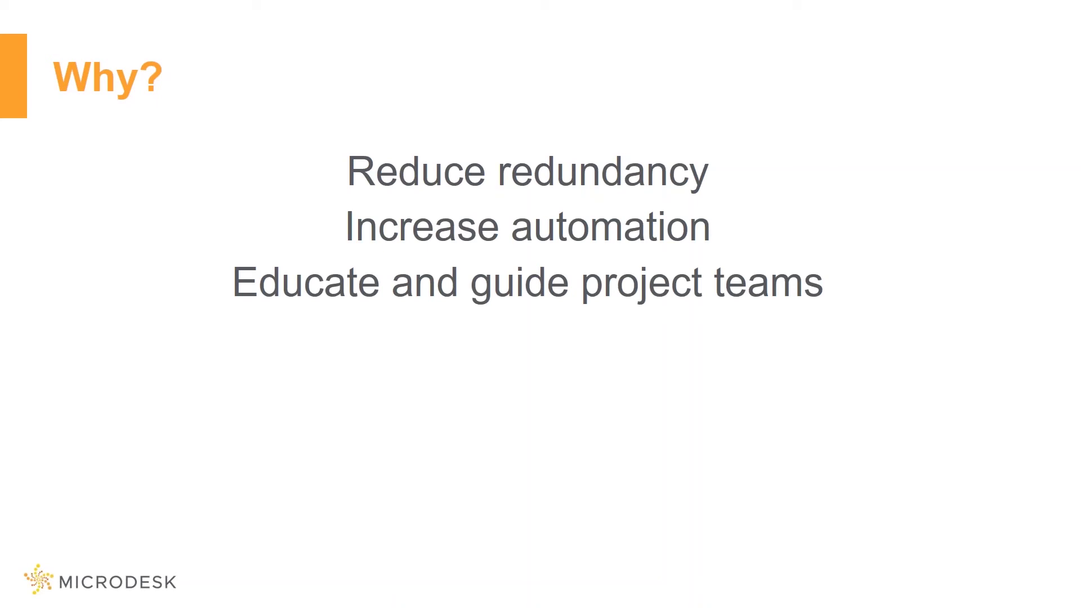
pyautogui.press('Right')
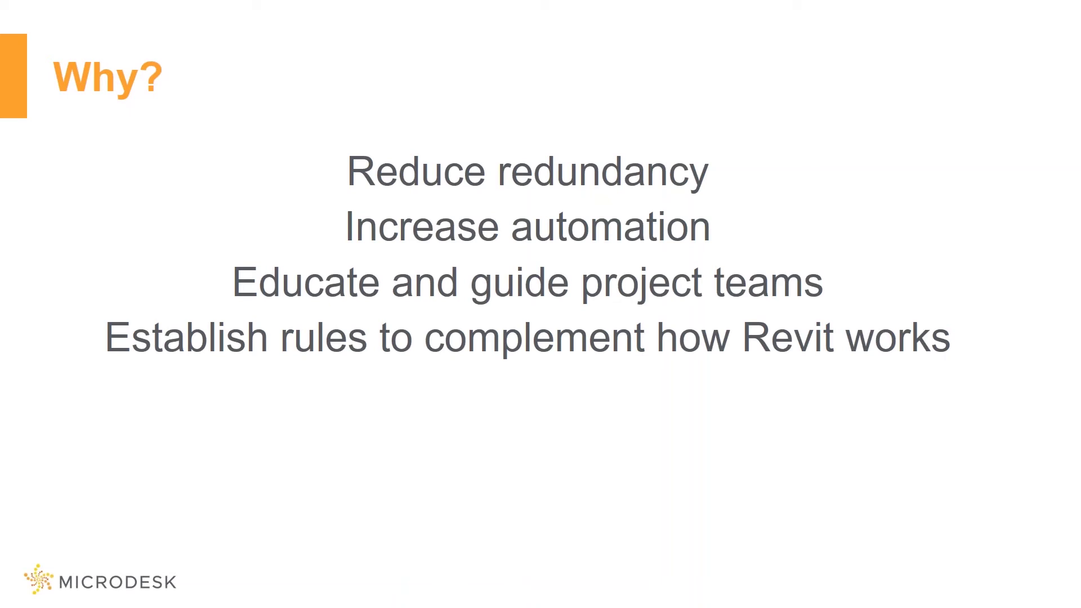
pyautogui.press('Right')
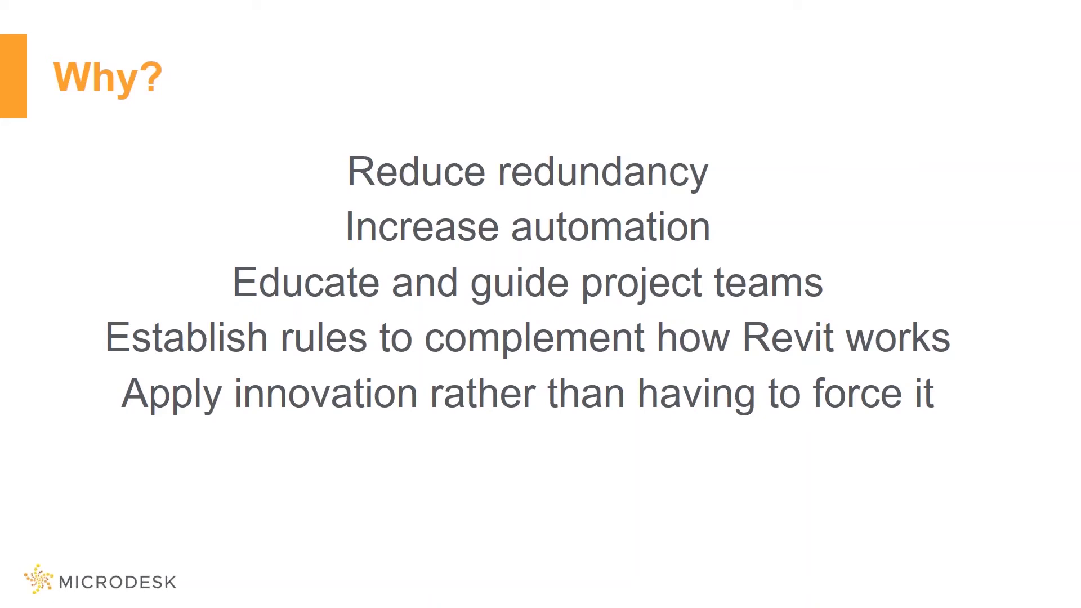
pyautogui.press('Right')
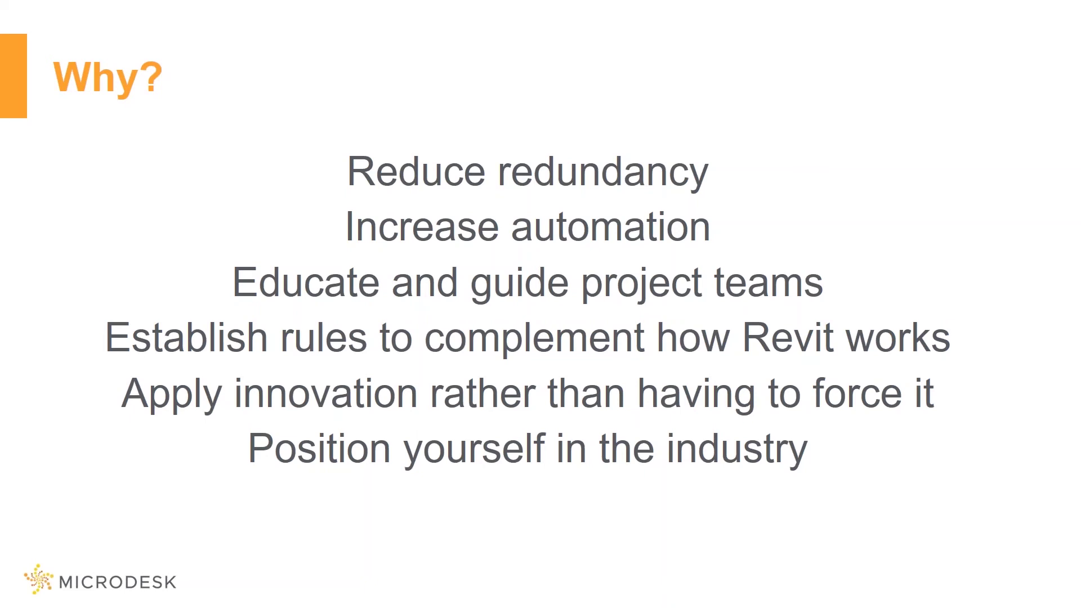
pyautogui.press('Right')
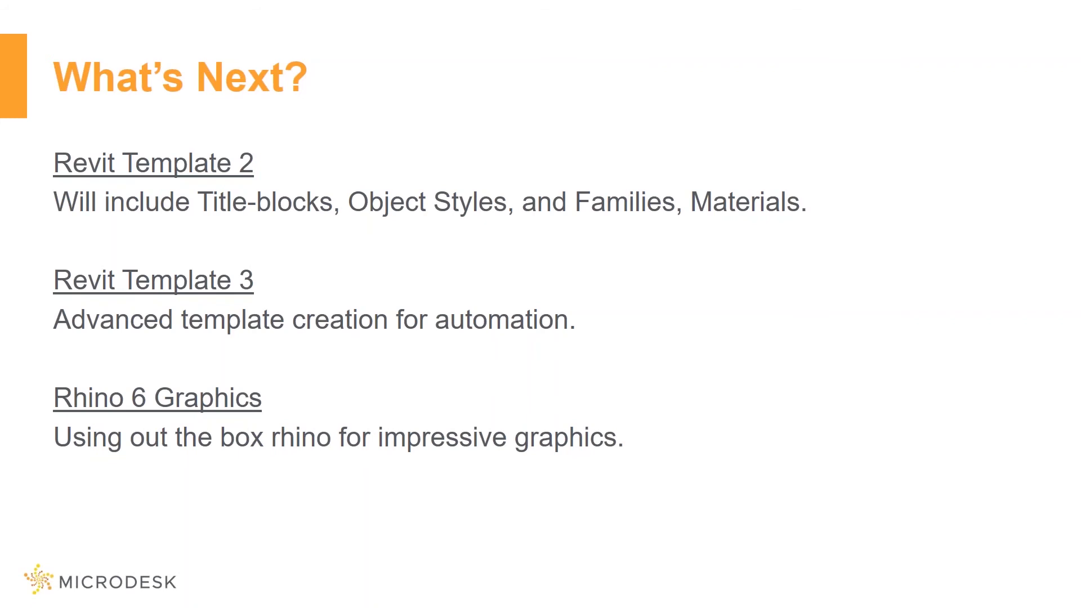
# Step: Show the closing Questions? slide and end the slideshow
pyautogui.press('Right')
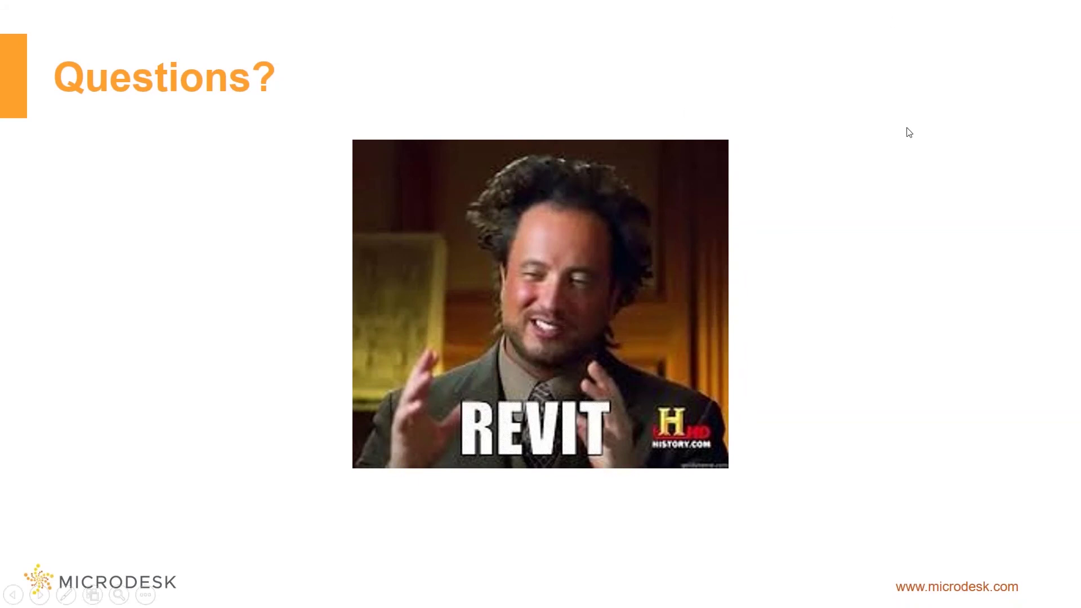
pyautogui.press('Escape')
# Step: Minimise PowerPoint to bring Revit forward, and pan the _start page legend
pyautogui.click(1005, 8)
pyautogui.moveTo(656, 209); pyautogui.dragTo(586, 179, button='middle')
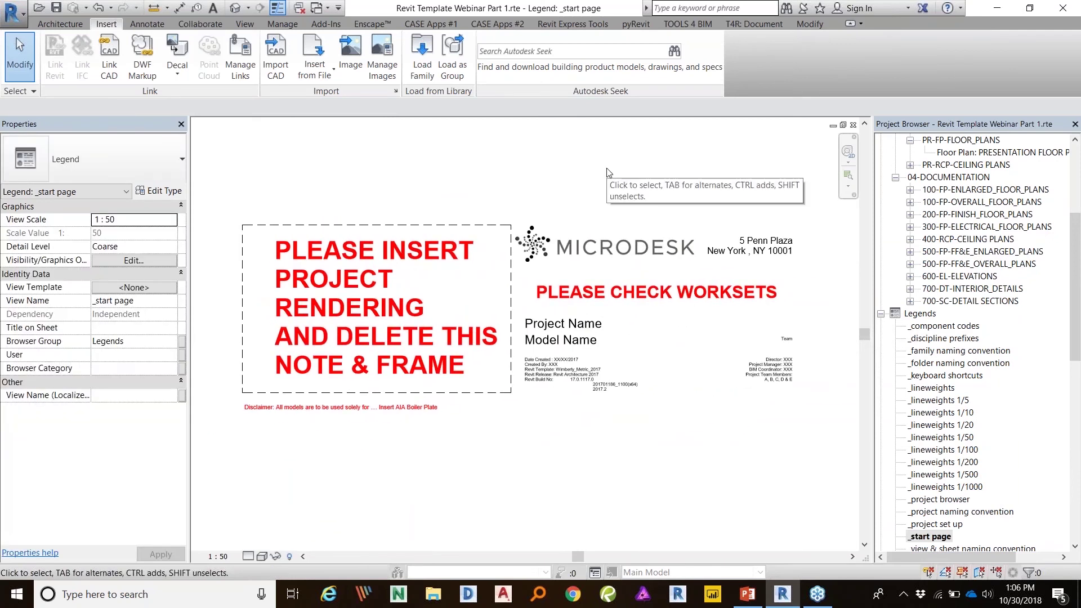
pyautogui.scroll(5, 913, 175)
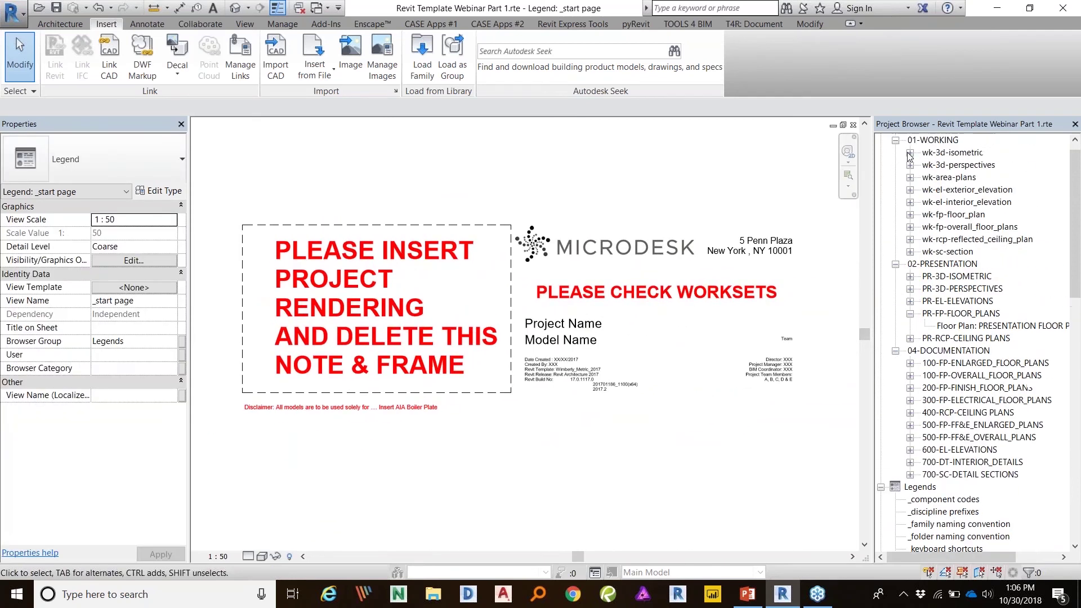
# Step: Collapse 01-WORKING, 02-PRESENTATION, 04-DOCUMENTATION, Legends, Schedules/Quantities and Sheets in the Project Browser
pyautogui.click(895, 153)
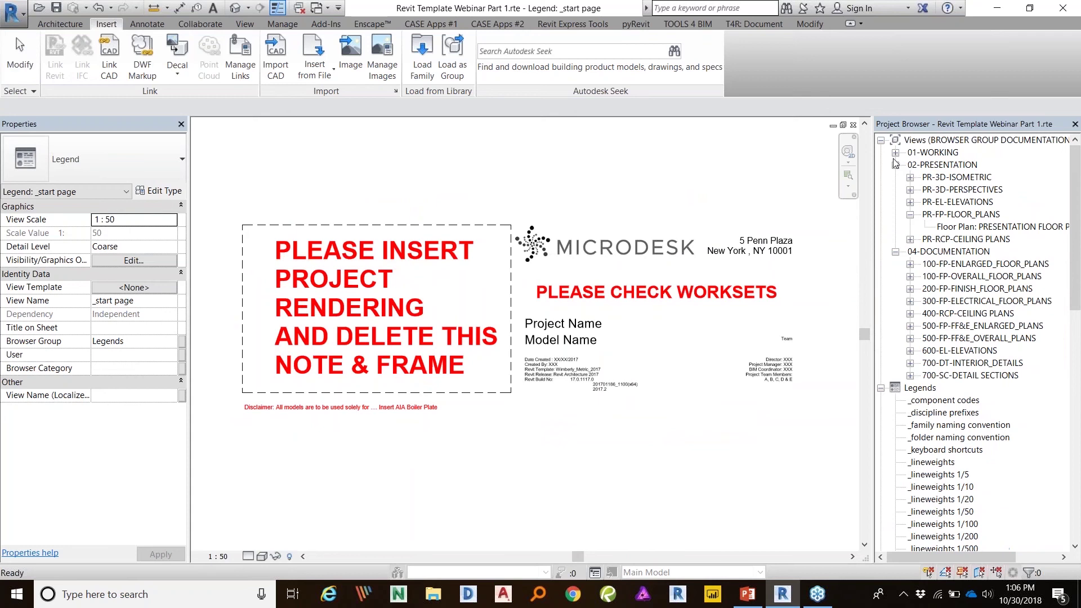
pyautogui.click(895, 165)
pyautogui.click(895, 178)
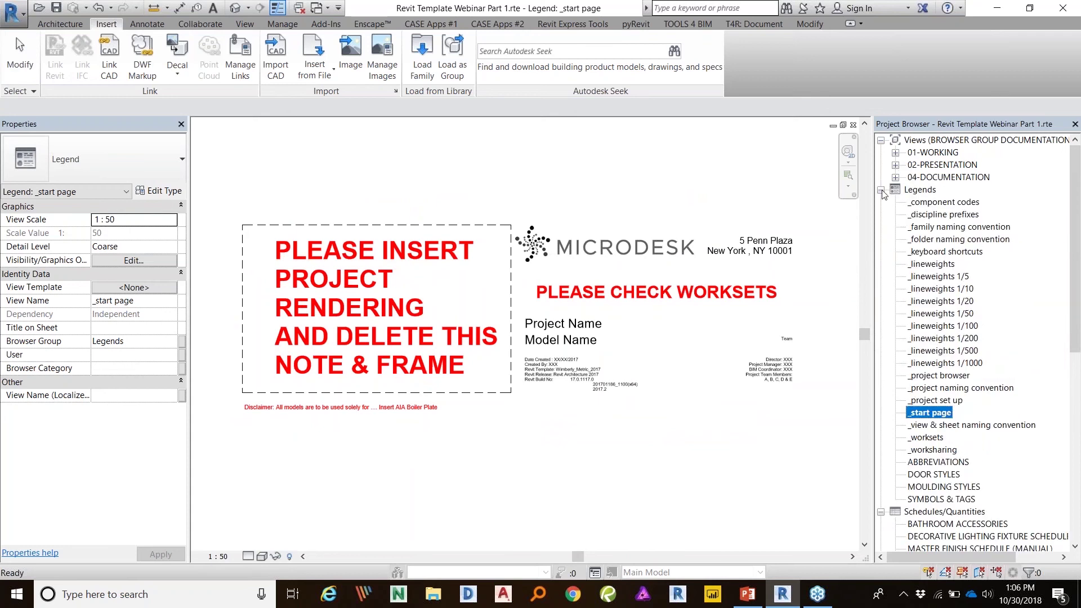
pyautogui.click(881, 190)
pyautogui.click(881, 202)
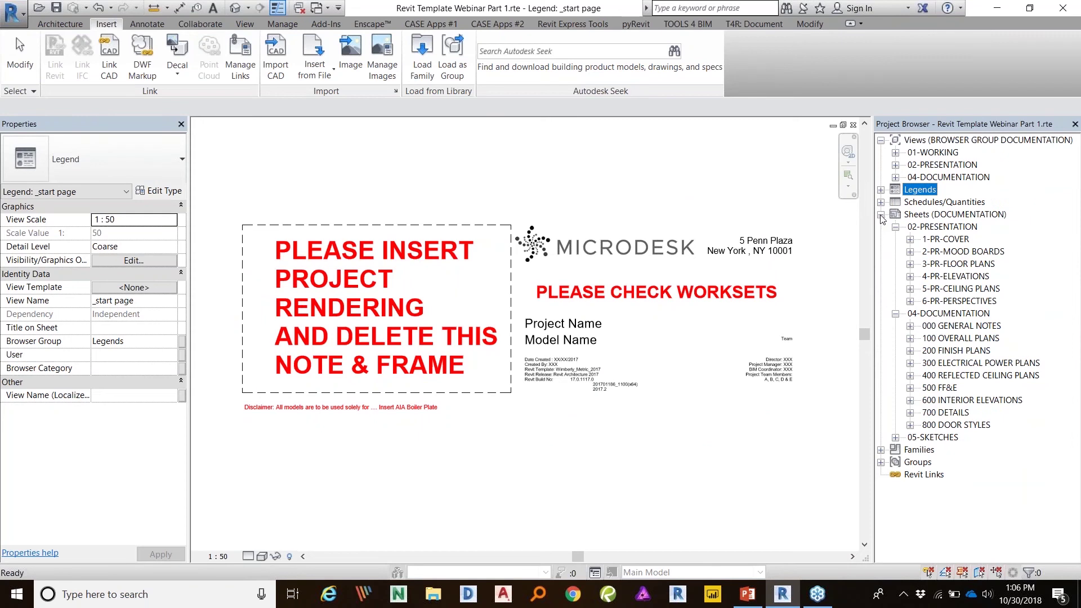
pyautogui.click(881, 215)
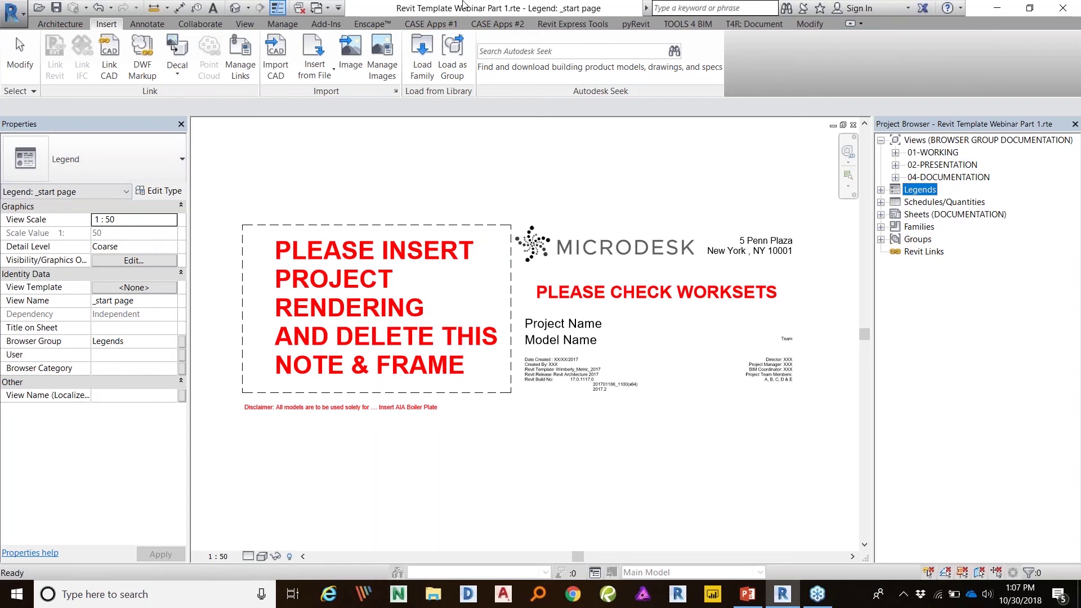
# Step: On the View tab, look over the View Templates dropdown without choosing an option
pyautogui.click(244, 24)
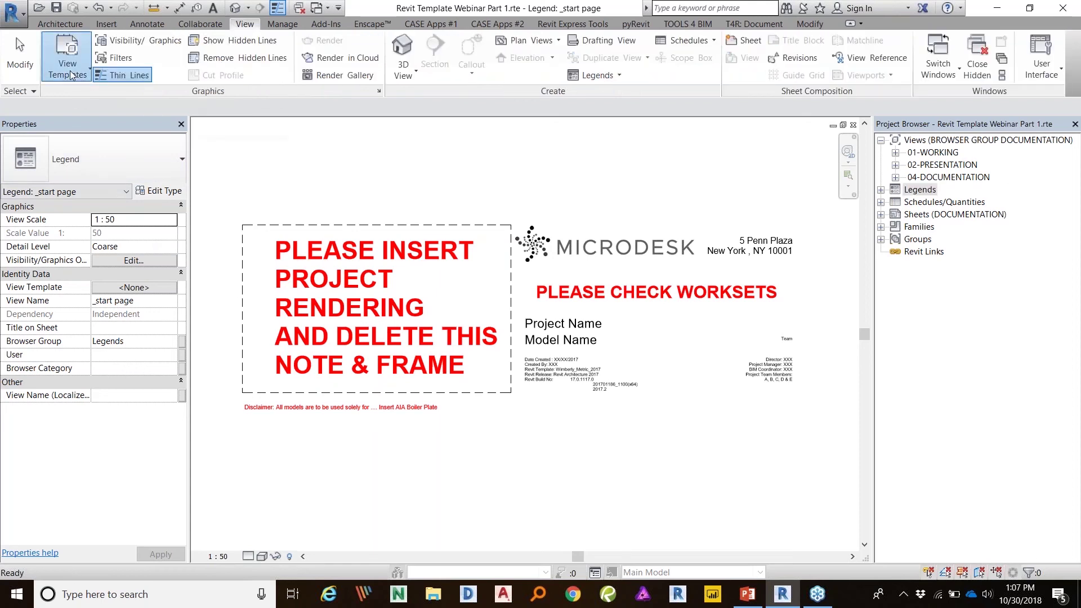
pyautogui.click(64, 51)
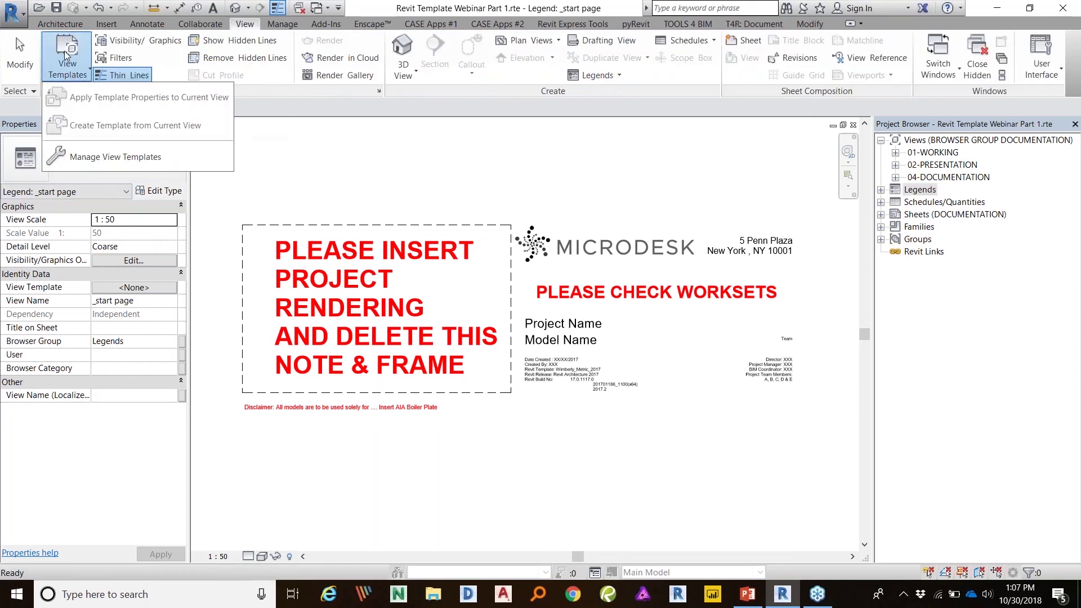
pyautogui.click(269, 106)
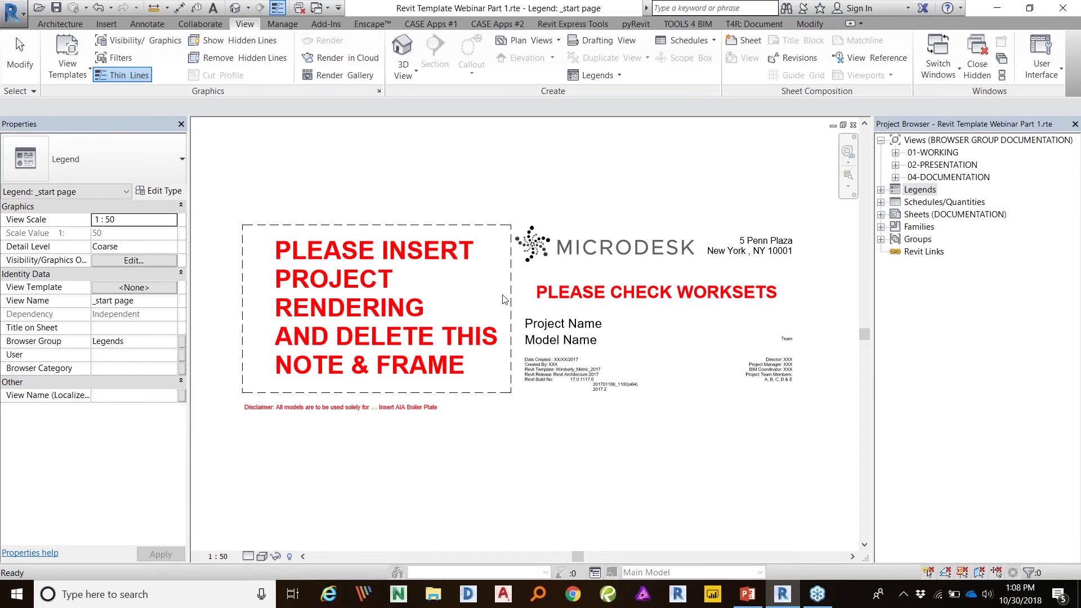
pyautogui.scroll(3, 310, 425)
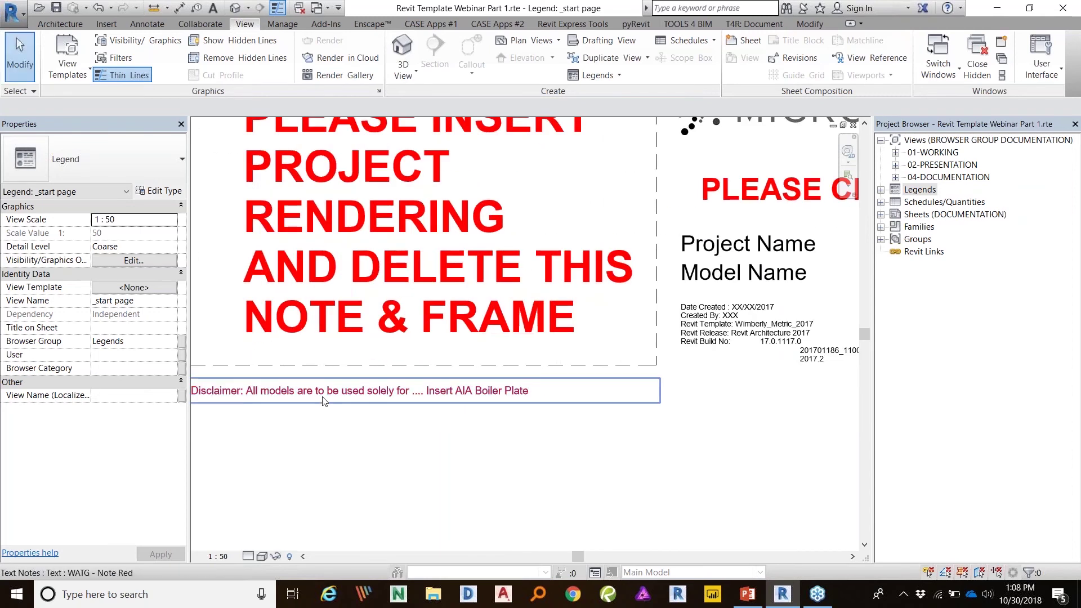
pyautogui.moveTo(290, 442); pyautogui.dragTo(405, 401, button='middle')
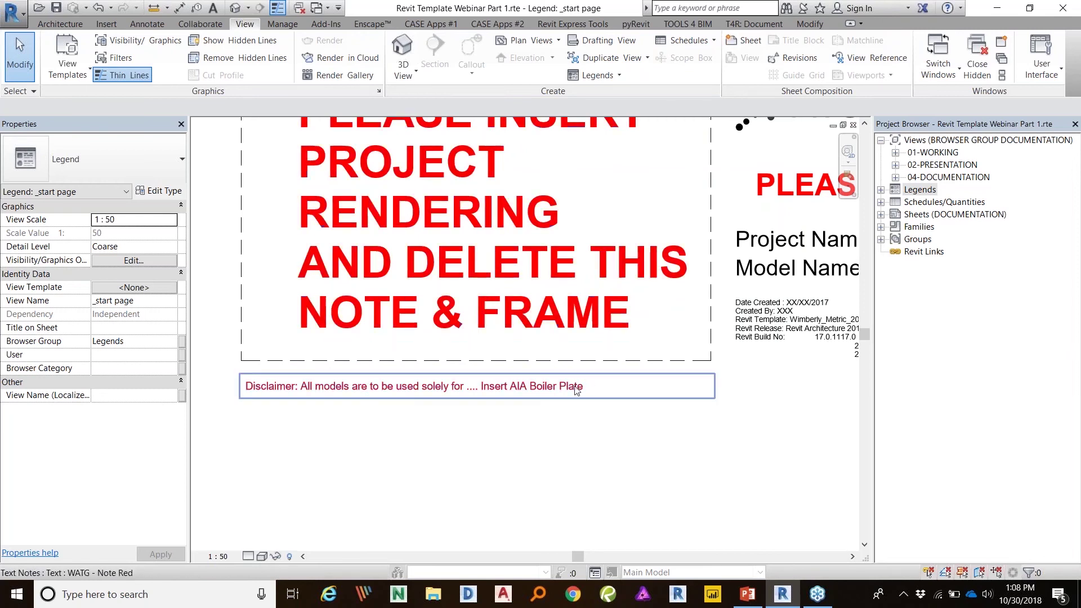
pyautogui.moveTo(625, 375); pyautogui.dragTo(383, 507, button='middle')
pyautogui.scroll(-2, 599, 276)
pyautogui.moveTo(599, 275); pyautogui.dragTo(664, 251, button='middle')
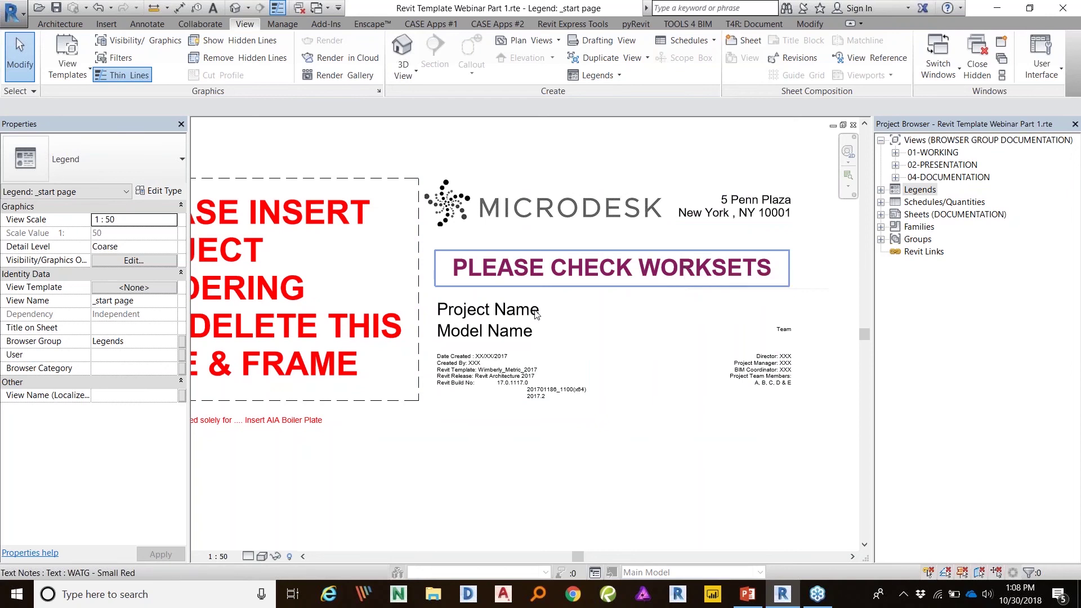
pyautogui.scroll(2, 497, 324)
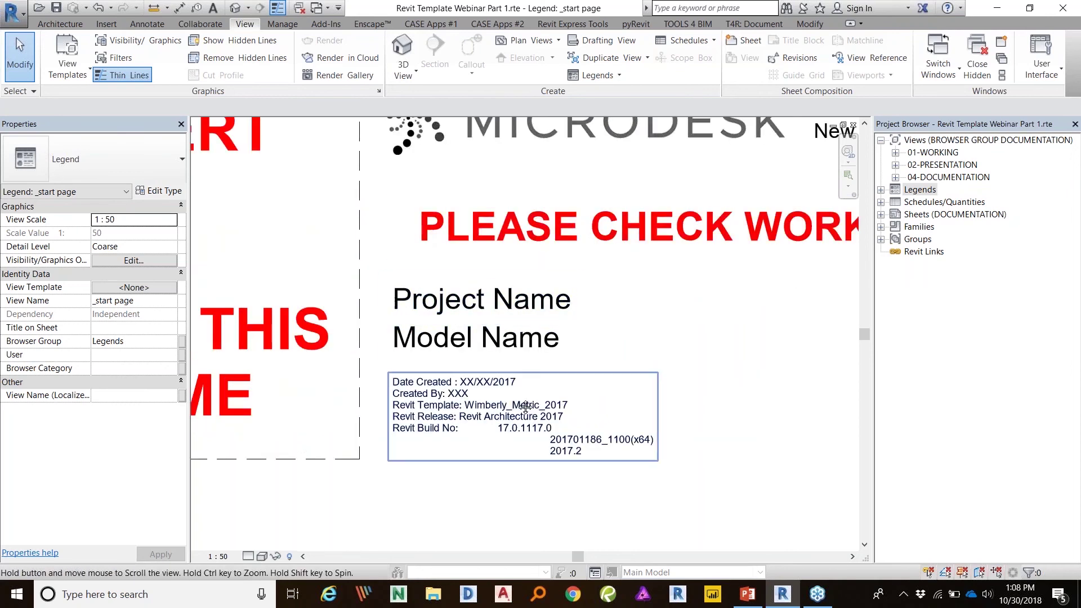
pyautogui.scroll(3, 484, 349)
pyautogui.scroll(1, 521, 324)
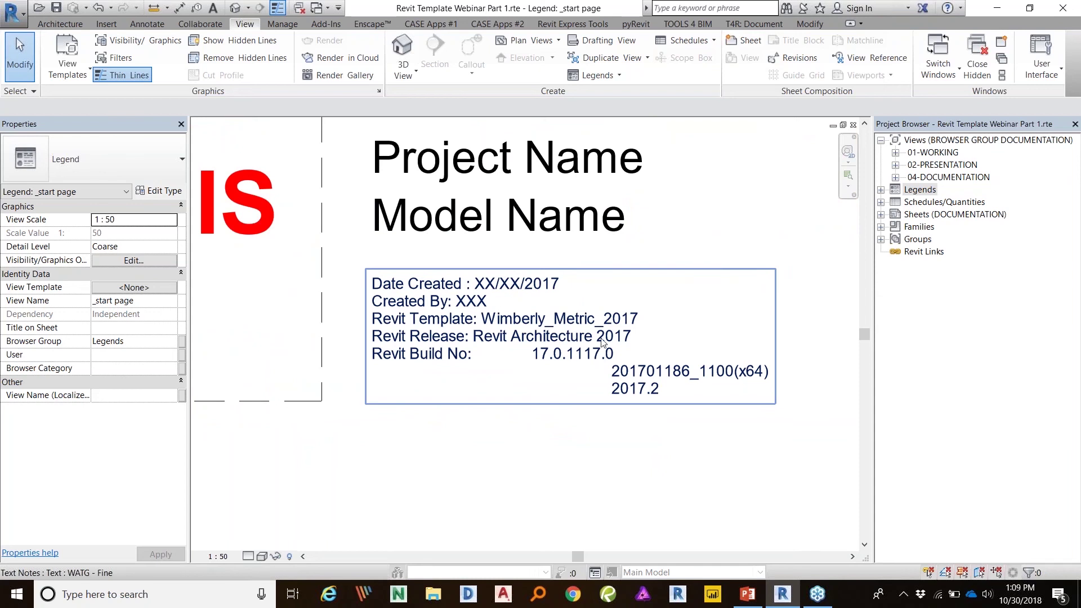
pyautogui.scroll(-4, 571, 338)
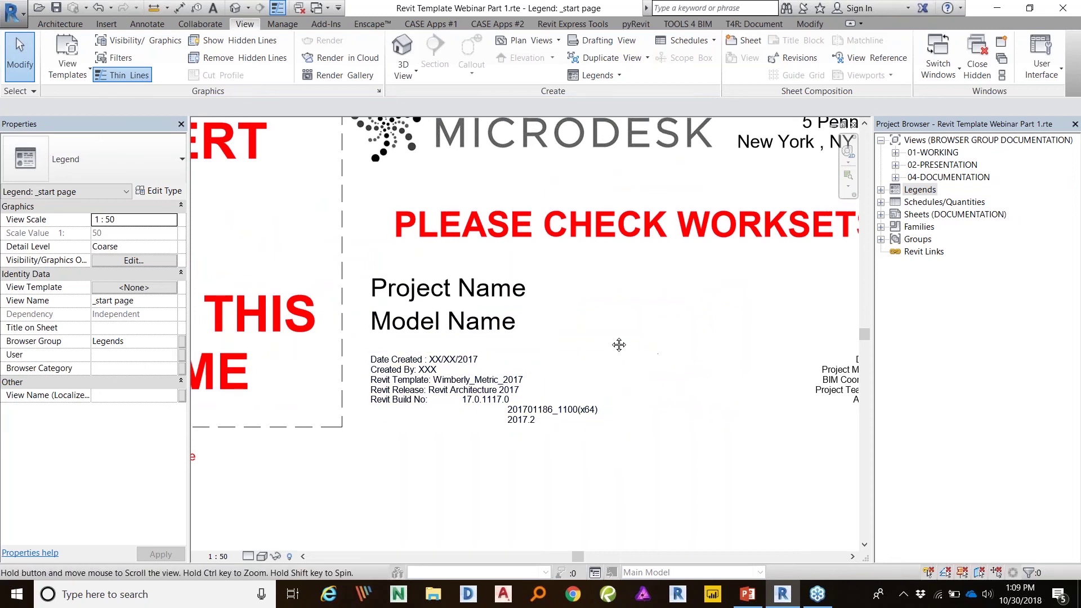
pyautogui.moveTo(651, 360); pyautogui.dragTo(595, 335, button='middle')
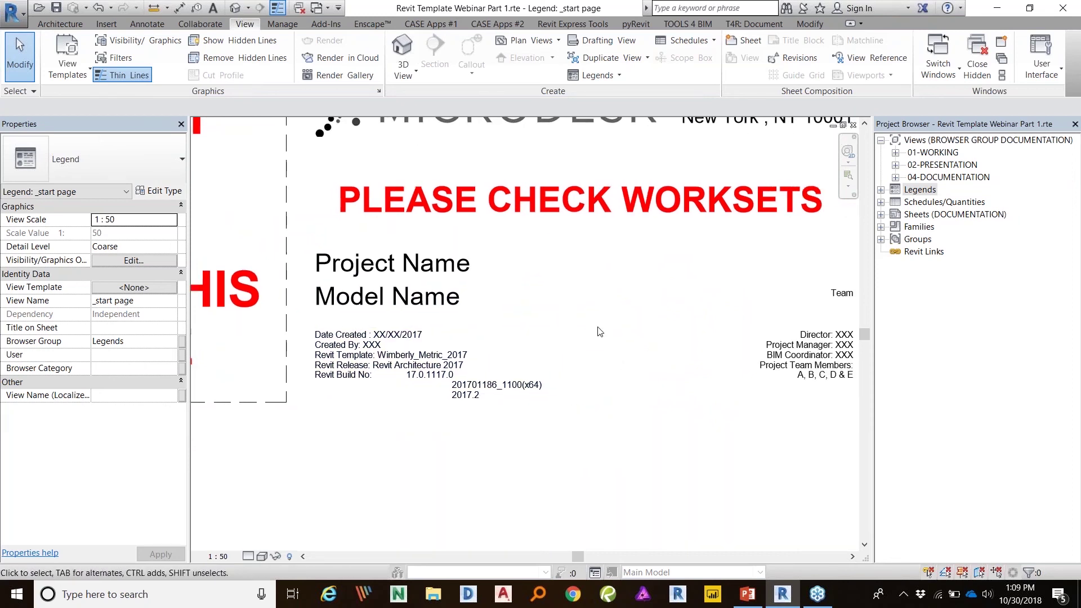
pyautogui.moveTo(643, 289); pyautogui.dragTo(414, 315, button='middle')
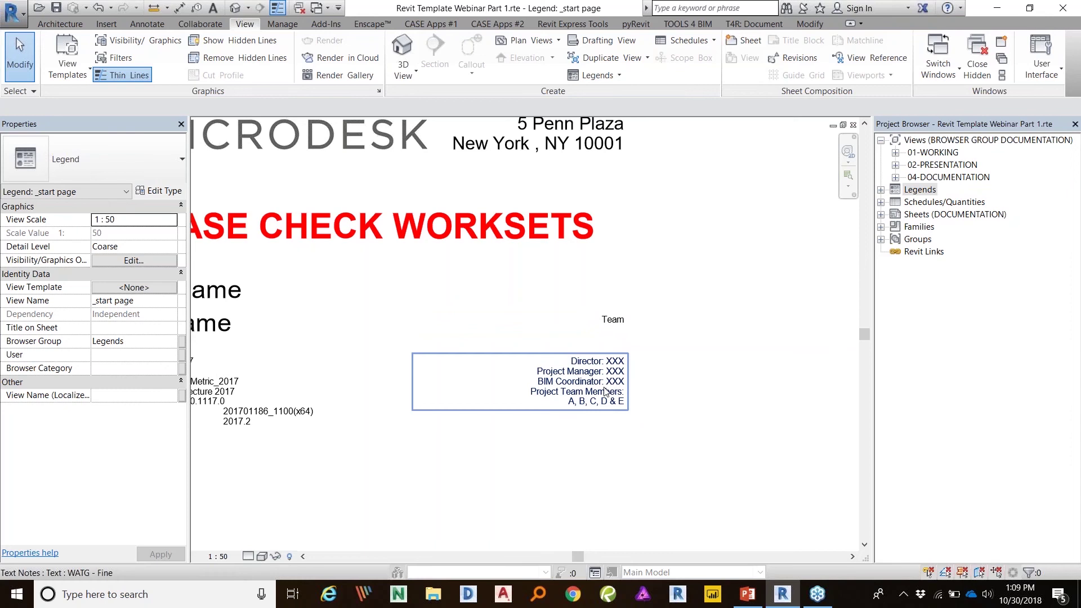
pyautogui.scroll(2, 607, 393)
pyautogui.scroll(1, 607, 392)
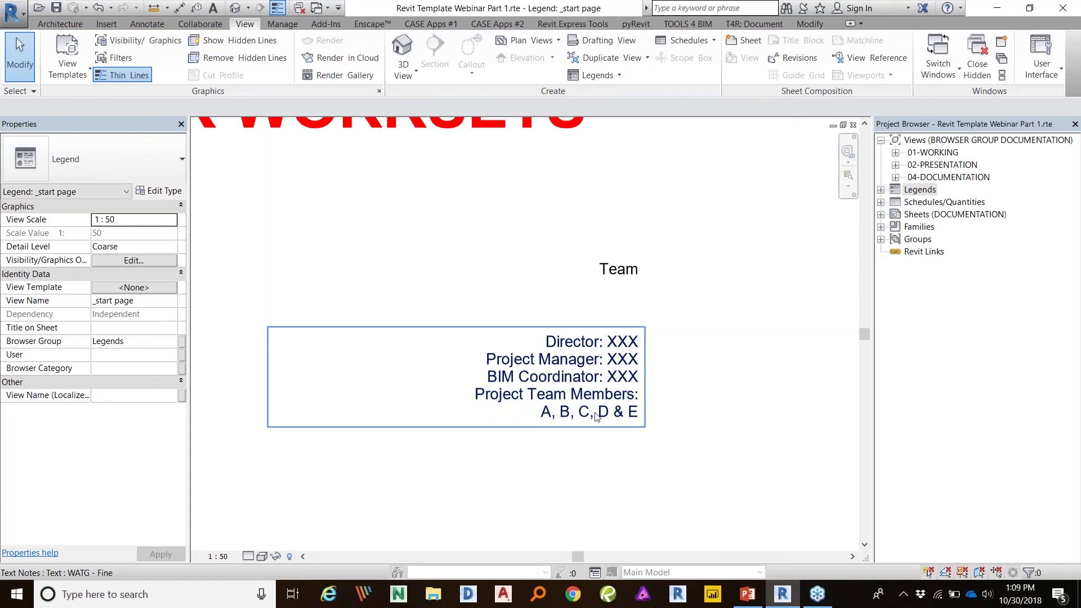
pyautogui.scroll(-5, 671, 321)
pyautogui.moveTo(671, 321); pyautogui.dragTo(810, 281, button='middle')
pyautogui.scroll(-3, 751, 270)
pyautogui.scroll(1, 781, 294)
pyautogui.scroll(1, 758, 302)
pyautogui.scroll(-1, 810, 281)
pyautogui.moveTo(442, 146); pyautogui.dragTo(491, 219, button='middle')
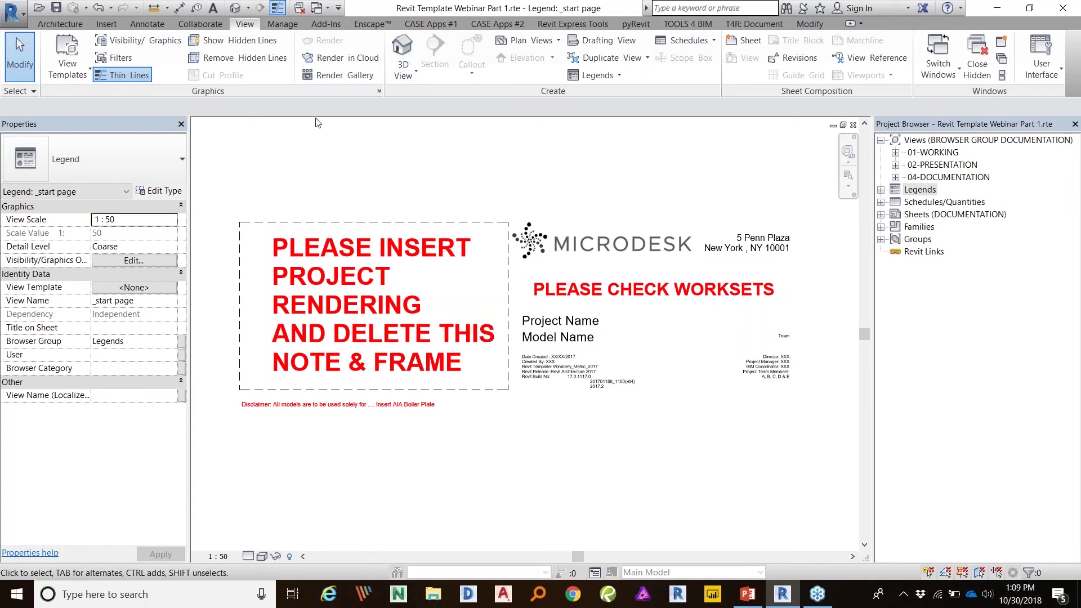
# Step: From the Manage tab, open Starting View and list the views available as the starting view
pyautogui.click(289, 23)
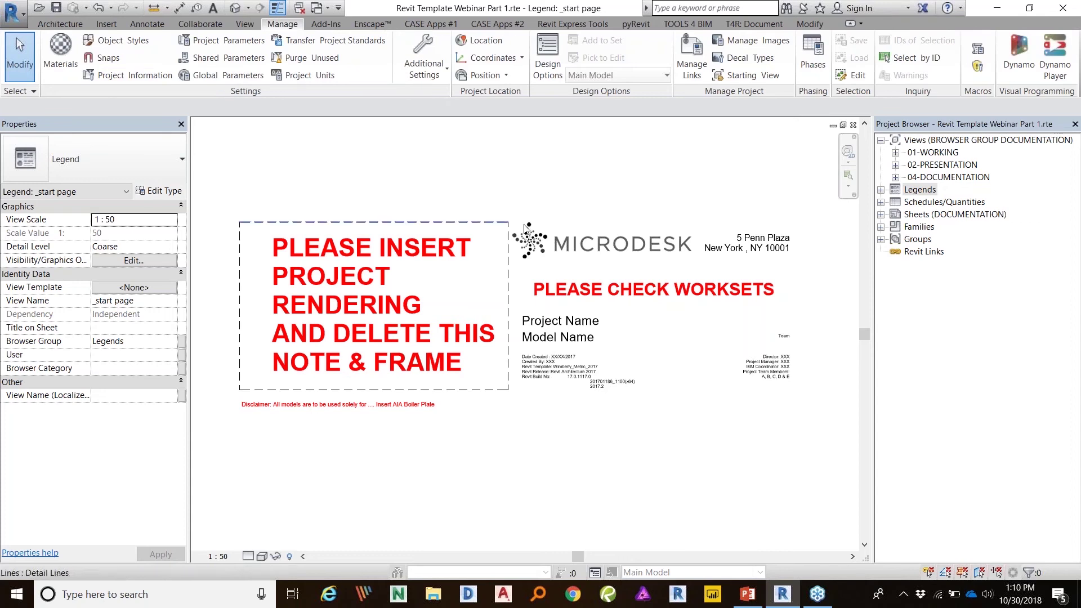
pyautogui.click(746, 77)
pyautogui.click(489, 320)
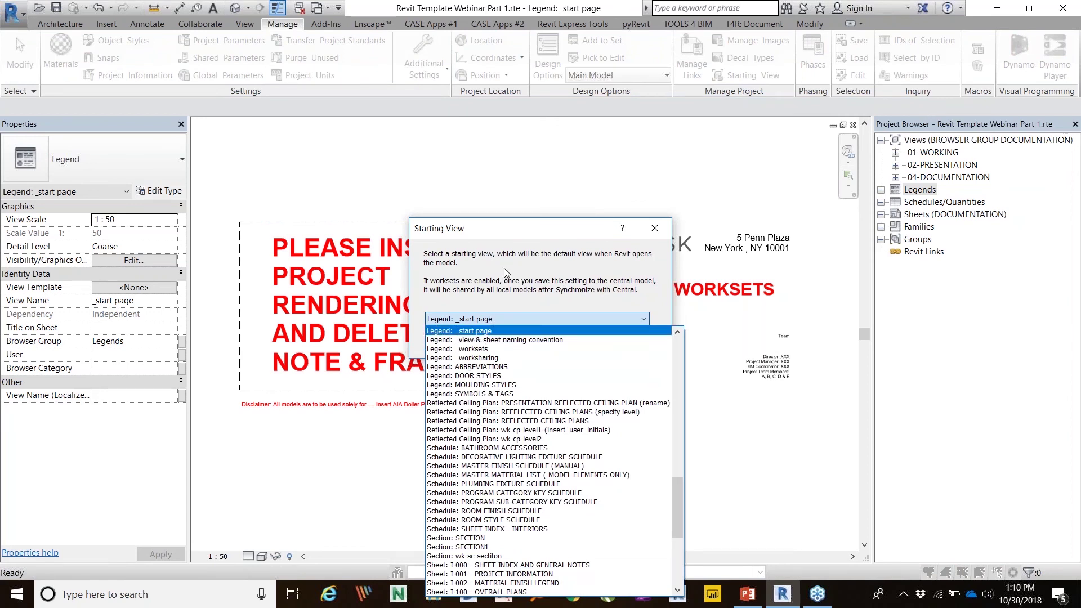
# Step: Keep Legend: _start page as the starting view and cancel the Starting View dialog
pyautogui.click(476, 331)
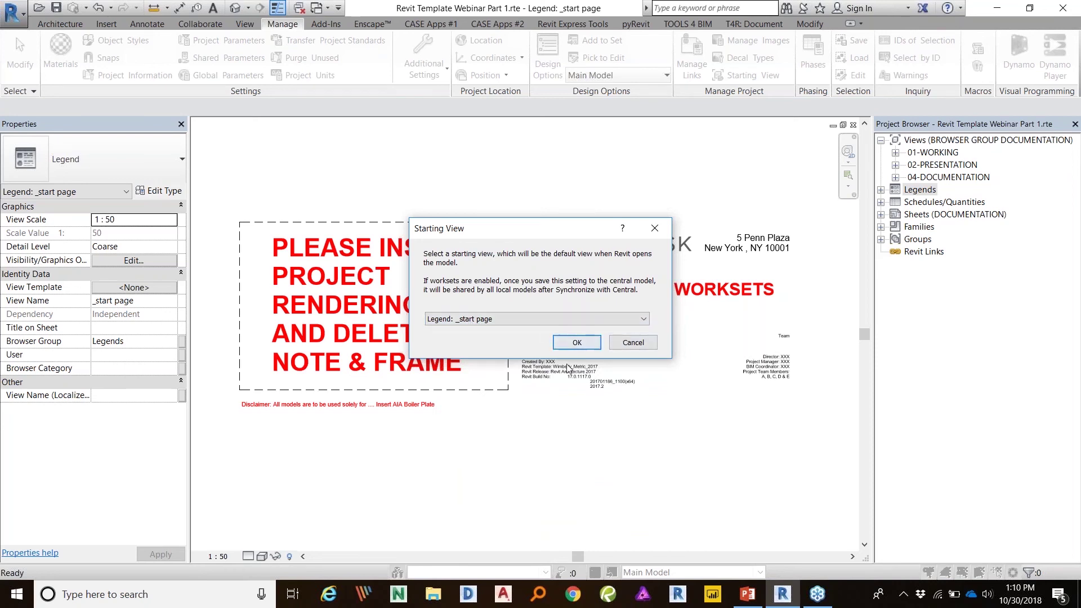
pyautogui.click(633, 341)
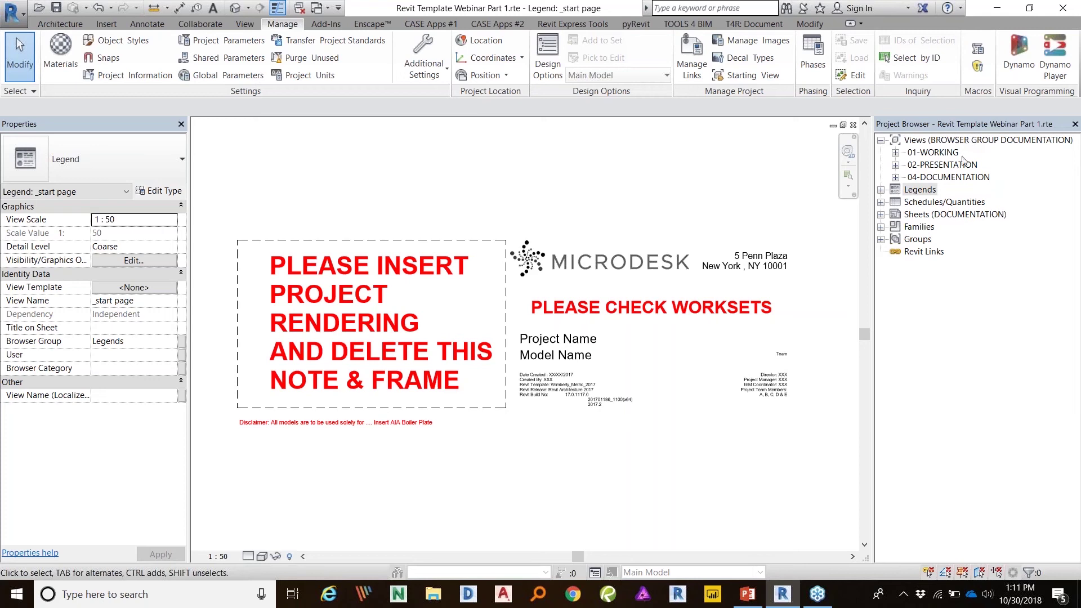
pyautogui.rightClick(951, 144)
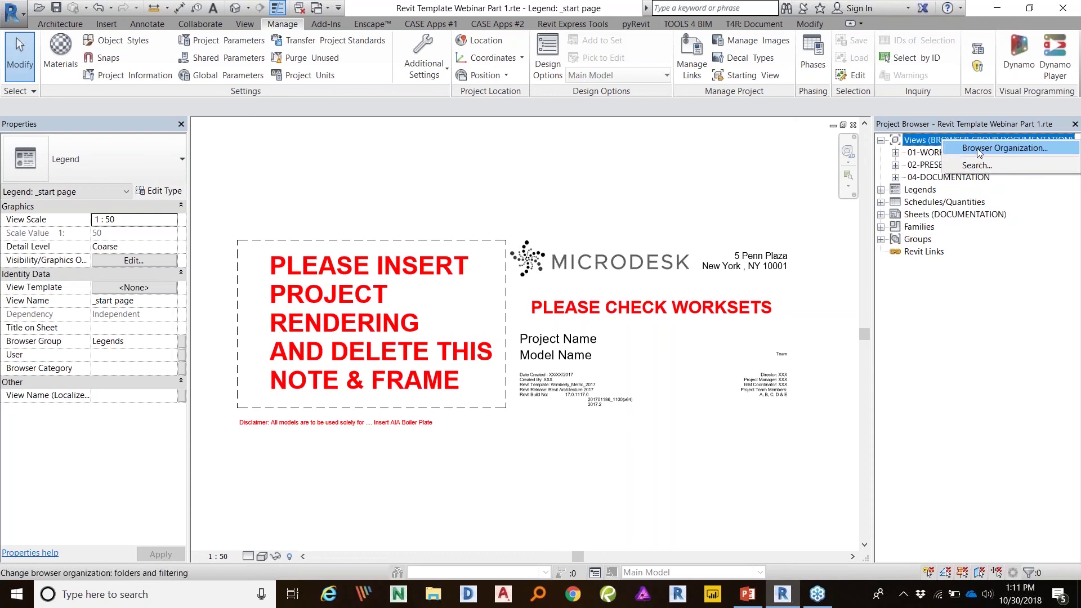
# Step: Open Browser Organization for Views and review the organizations, with BROWSER GROUP DOCUMENTATION checked
pyautogui.click(984, 150)
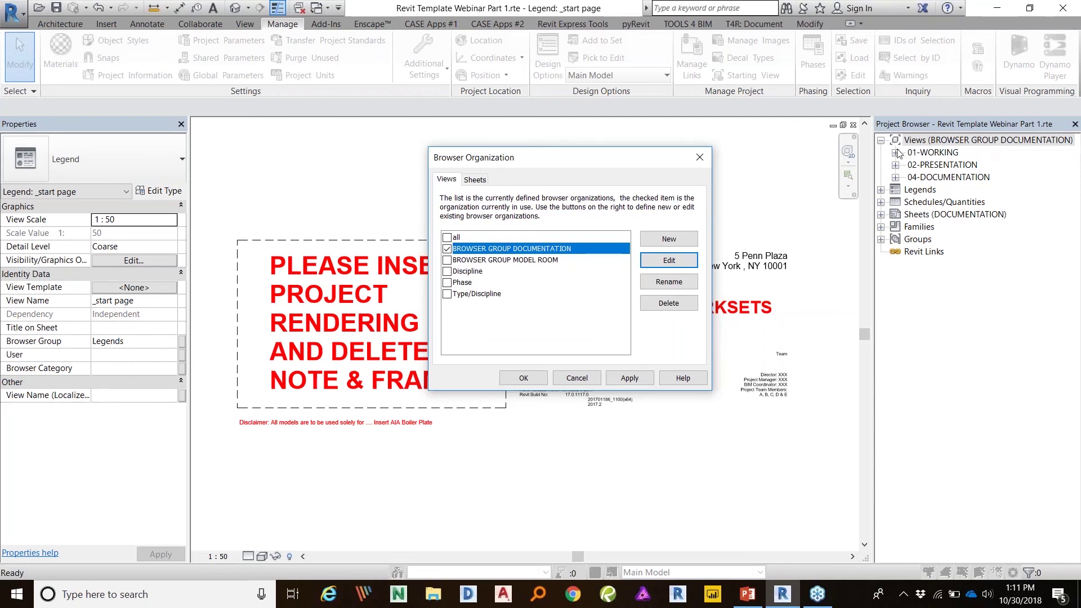
pyautogui.click(933, 149)
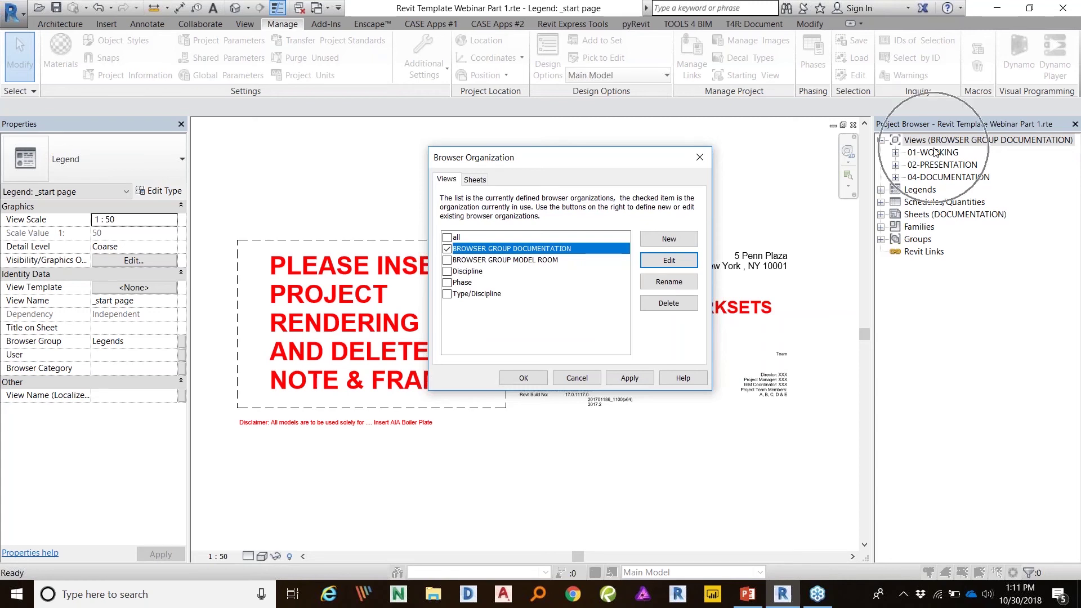
pyautogui.click(932, 165)
pyautogui.click(934, 175)
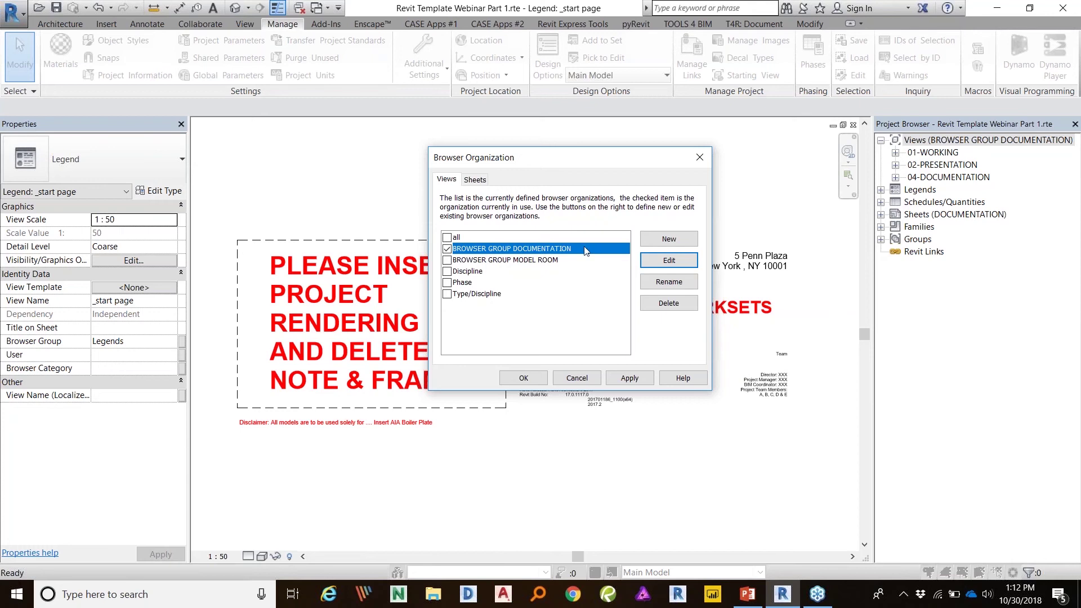
pyautogui.click(660, 260)
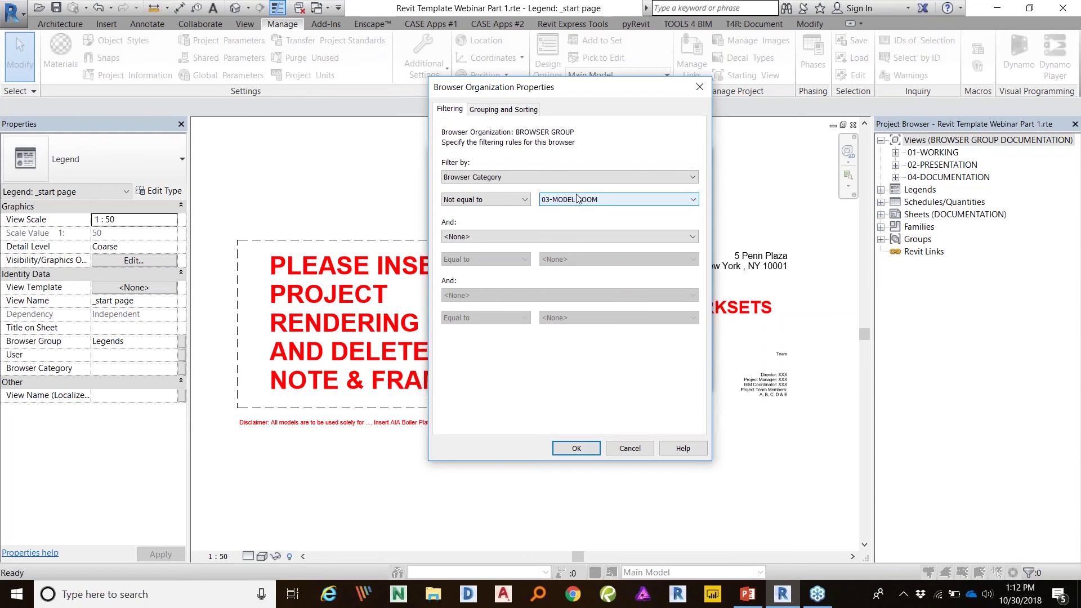
pyautogui.click(505, 110)
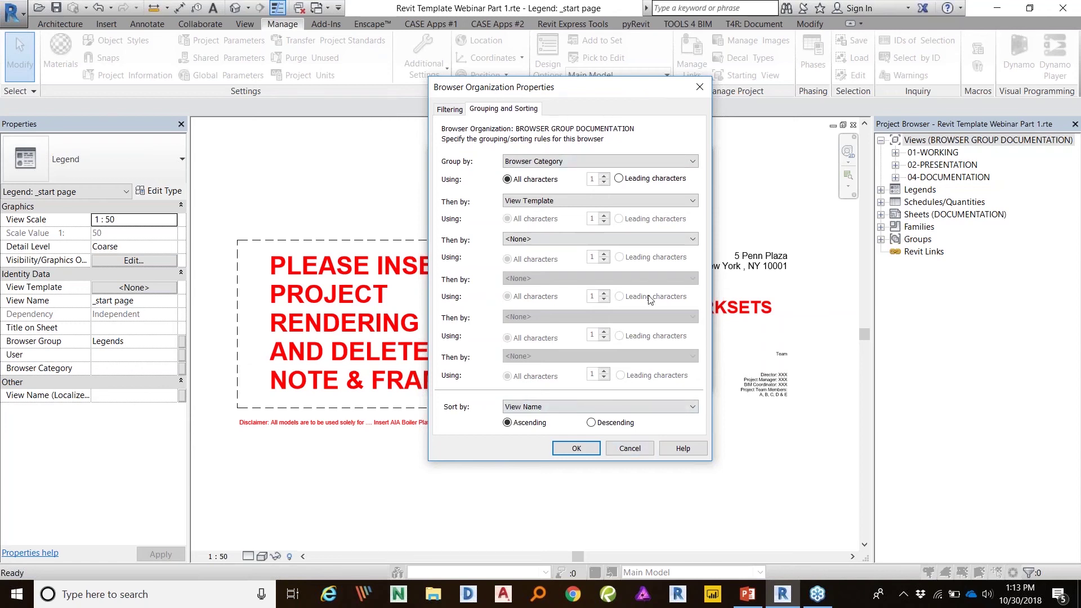
pyautogui.click(628, 449)
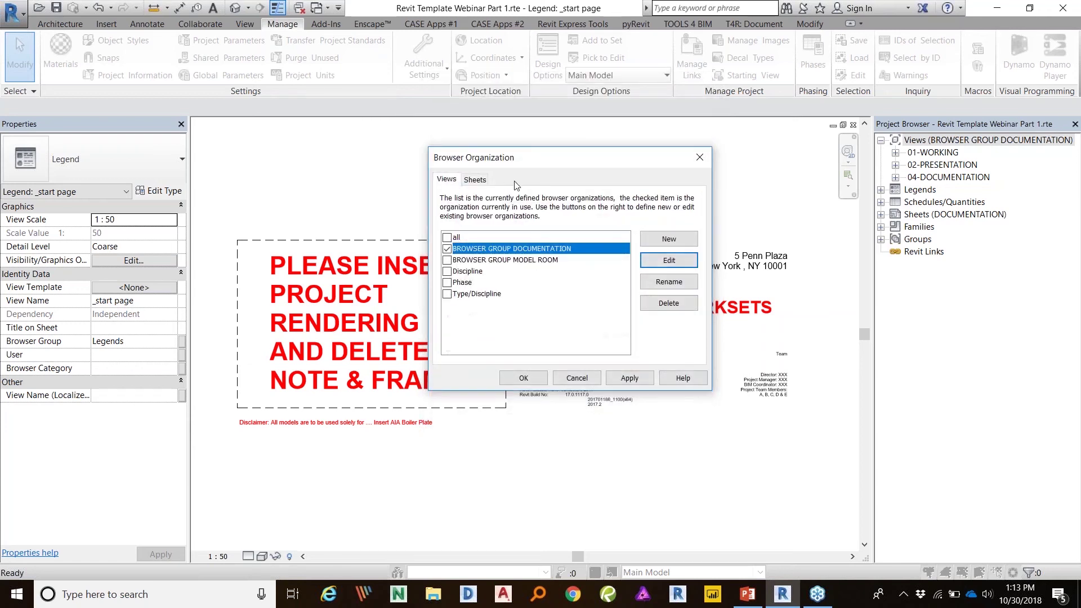
# Step: Switch the Browser Organization dialog to the Sheets organizations, where DOCUMENTATION is in use
pyautogui.click(475, 179)
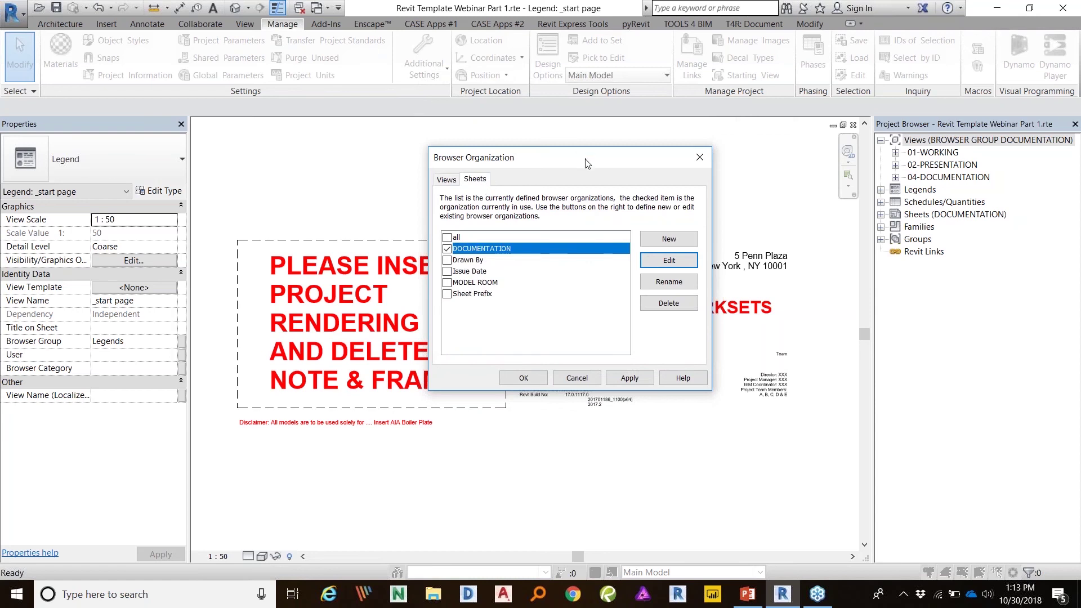
pyautogui.click(448, 180)
pyautogui.click(483, 180)
# Step: Review the DOCUMENTATION sheet filtering and grouping/sorting rules unchanged, then close both dialogs
pyautogui.click(670, 261)
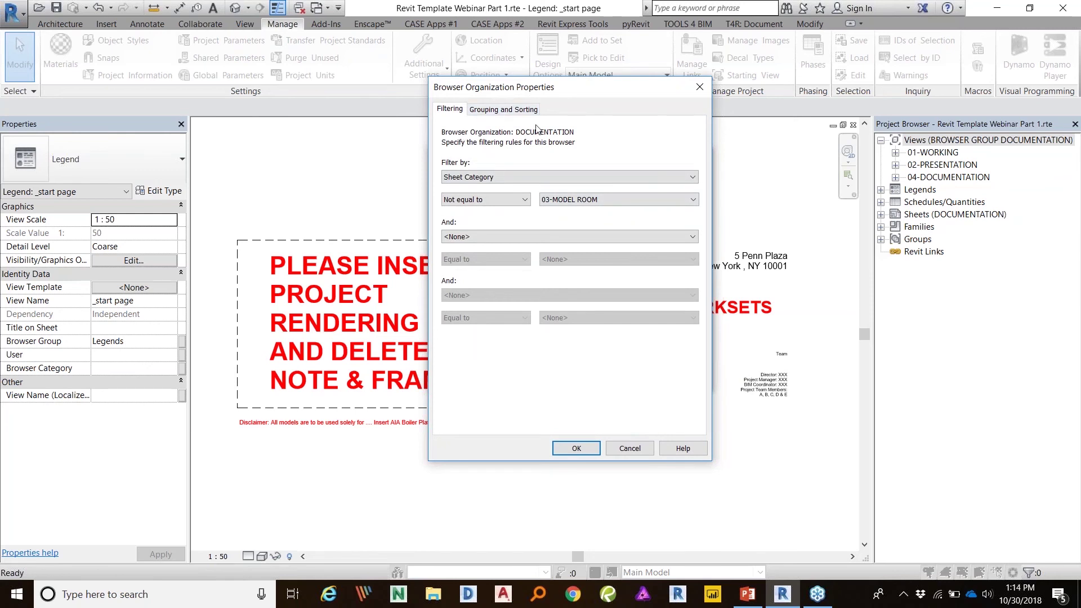
pyautogui.click(504, 112)
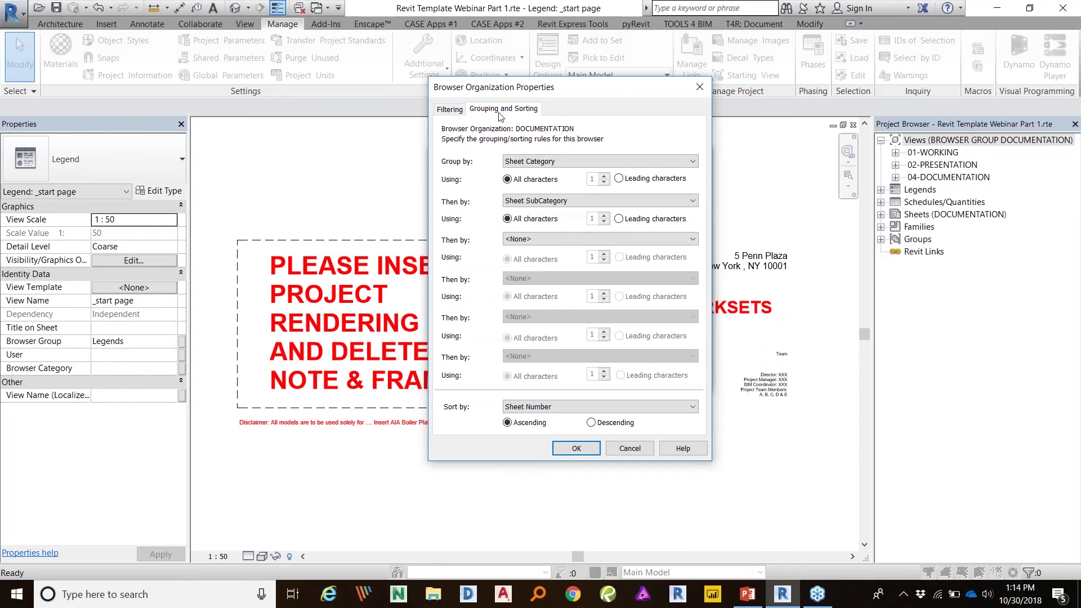
pyautogui.click(452, 110)
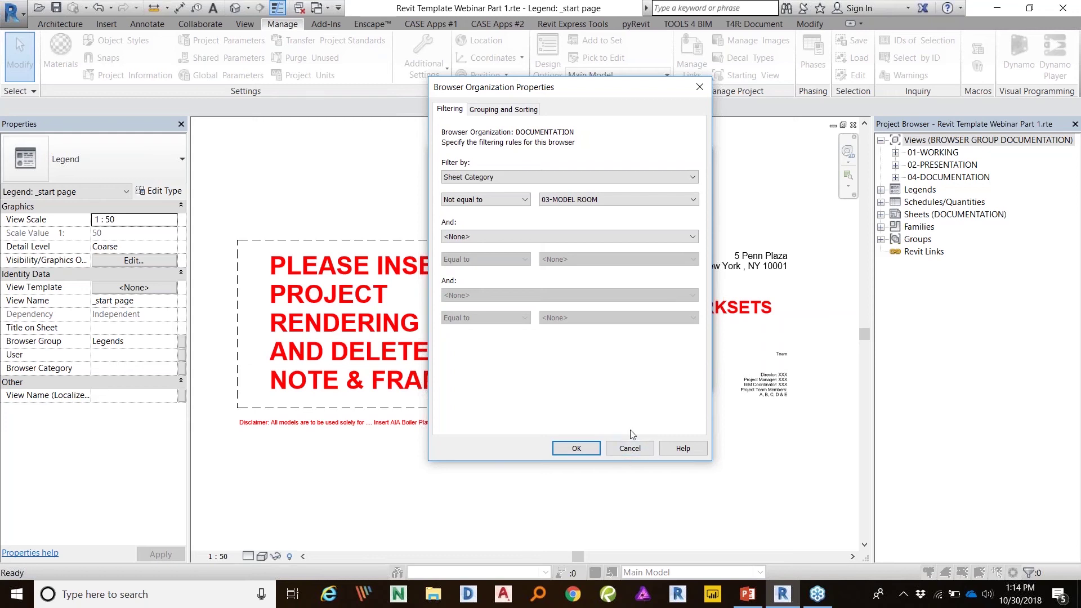
pyautogui.click(629, 448)
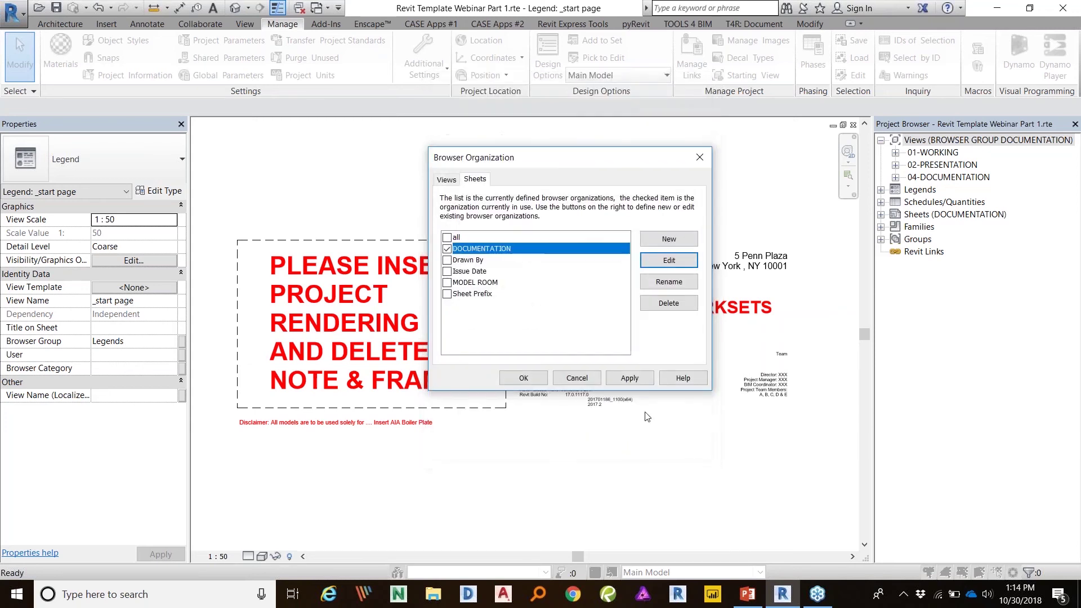
pyautogui.click(579, 378)
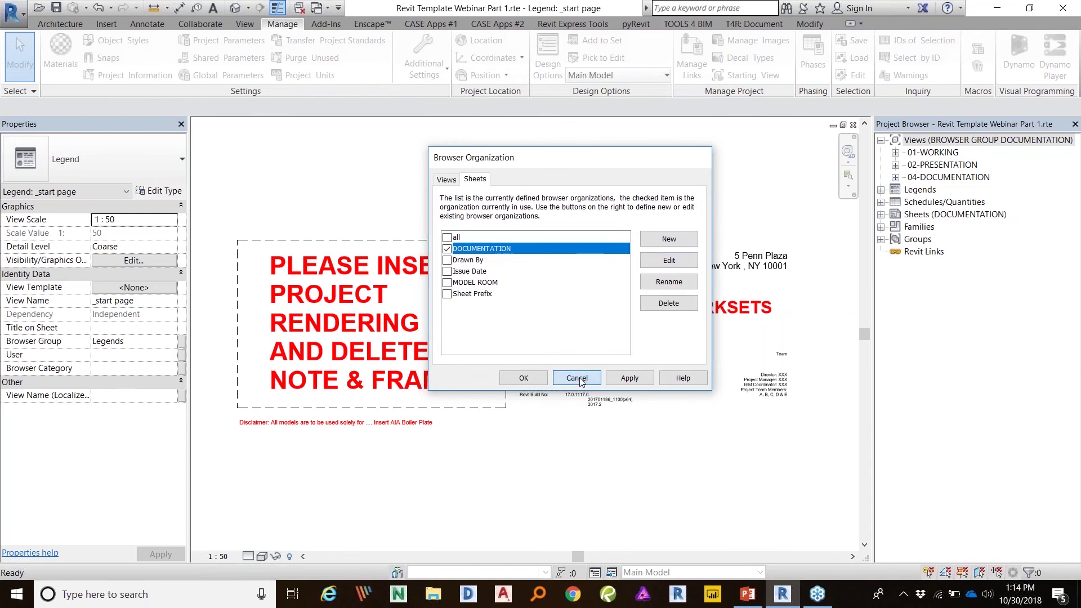
pyautogui.click(896, 153)
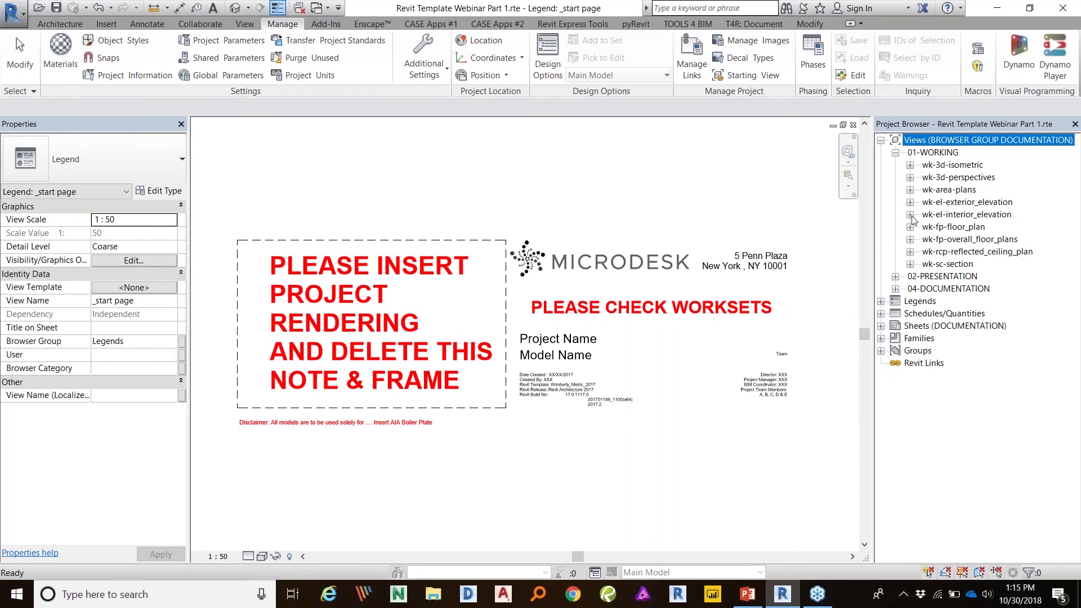
pyautogui.click(910, 165)
pyautogui.click(910, 190)
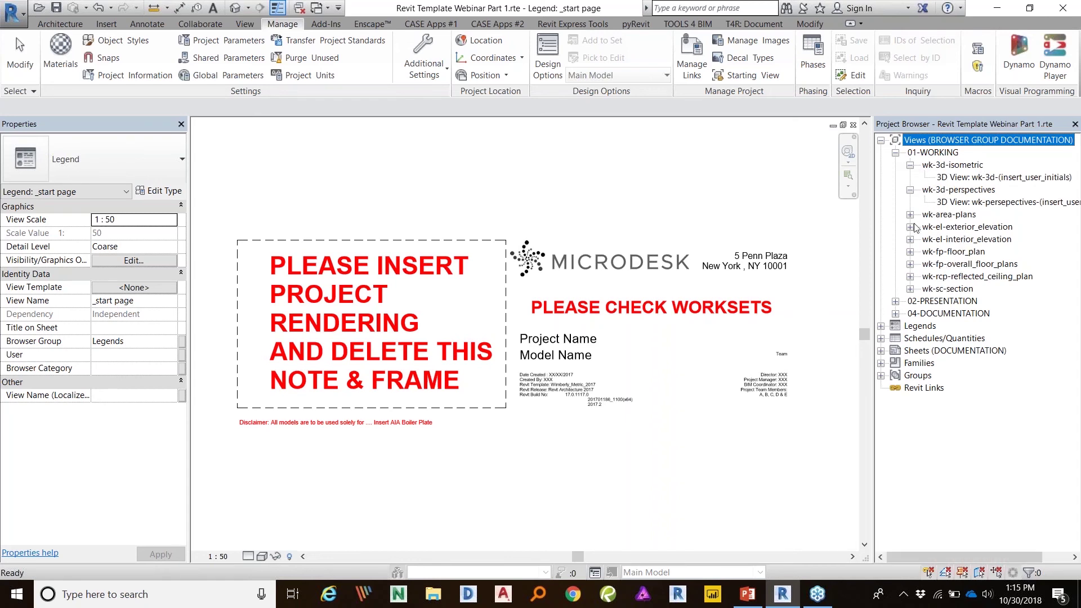
pyautogui.click(911, 215)
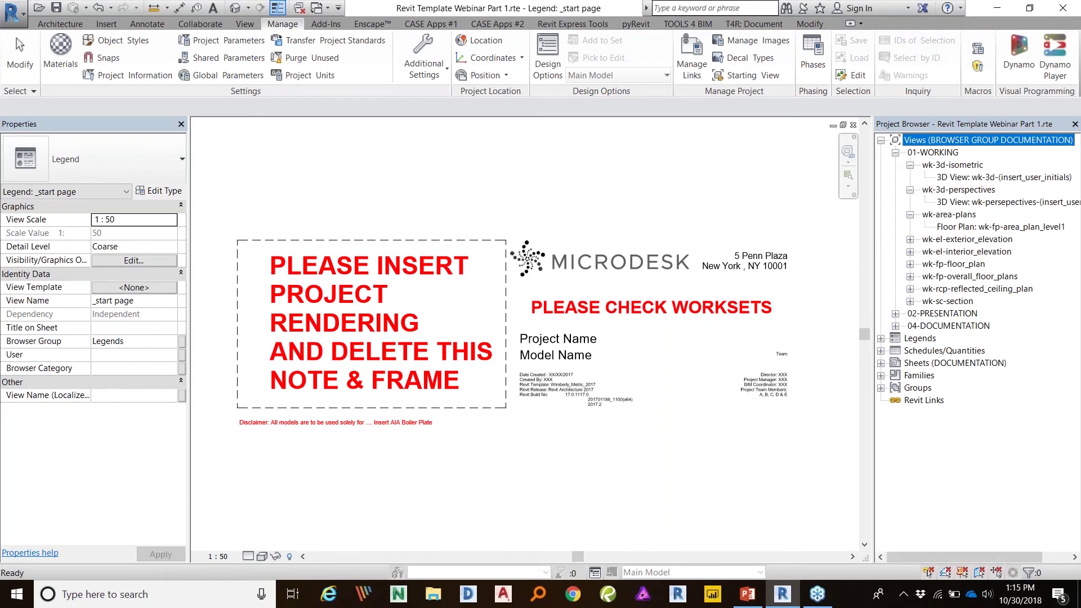
pyautogui.moveTo(874, 234); pyautogui.dragTo(803, 234)
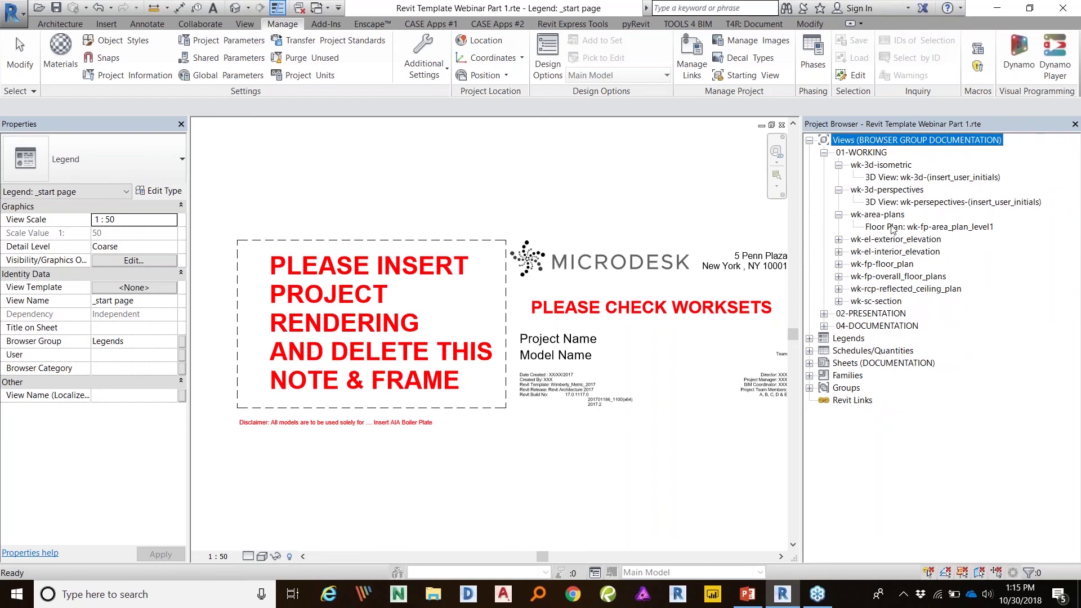
# Step: Expand the exterior elevations, 02-PRESENTATION subgroups and 04-DOCUMENTATION subfolders; collapse the presentation floor plan
pyautogui.click(839, 239)
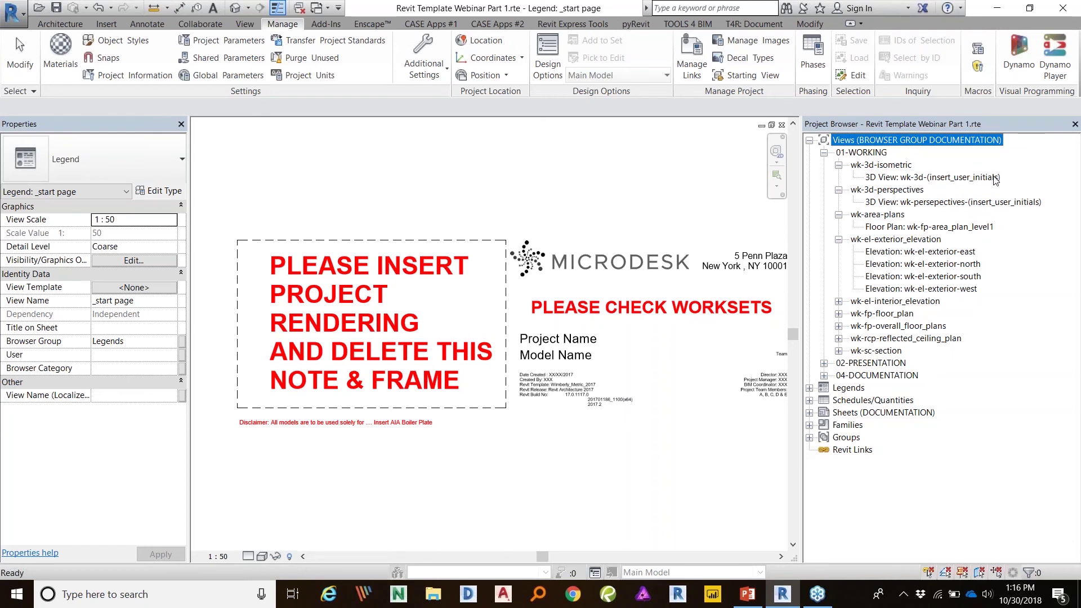
pyautogui.click(824, 364)
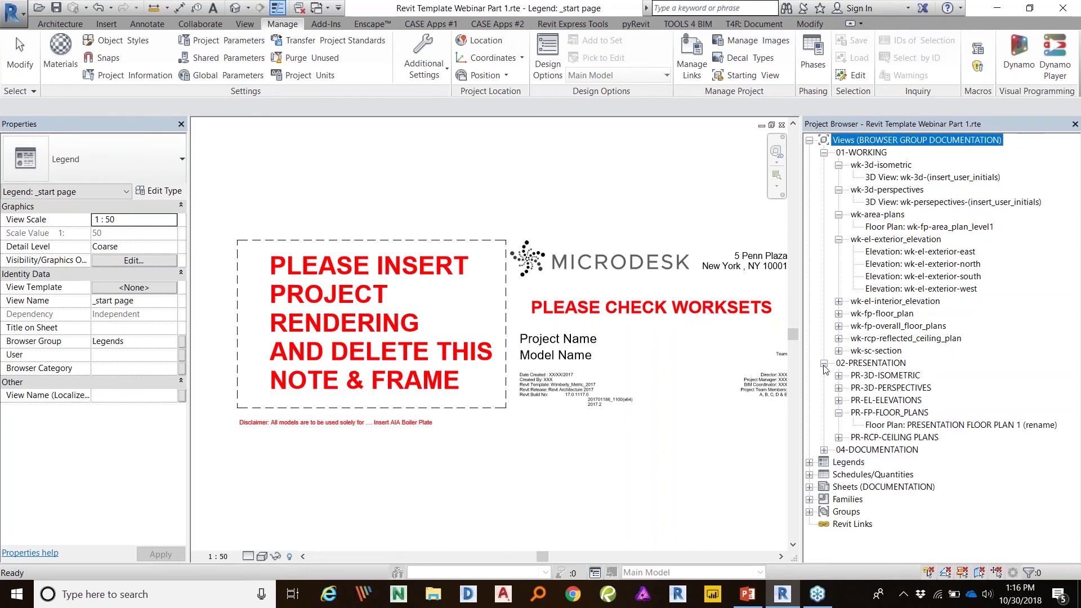
pyautogui.click(839, 413)
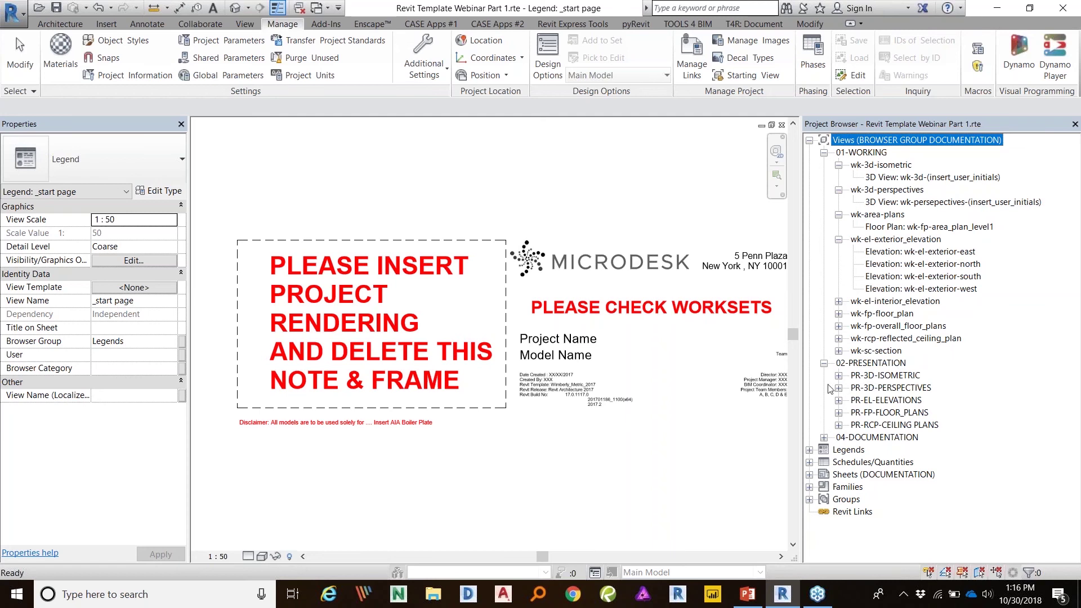
pyautogui.click(824, 438)
# Step: Expand 100-FP-ENLARGED_FLOOR_PLANS, then open the wk-fp-level1(insert_user_initials) floor plan
pyautogui.scroll(-2, 878, 389)
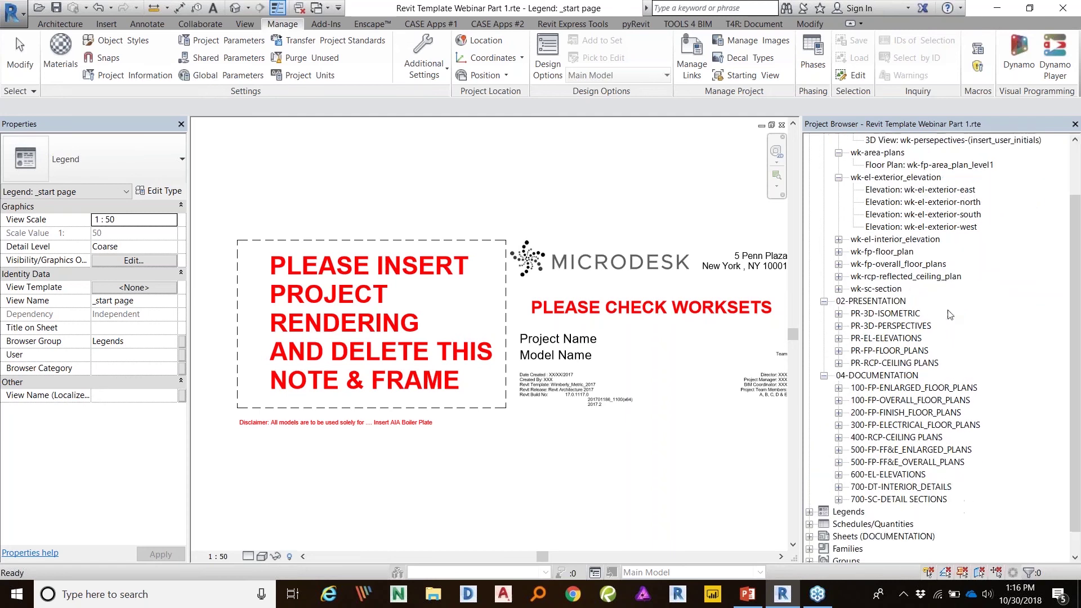
pyautogui.scroll(2, 856, 428)
pyautogui.scroll(-2, 849, 462)
pyautogui.click(838, 388)
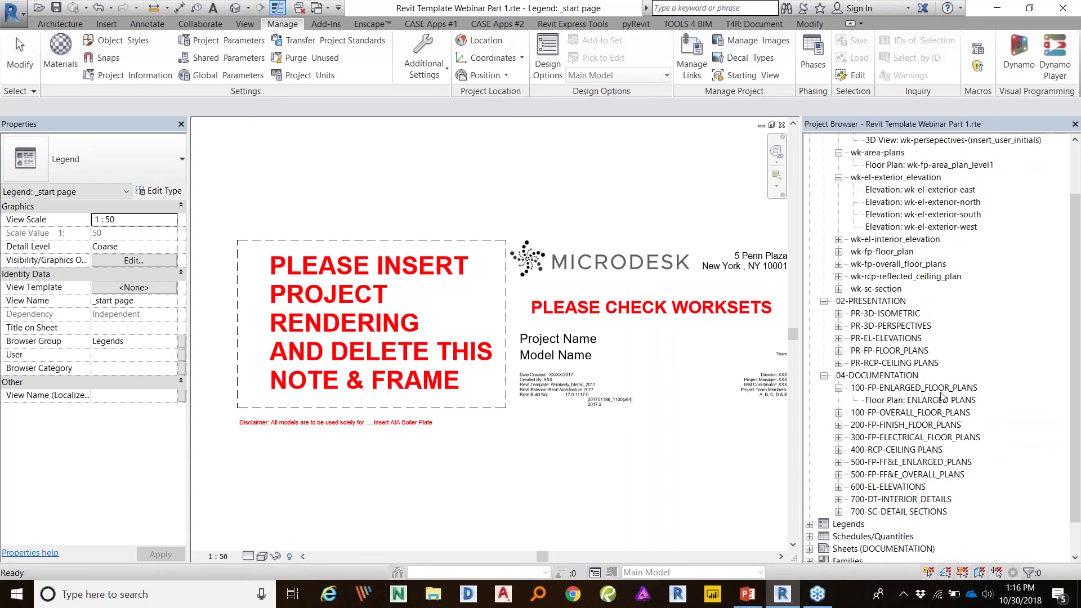
pyautogui.scroll(-1, 875, 369)
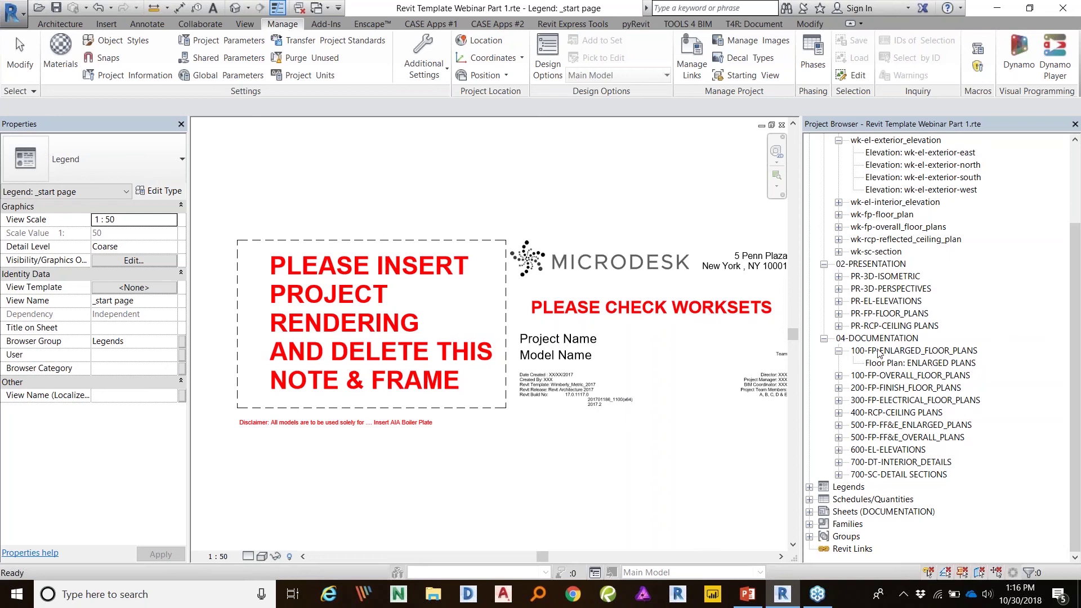
pyautogui.scroll(1, 961, 357)
pyautogui.scroll(2, 971, 350)
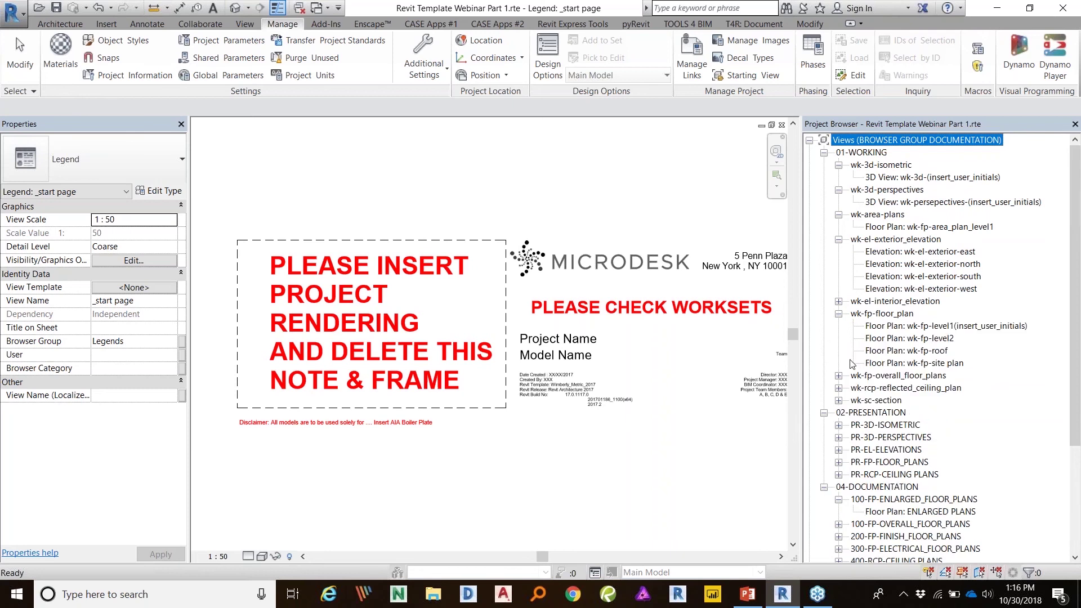
pyautogui.doubleClick(928, 328)
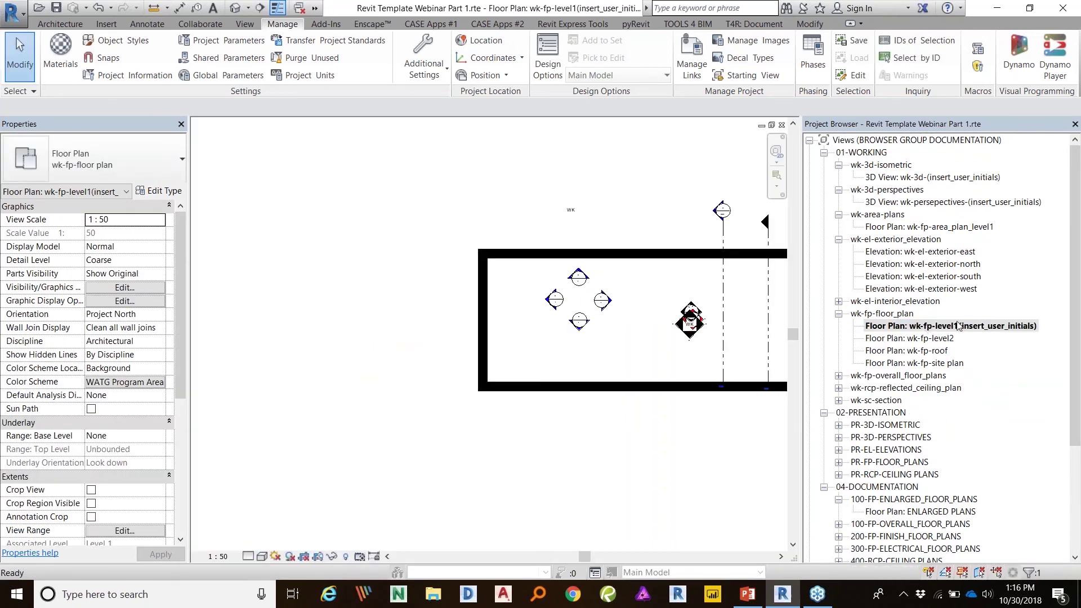
# Step: Pan and zoom the wk-fp-level1(insert_user_initials) plan to bring the walls into view
pyautogui.moveTo(706, 272); pyautogui.dragTo(521, 302, button='middle')
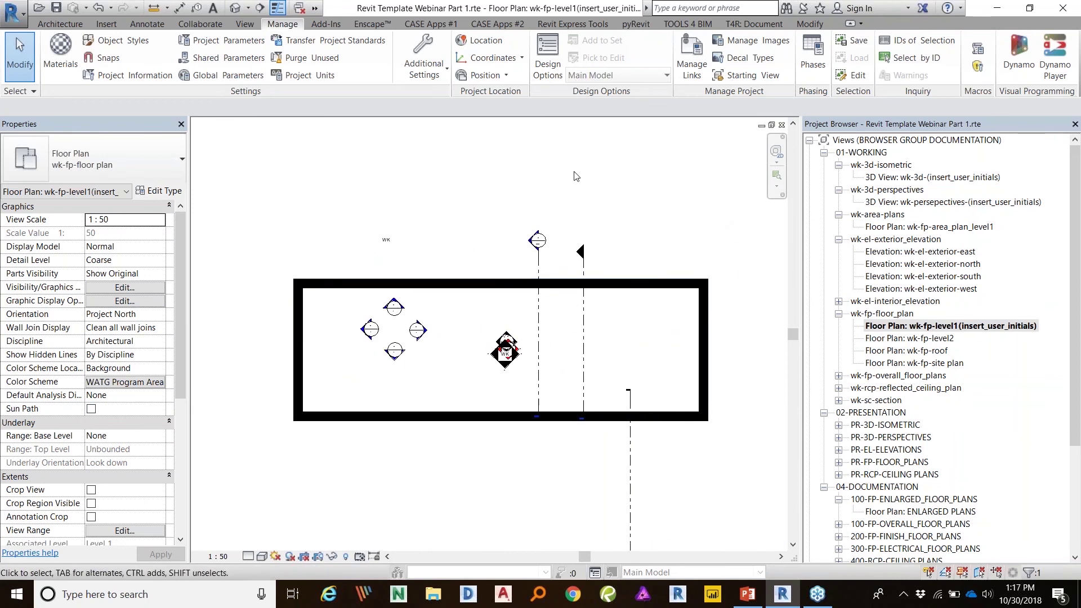
pyautogui.scroll(-4, 646, 385)
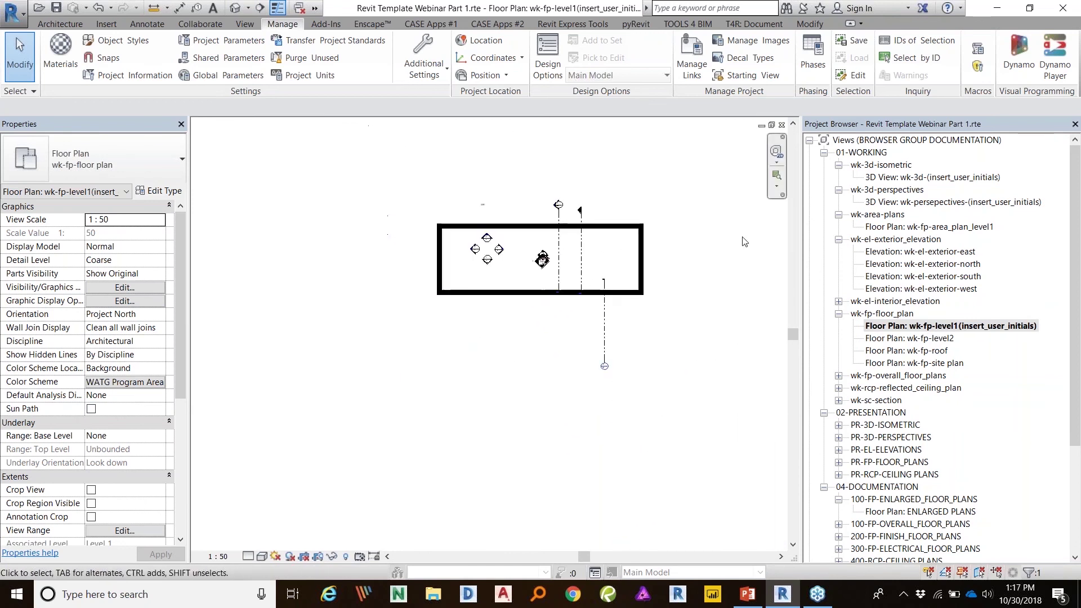
pyautogui.scroll(4, 589, 298)
pyautogui.moveTo(644, 177); pyautogui.dragTo(646, 246, button='middle')
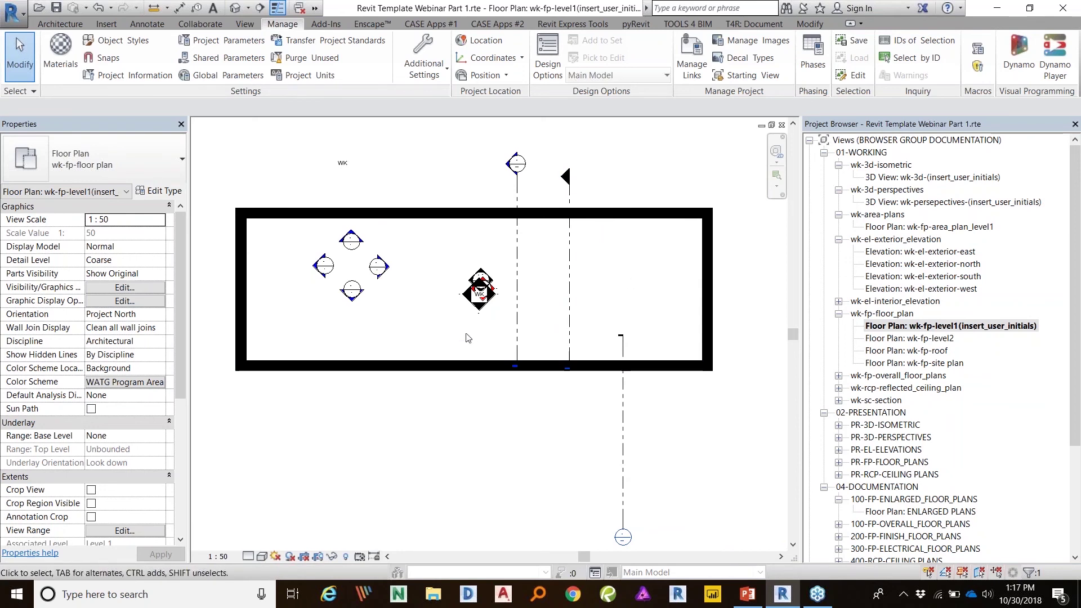
pyautogui.scroll(2, 495, 336)
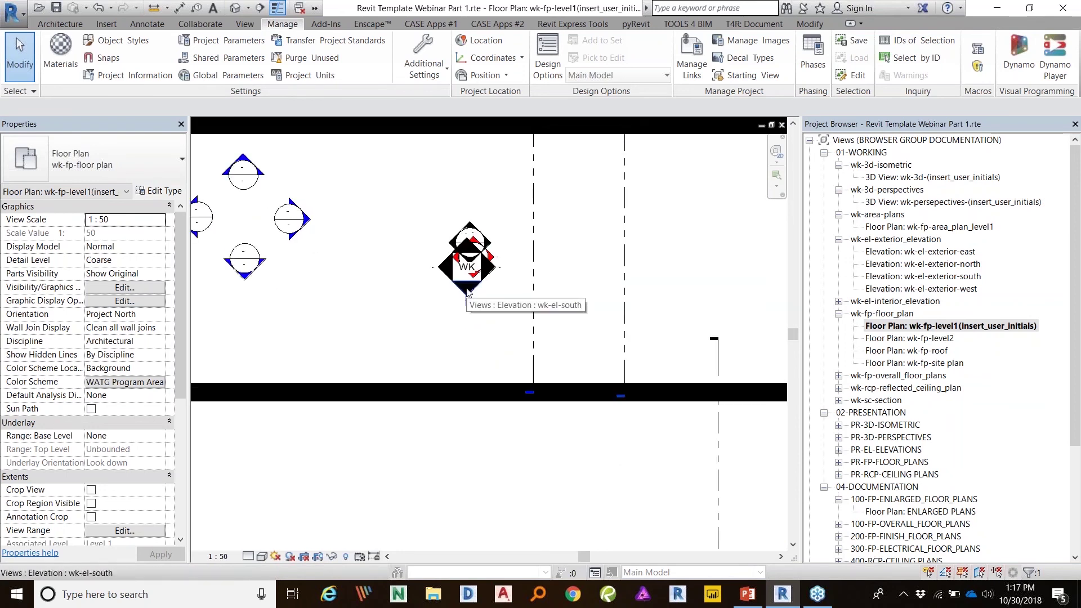
pyautogui.scroll(-1, 463, 276)
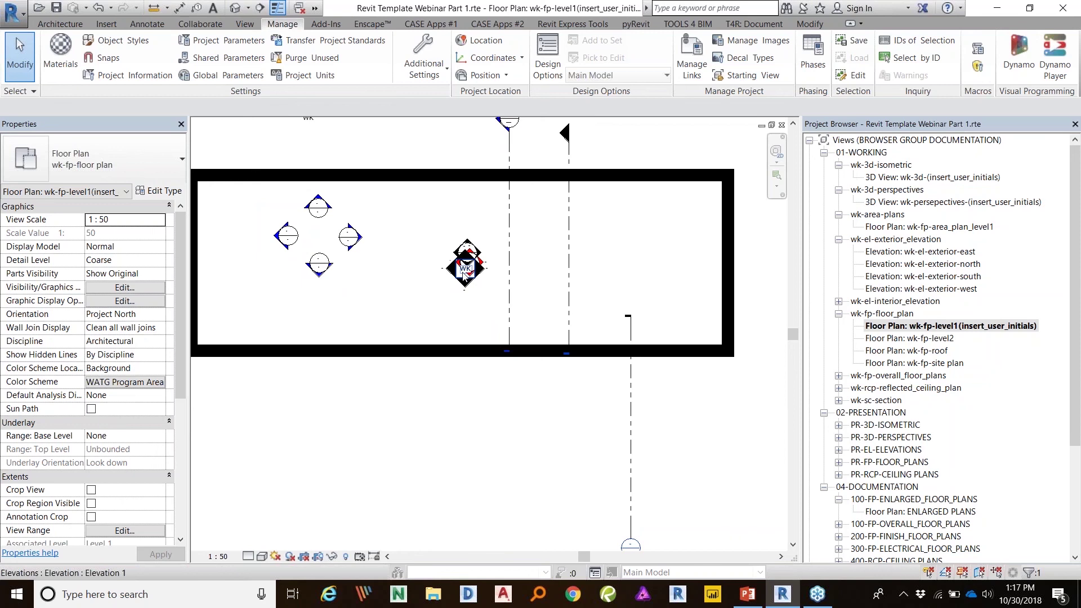
# Step: Select and deselect the WK elevation marker, then scroll Properties down to Identity Data
pyautogui.click(463, 276)
pyautogui.scroll(-1, 541, 266)
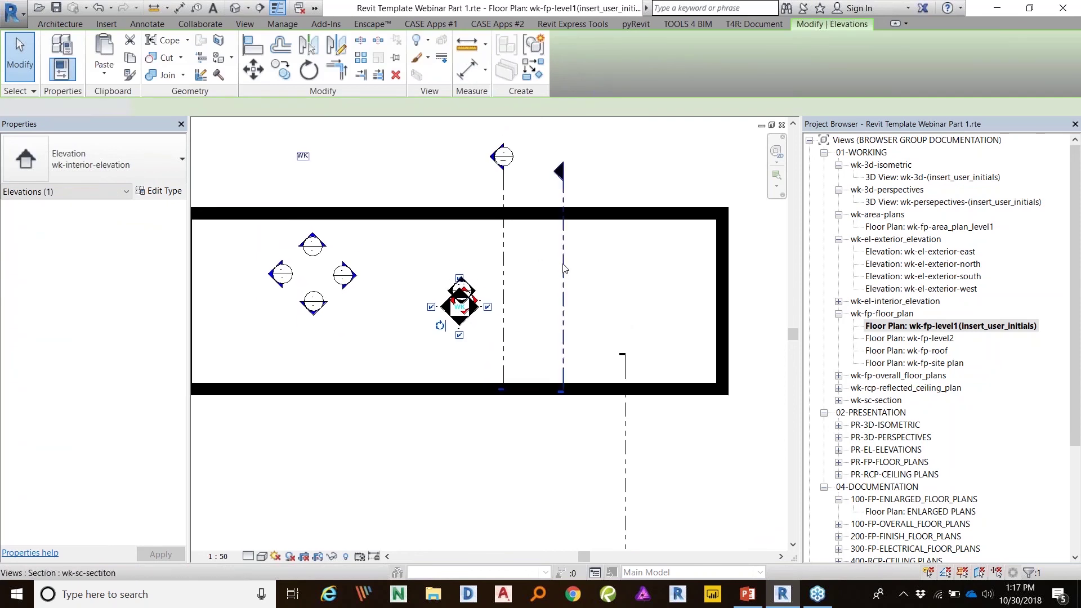
pyautogui.press('Escape')
pyautogui.scroll(-2, 625, 293)
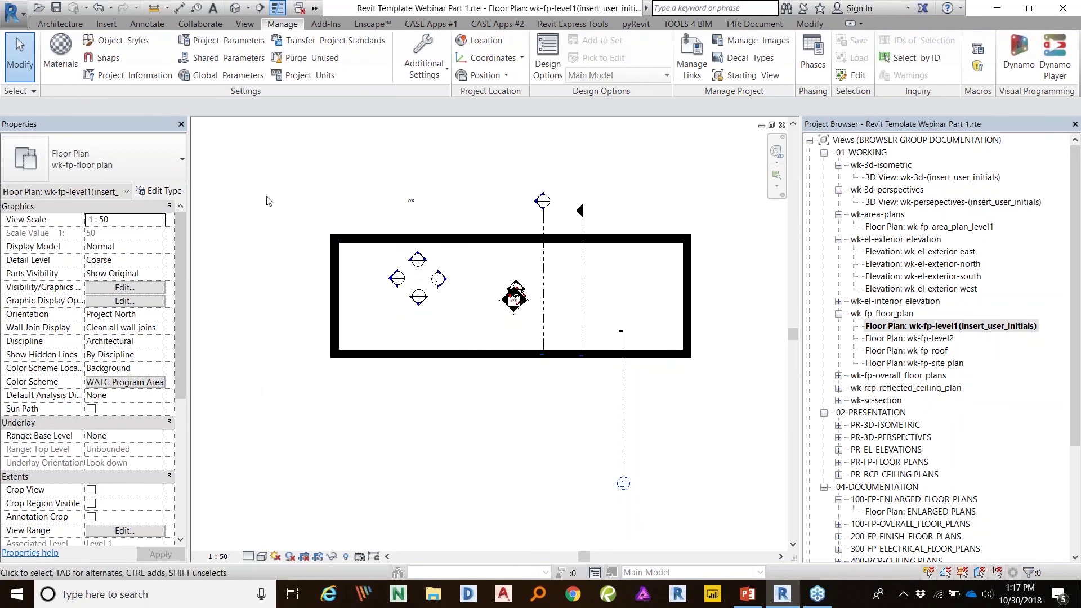
pyautogui.scroll(-4, 110, 301)
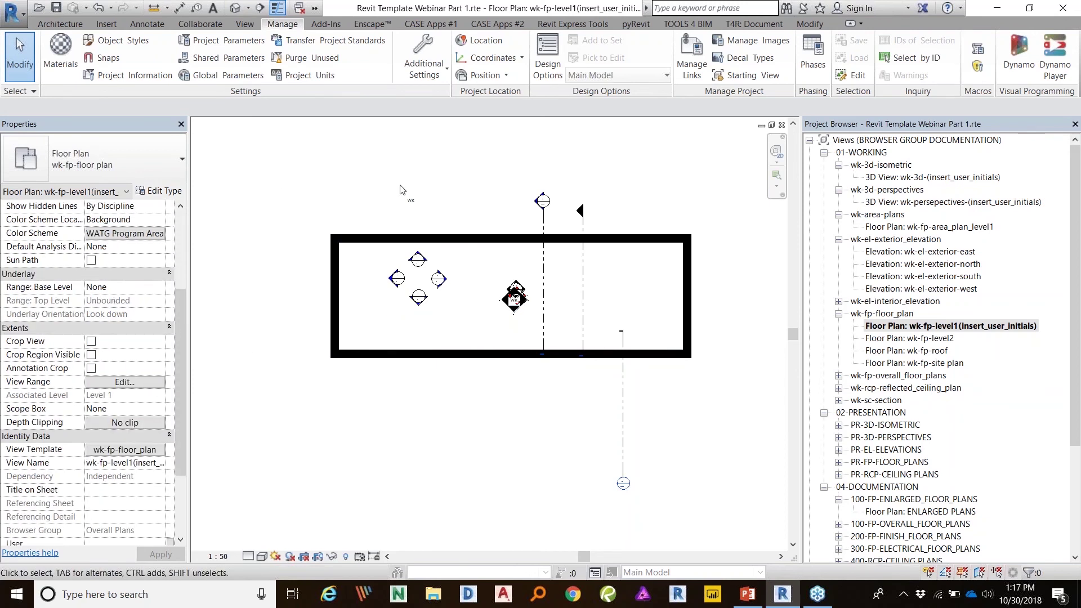
# Step: Review the plan's wk-fp-floor_plan view template without changes, then switch to the View ribbon
pyautogui.click(143, 454)
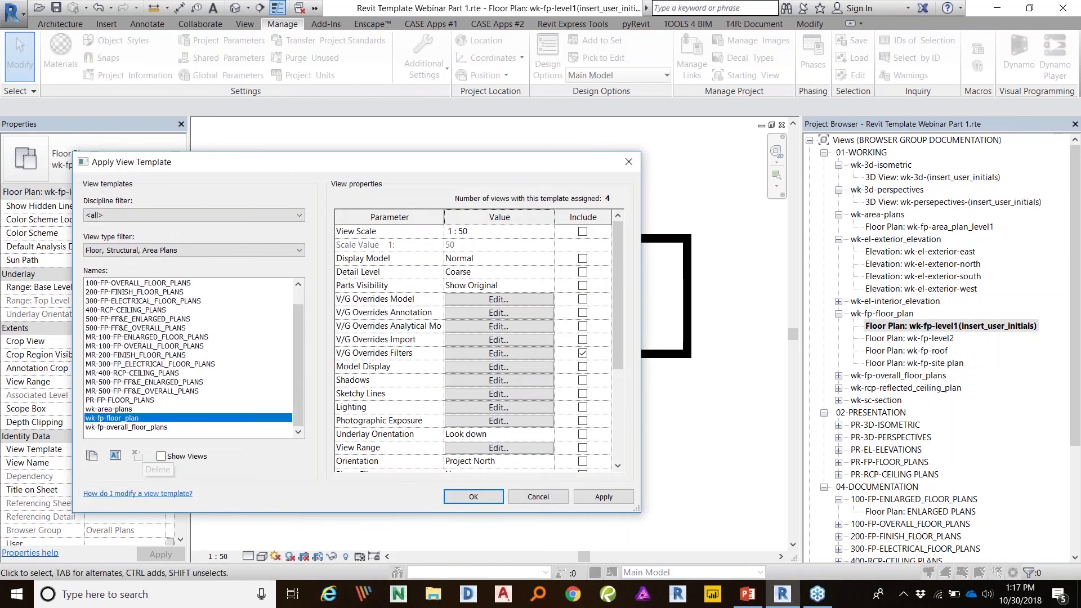
pyautogui.click(628, 162)
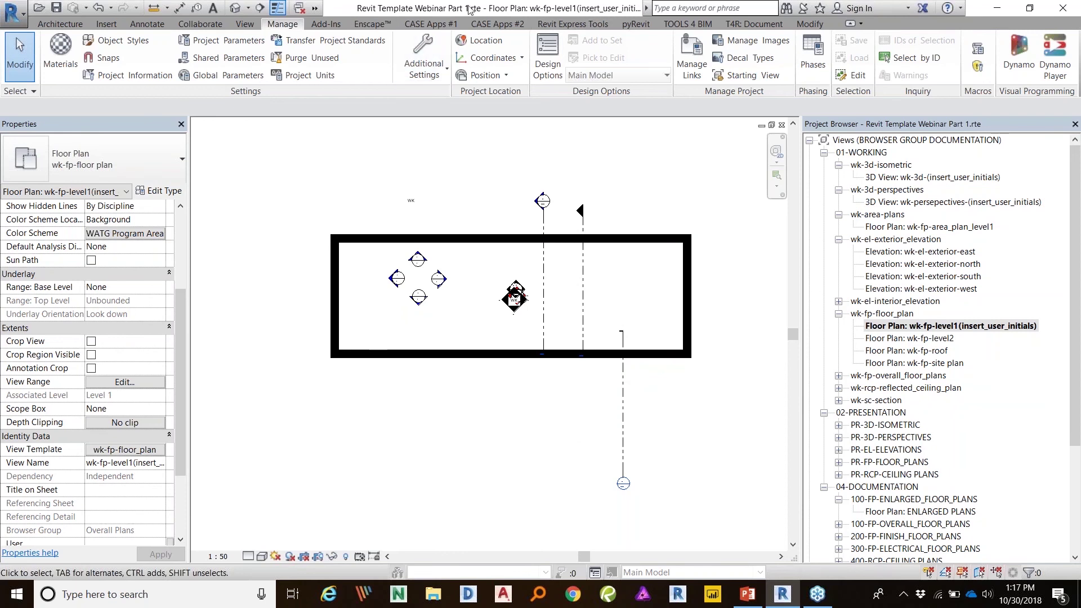
pyautogui.click(244, 24)
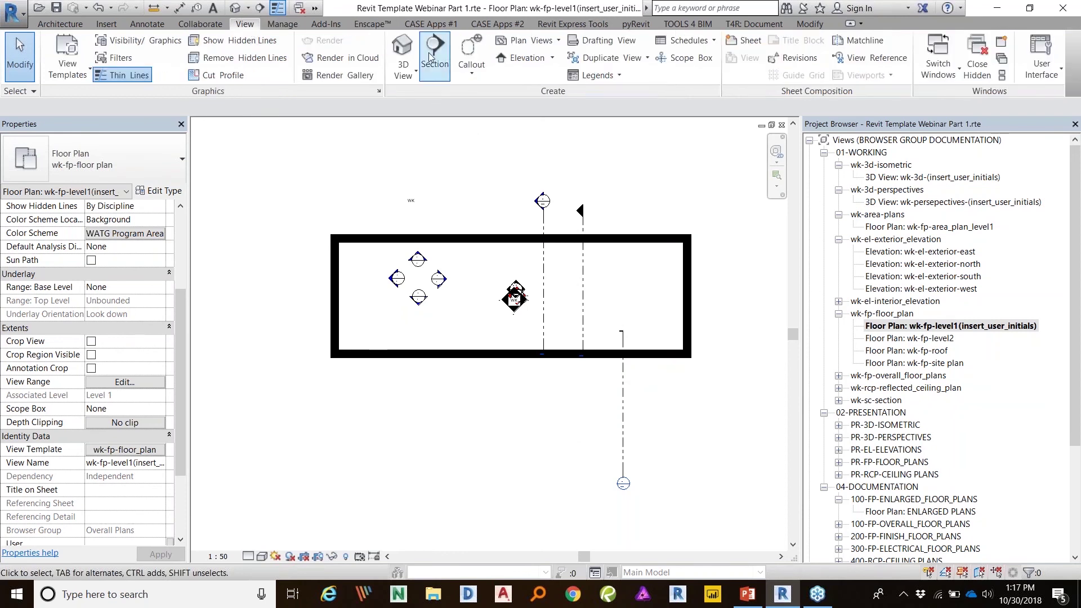
# Step: Create a Level 1 floor plan of type wk-fp-floor plan, allowing duplicate views
pyautogui.click(559, 39)
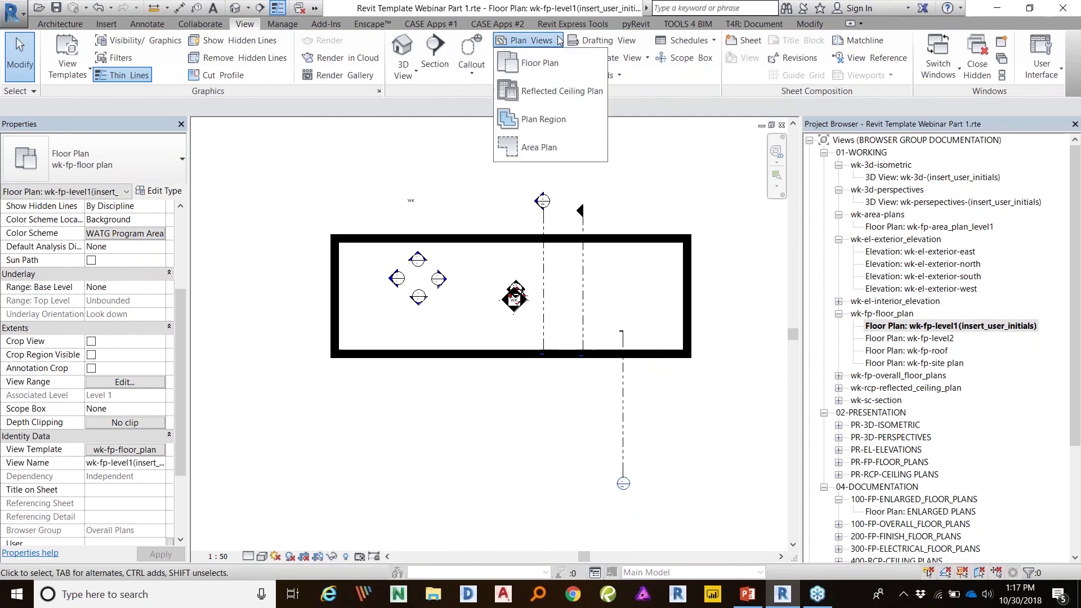
pyautogui.click(561, 68)
pyautogui.click(529, 178)
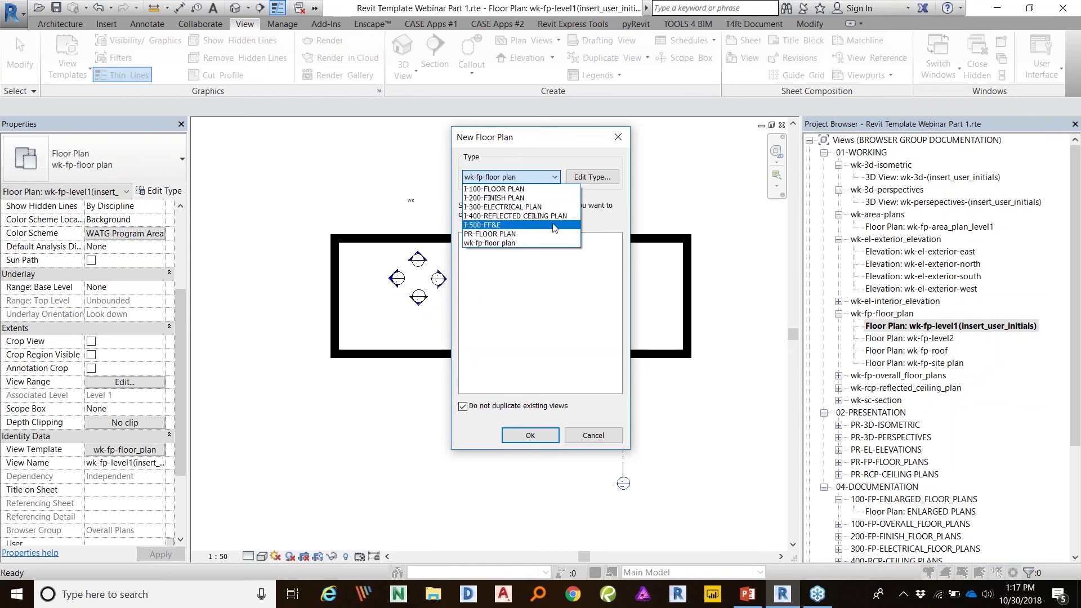
pyautogui.click(525, 245)
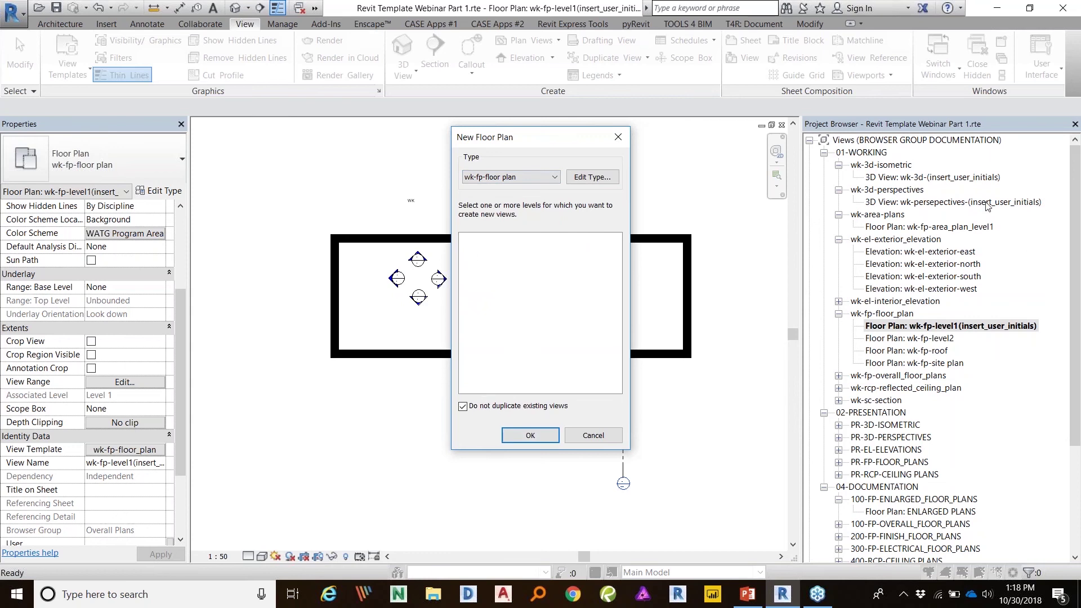
pyautogui.click(490, 406)
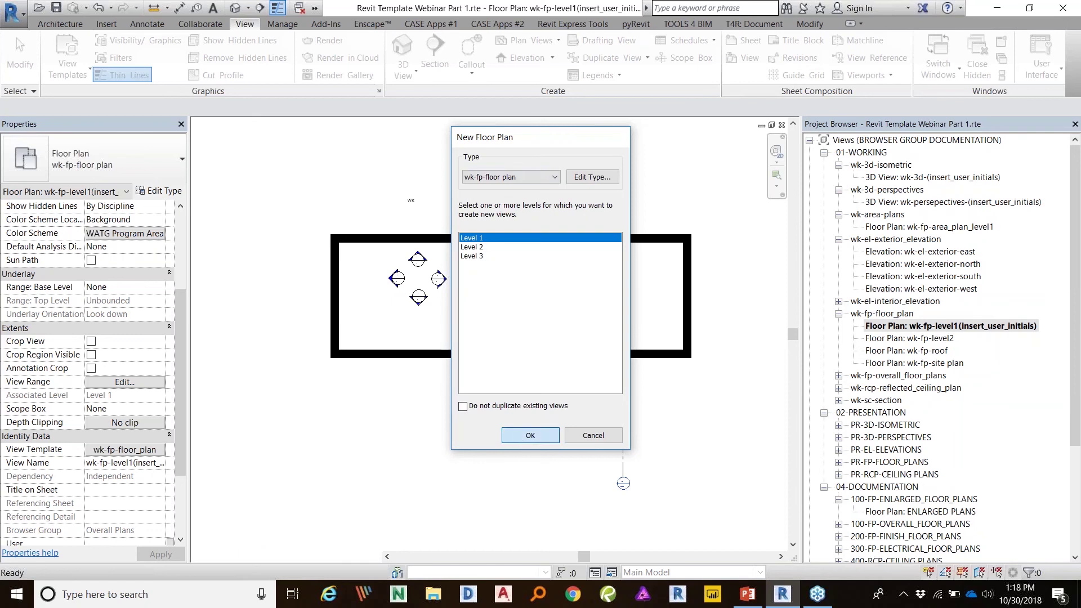
pyautogui.click(520, 436)
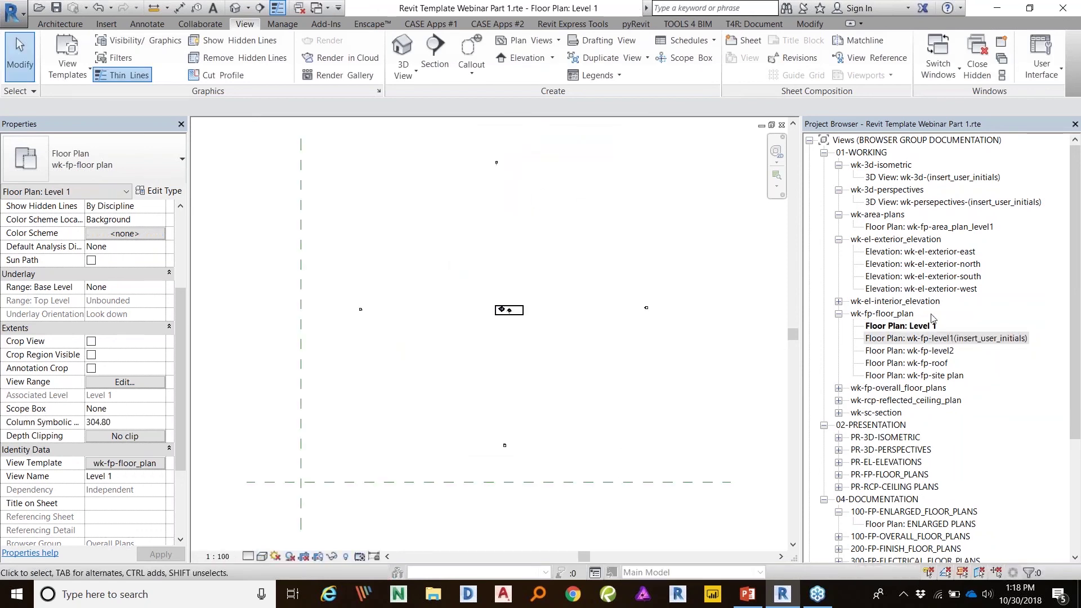
# Step: Rename the Level 1 view to wk-fp-level1 plus the user's initials, keeping the level named Level 1
pyautogui.rightClick(890, 328)
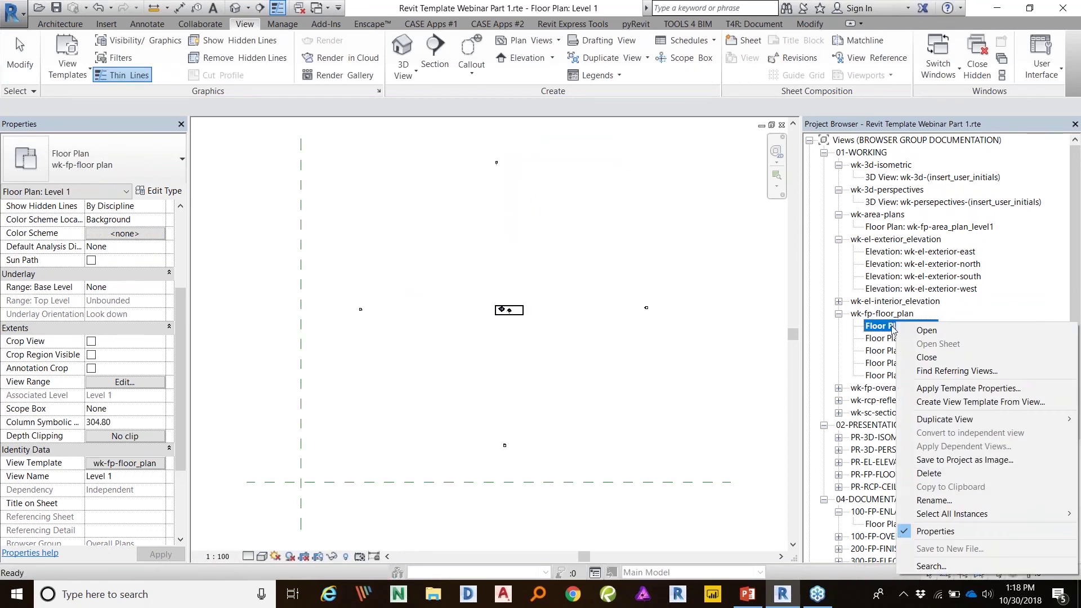
pyautogui.click(934, 500)
pyautogui.write('wk-fp-level1')
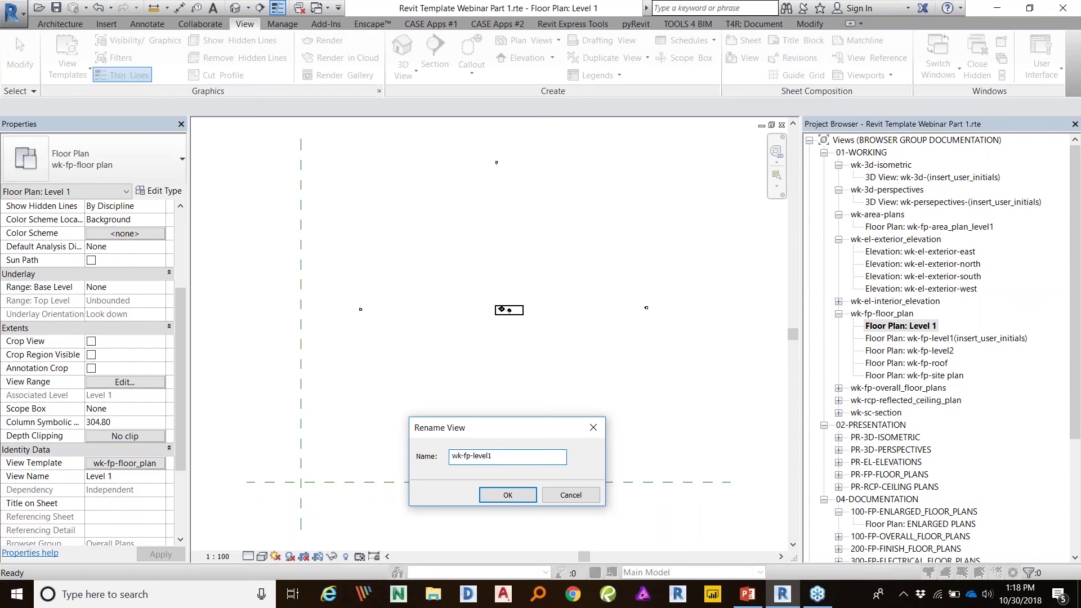
pyautogui.write('(GJ')
pyautogui.press('Return')
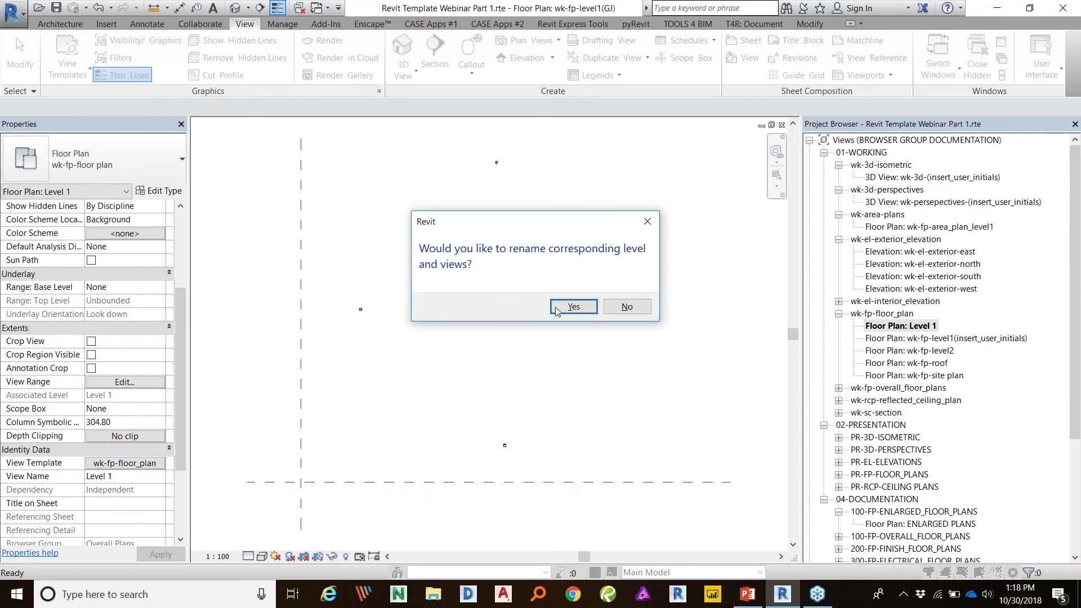
pyautogui.click(631, 309)
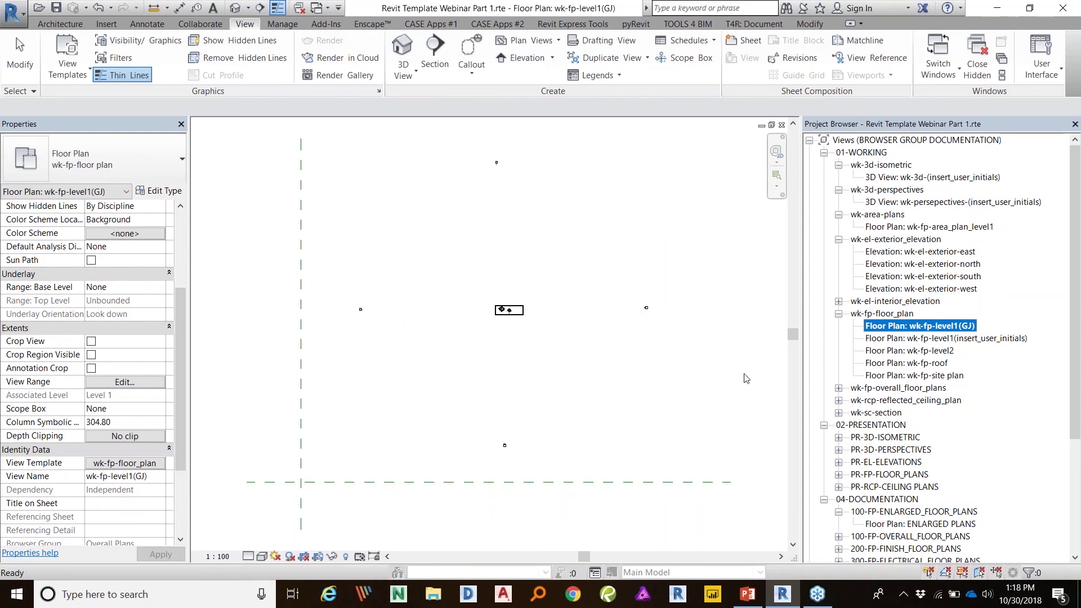
pyautogui.scroll(2, 533, 340)
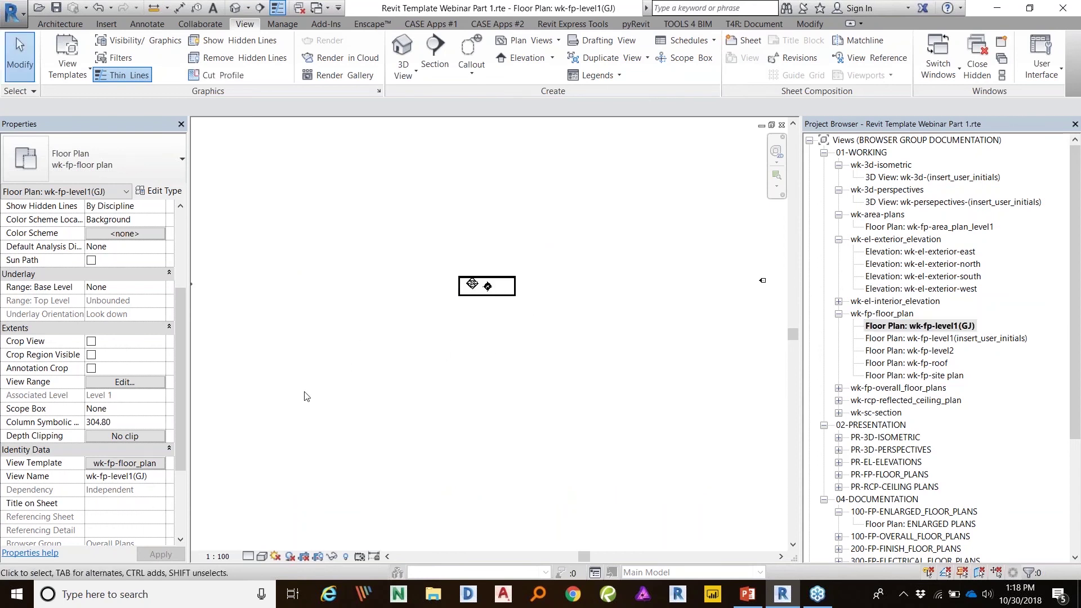
pyautogui.scroll(2, 287, 413)
pyautogui.moveTo(541, 231); pyautogui.dragTo(386, 355, button='middle')
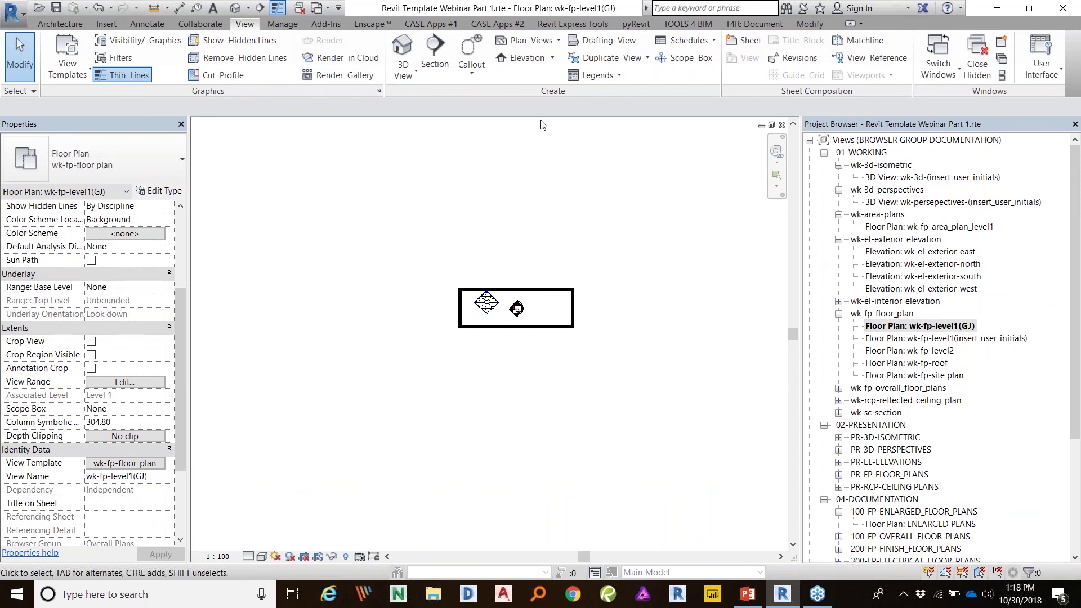
pyautogui.click(130, 63)
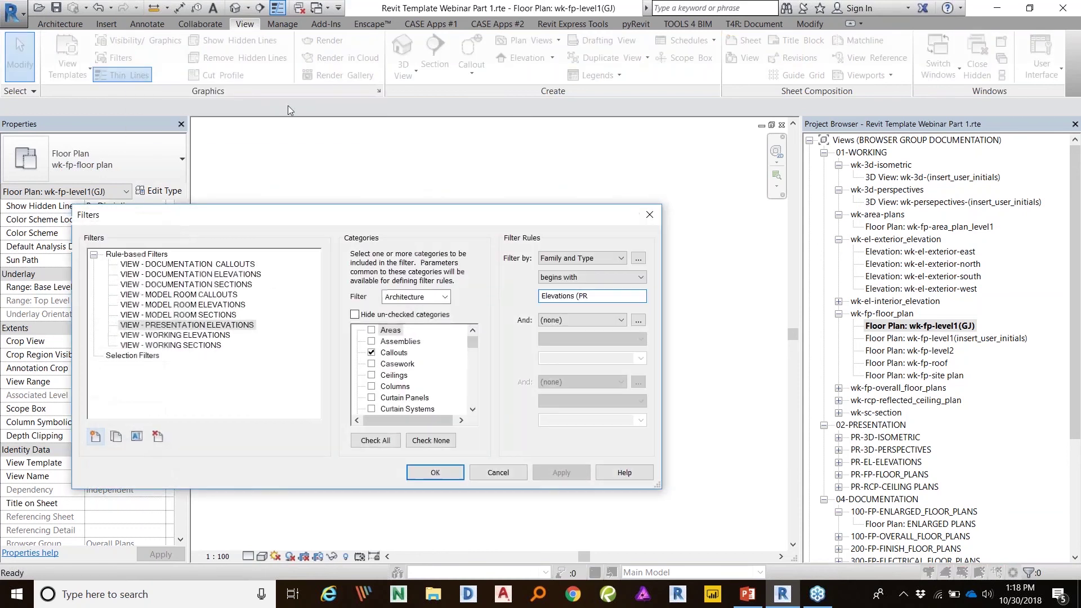
# Step: Move the Filters dialog up and right and make it narrower
pyautogui.moveTo(359, 226); pyautogui.dragTo(489, 161)
pyautogui.moveTo(791, 282); pyautogui.dragTo(751, 281)
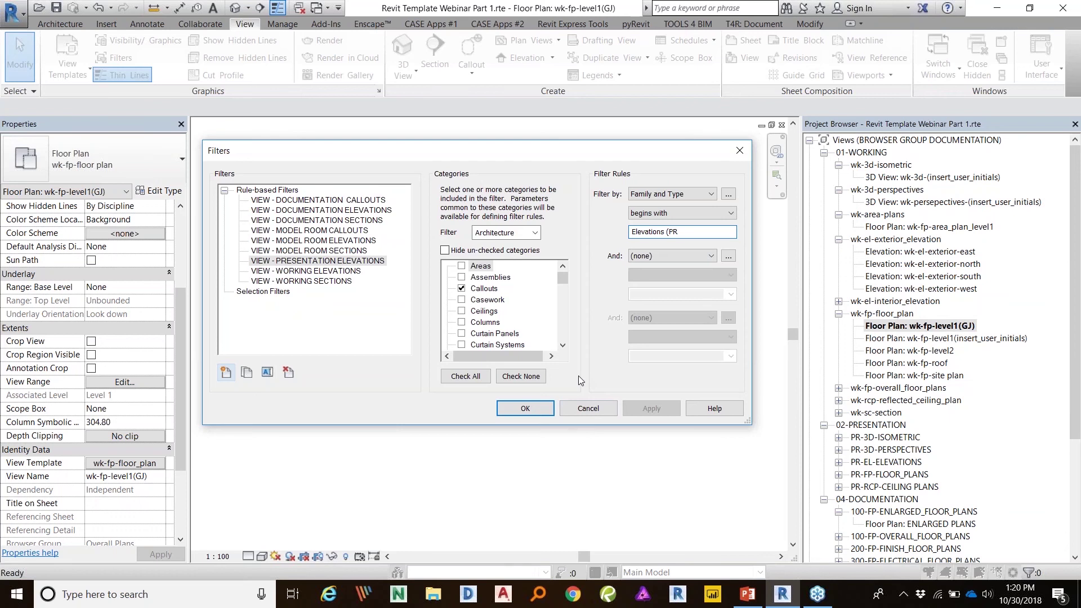
# Step: Cancel Filters and open the wk-fp-floor_plan template's V/G Filters overrides in an enlarged dialog
pyautogui.click(587, 409)
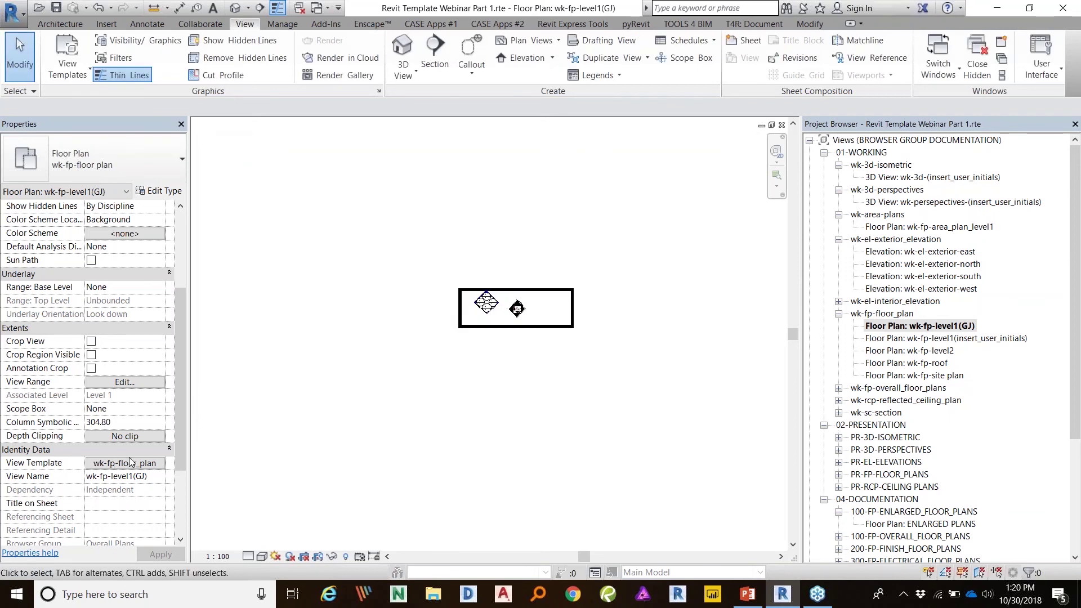
pyautogui.click(125, 463)
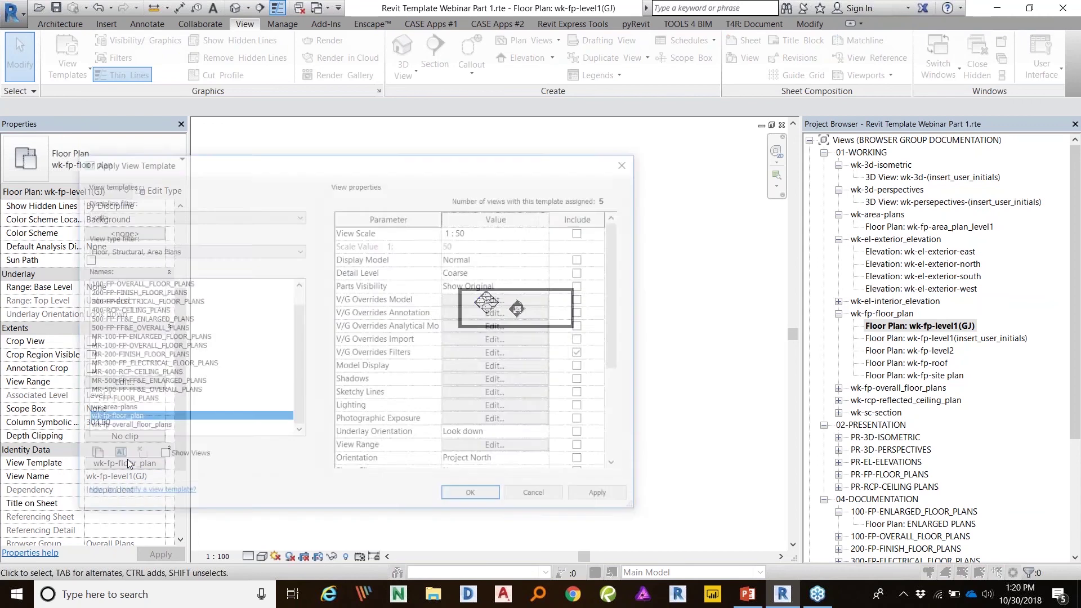
pyautogui.moveTo(375, 162); pyautogui.dragTo(309, 138)
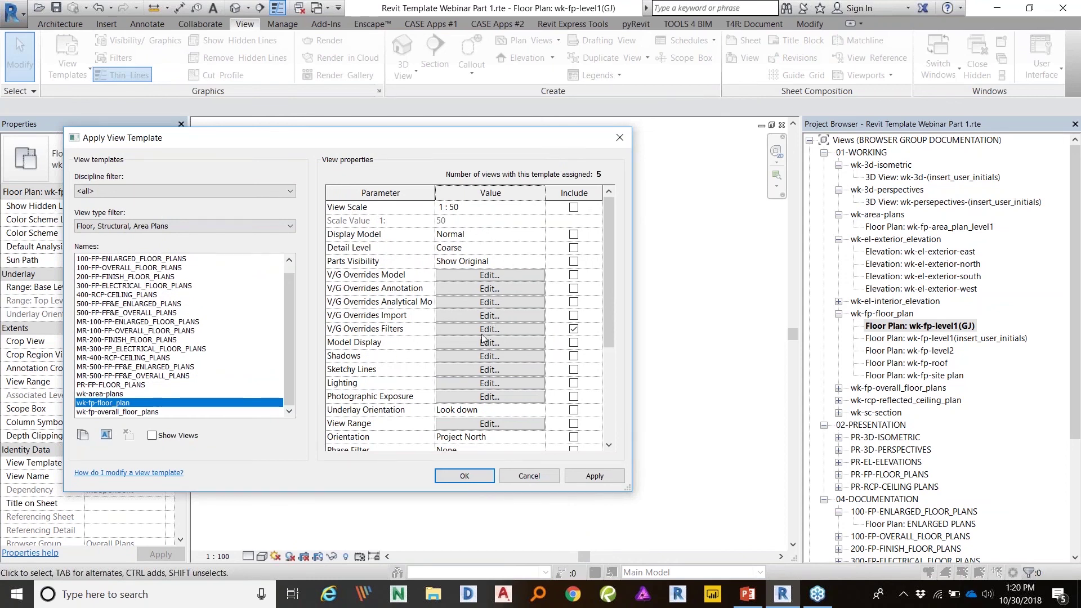
pyautogui.moveTo(545, 134); pyautogui.dragTo(545, 36)
pyautogui.moveTo(391, 497); pyautogui.dragTo(390, 537)
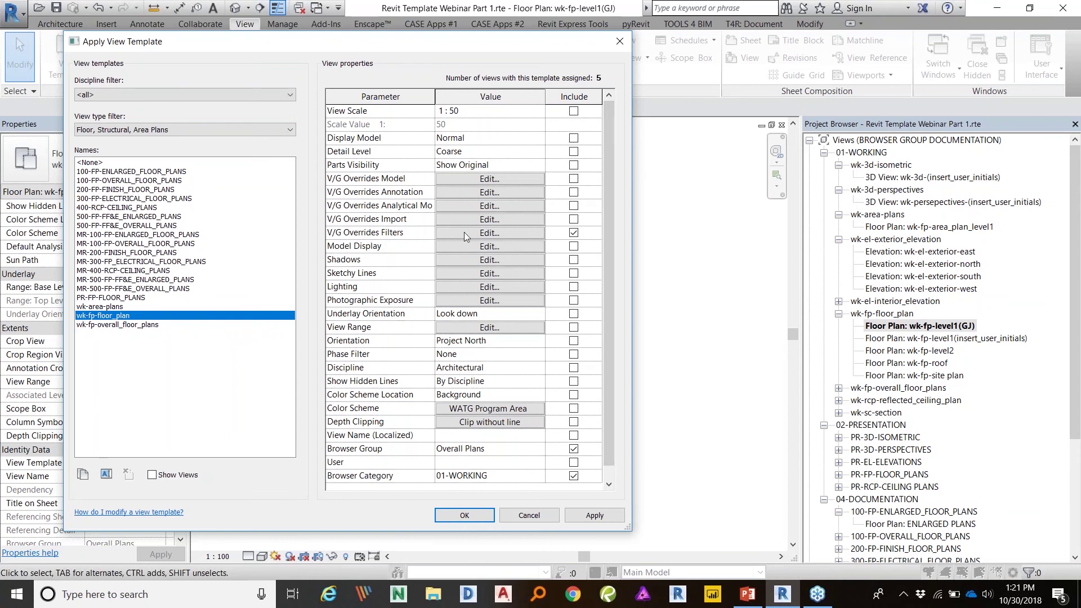
pyautogui.click(495, 233)
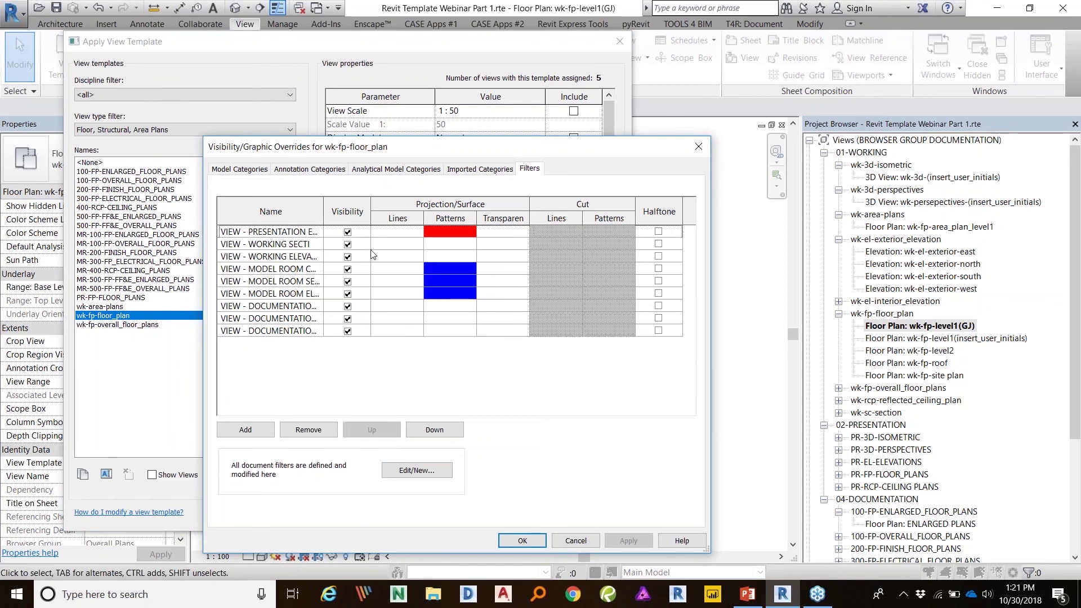
# Step: Hide the PRESENTATION ELEVATIONS filter plus the three MODEL ROOM and three DOCUMENTATION filters
pyautogui.moveTo(327, 213); pyautogui.dragTo(383, 212)
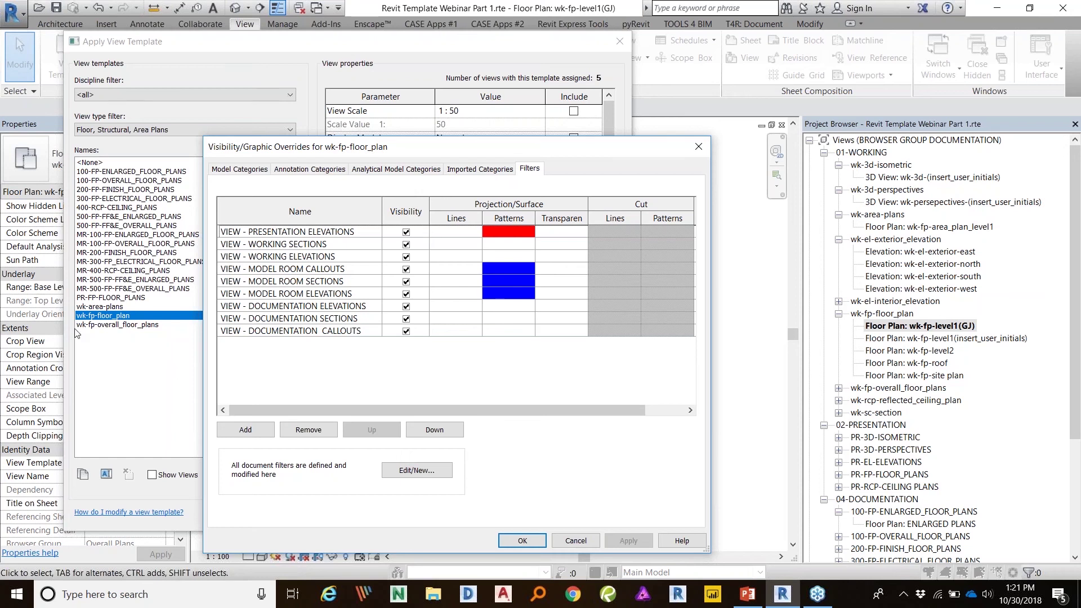
pyautogui.click(405, 232)
pyautogui.click(405, 231)
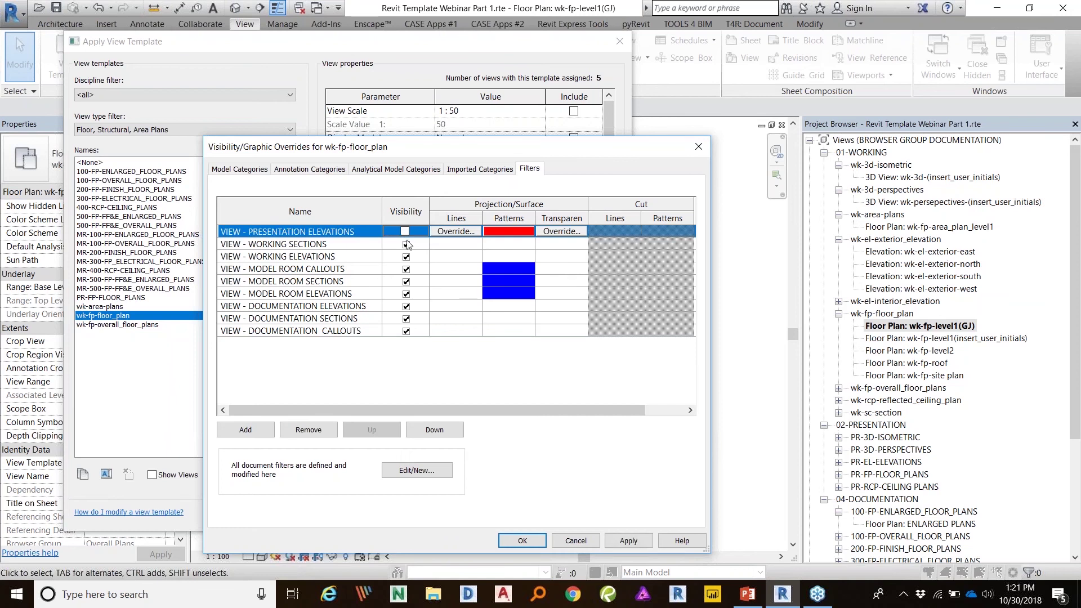
pyautogui.click(406, 269)
pyautogui.click(406, 281)
pyautogui.click(406, 294)
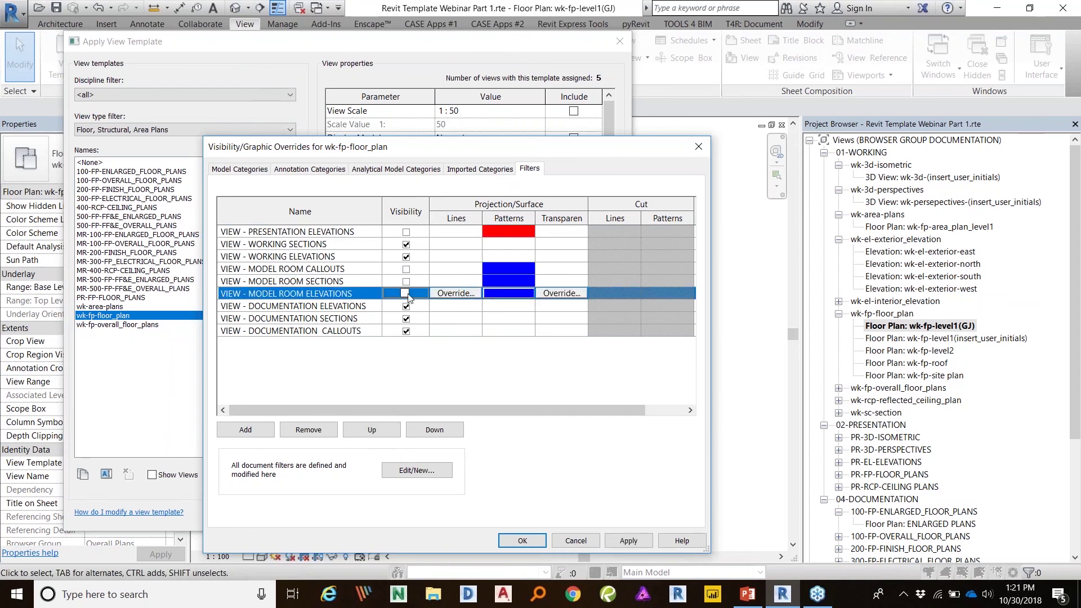
pyautogui.click(406, 306)
pyautogui.click(406, 318)
pyautogui.click(406, 331)
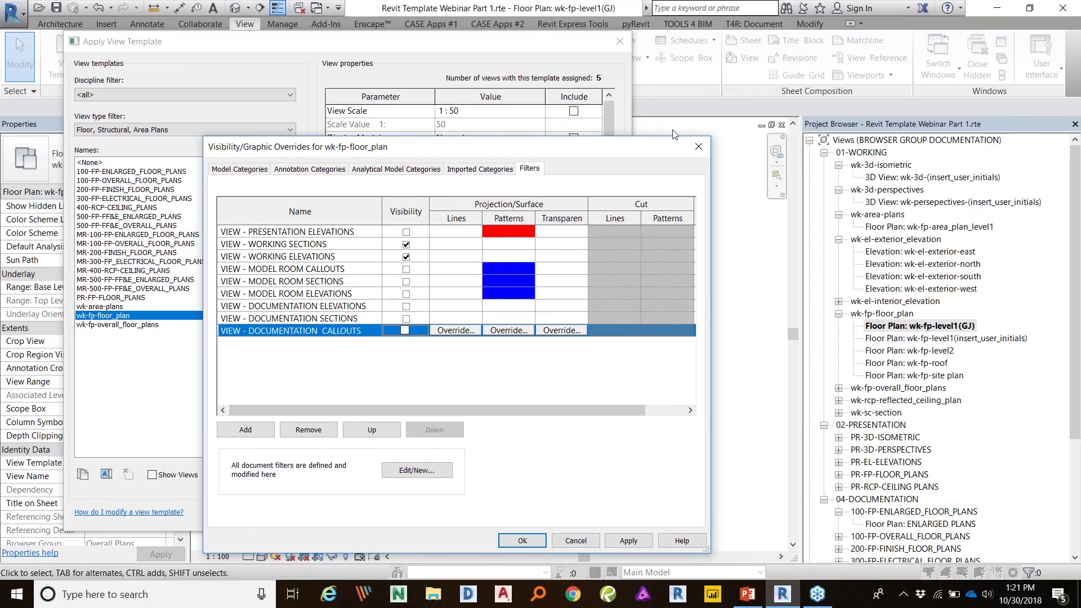
# Step: Apply the filter overrides and confirm both the overrides and Apply View Template dialogs
pyautogui.click(630, 543)
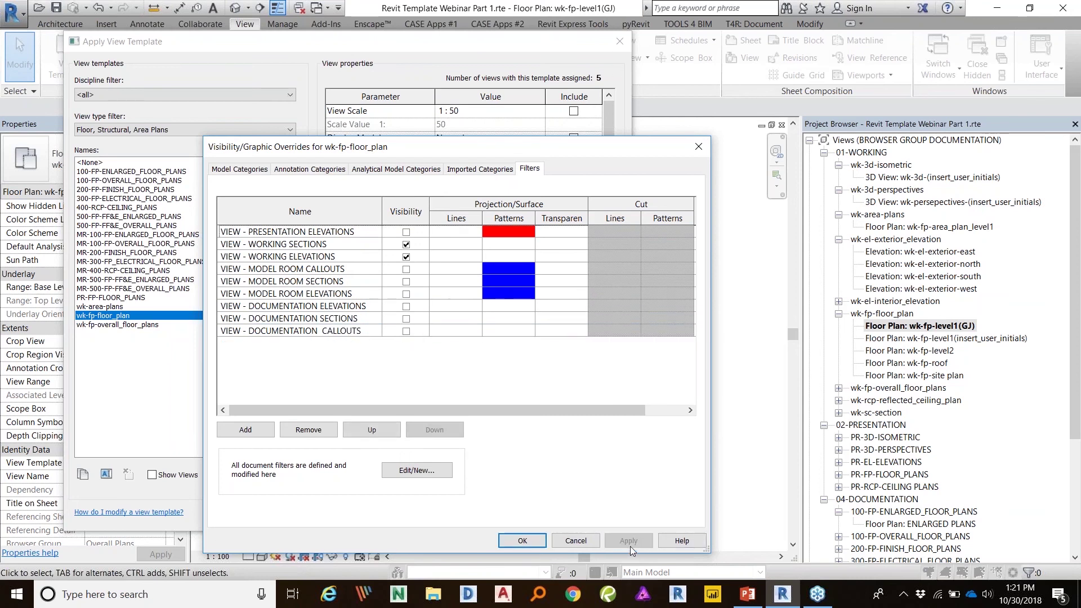
pyautogui.click(512, 541)
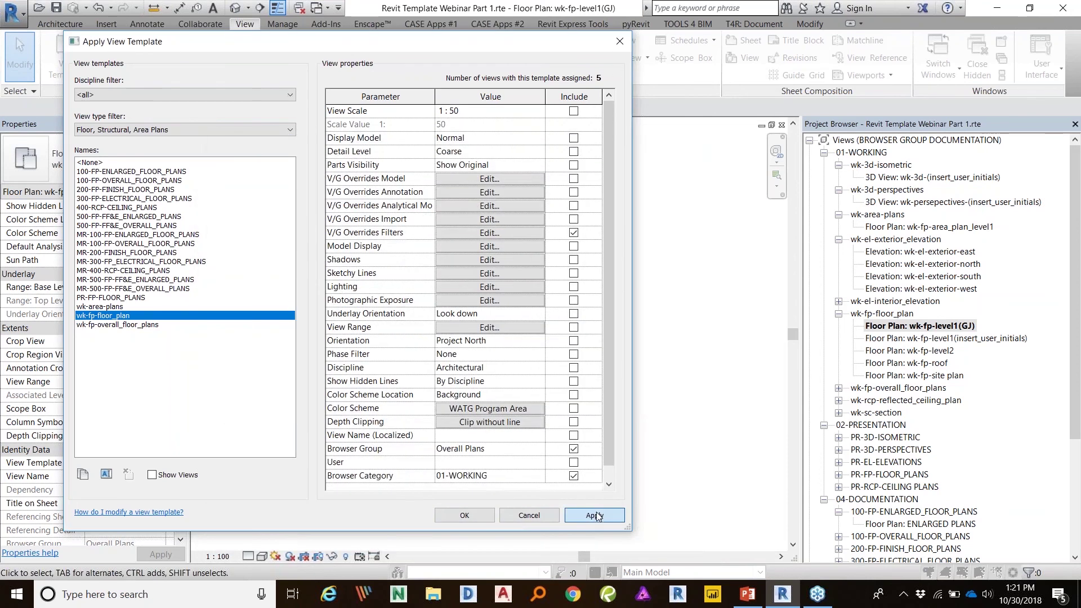
pyautogui.click(474, 515)
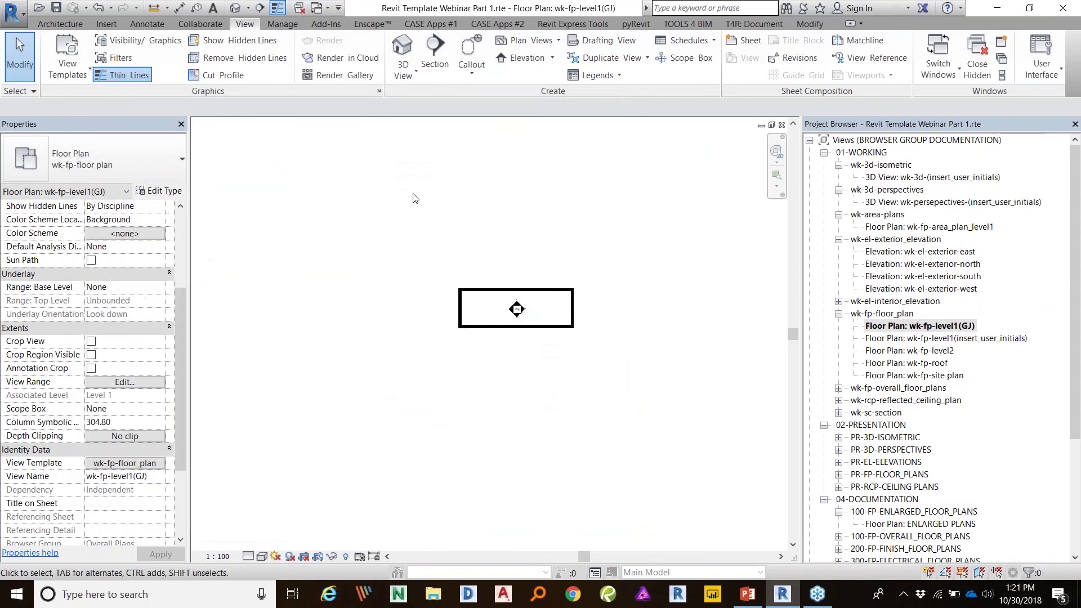
pyautogui.scroll(3, 471, 341)
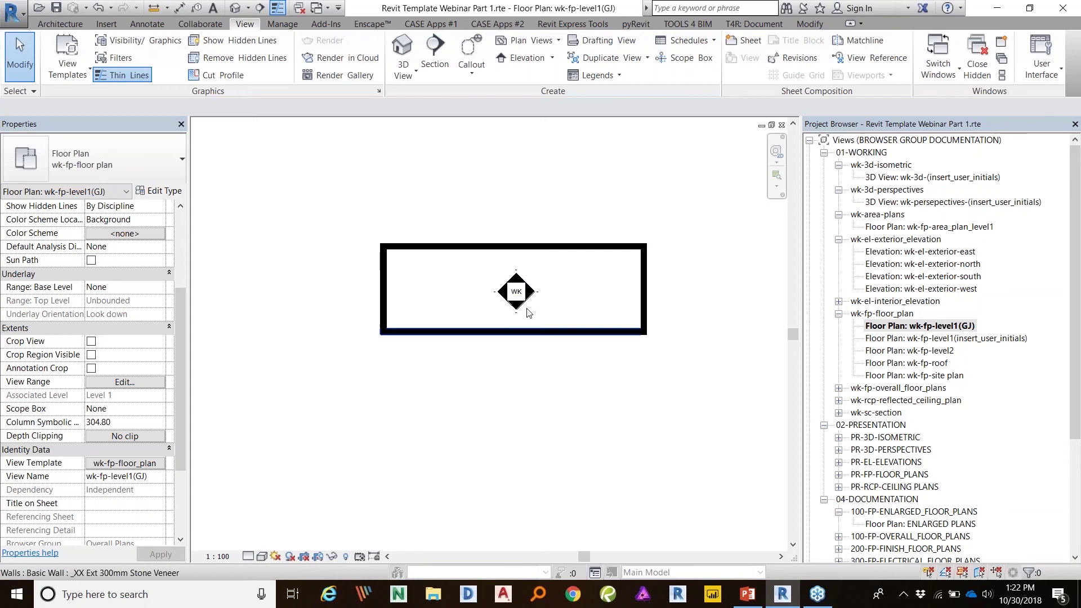
pyautogui.moveTo(528, 298); pyautogui.dragTo(461, 279, button='middle')
pyautogui.click(461, 280)
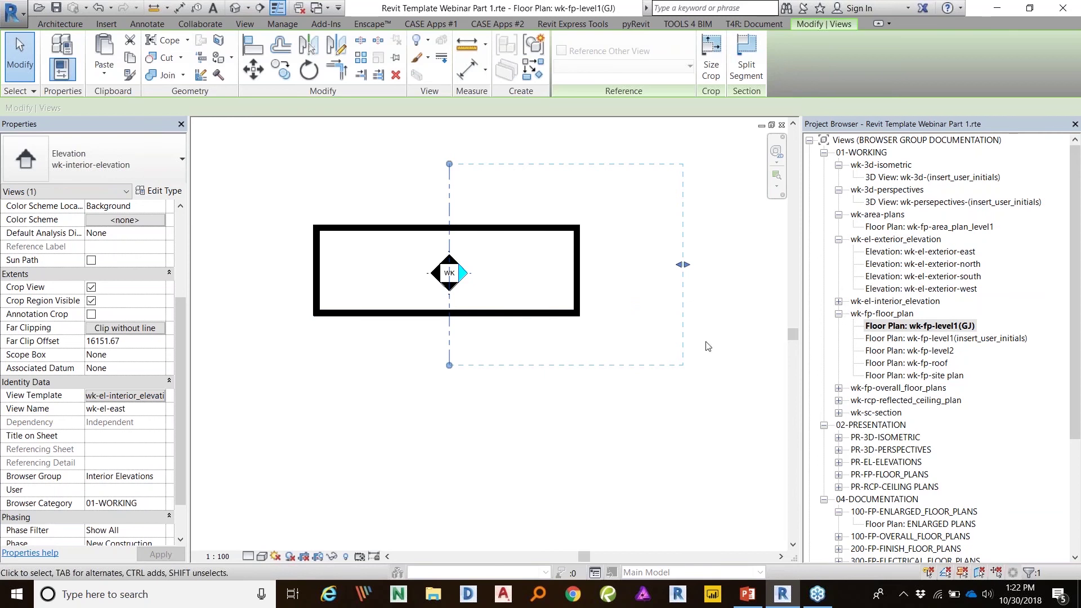
pyautogui.click(756, 331)
pyautogui.scroll(-1, 816, 344)
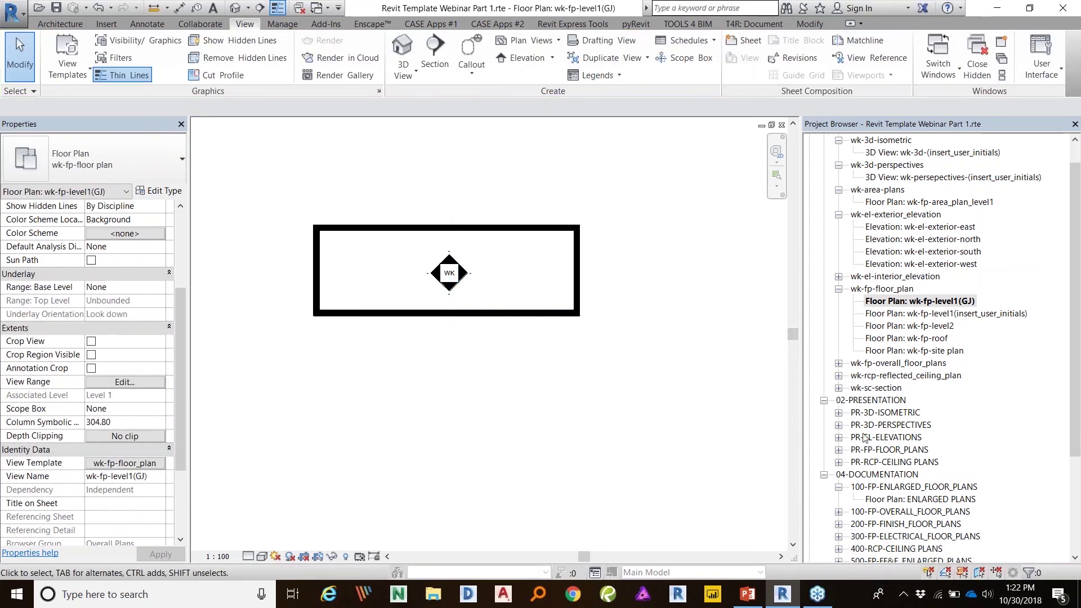
# Step: Open PRESENTATION FLOOR PLAN 1 (rename) from PR-FP-FLOOR_PLANS, center the building, and view its template
pyautogui.click(838, 449)
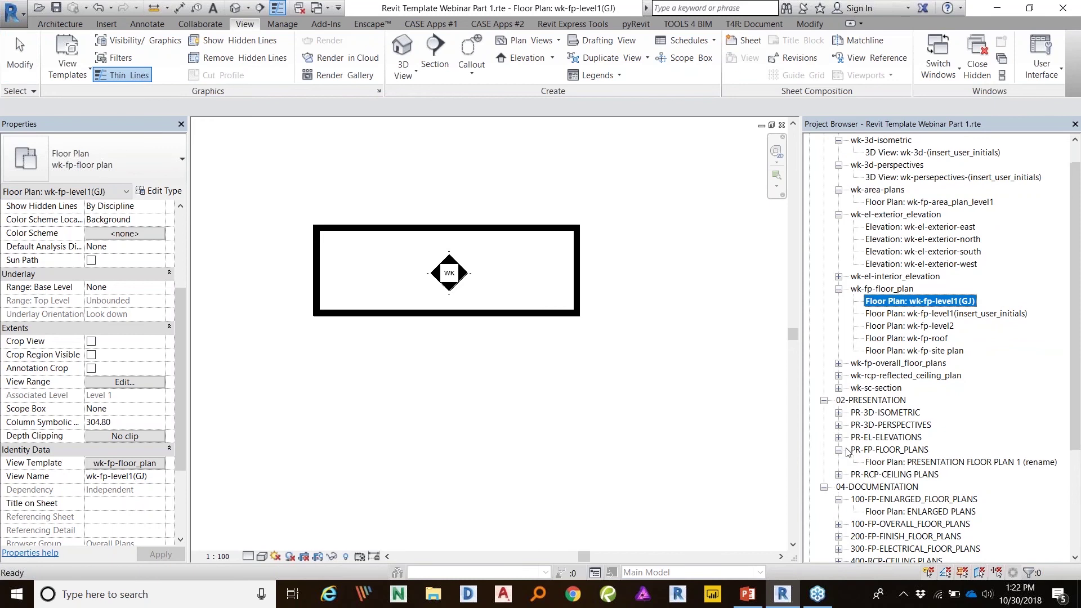
pyautogui.click(911, 462)
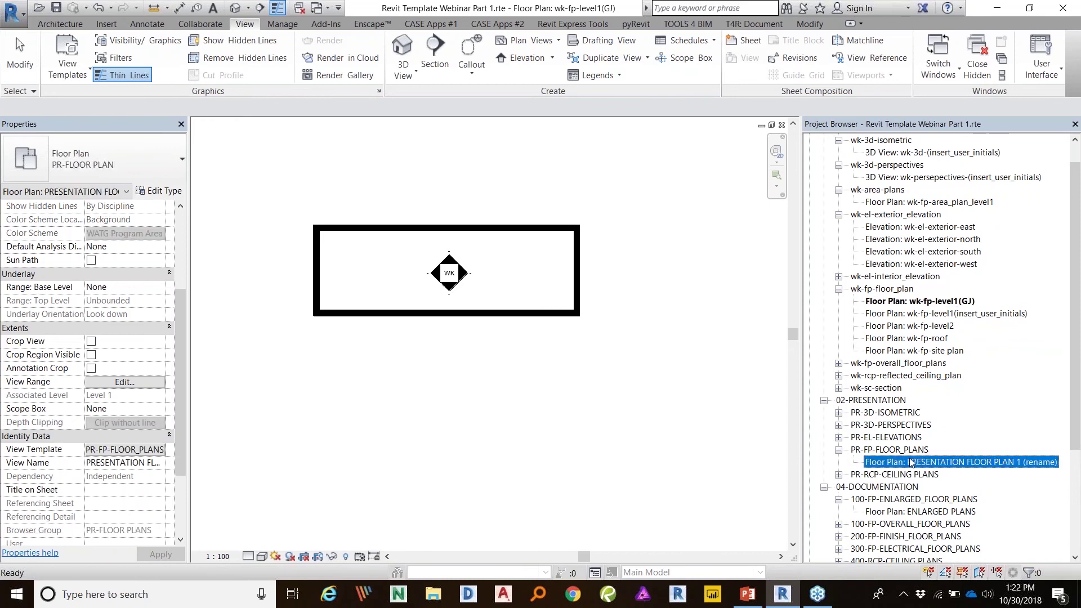
pyautogui.doubleClick(912, 462)
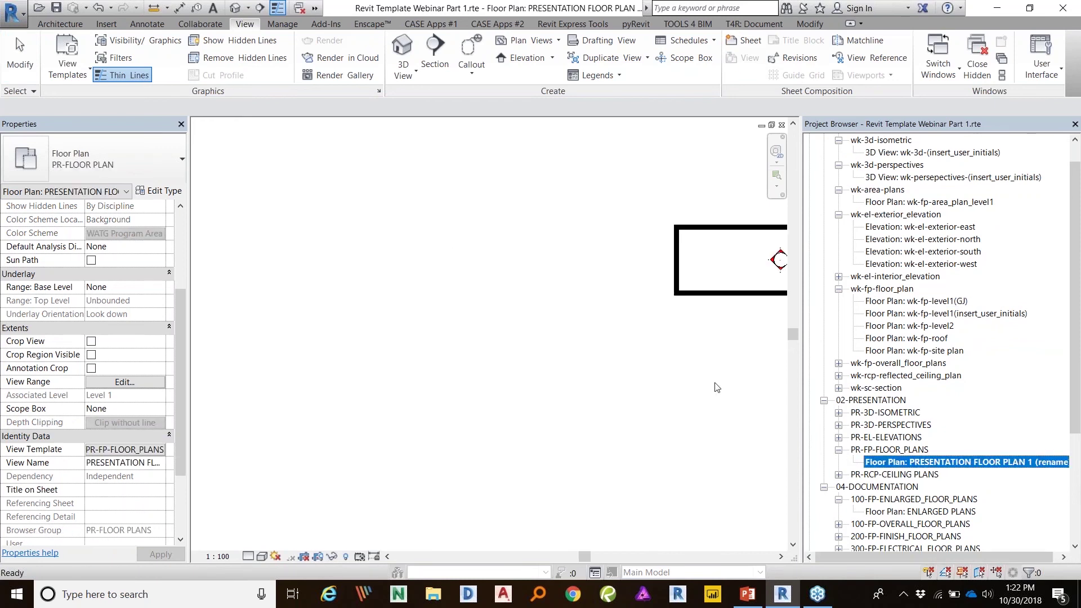
pyautogui.moveTo(736, 345); pyautogui.dragTo(499, 410, button='middle')
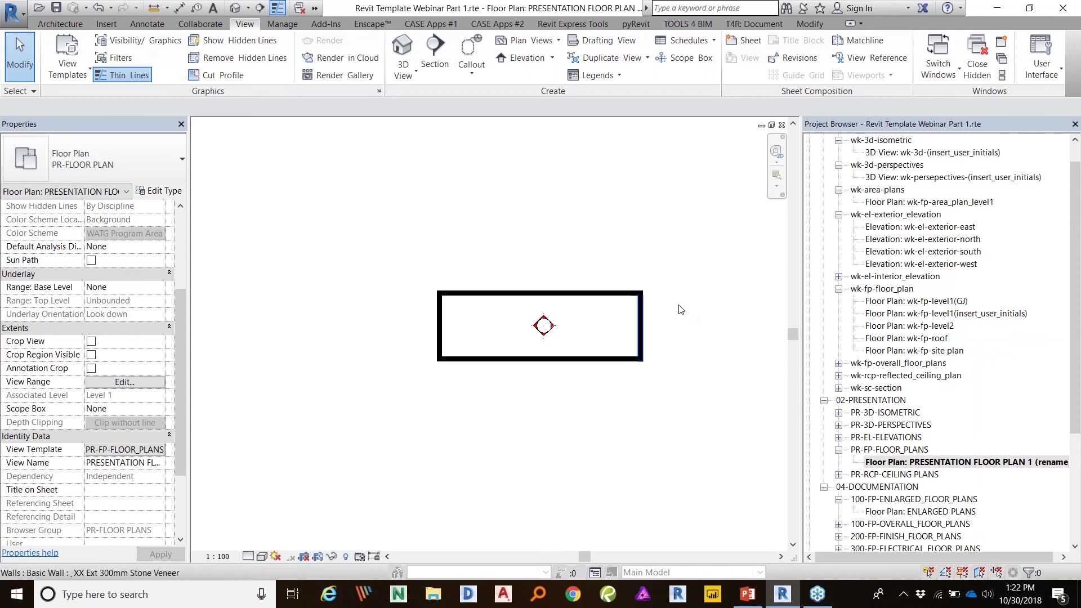
pyautogui.scroll(3, 520, 325)
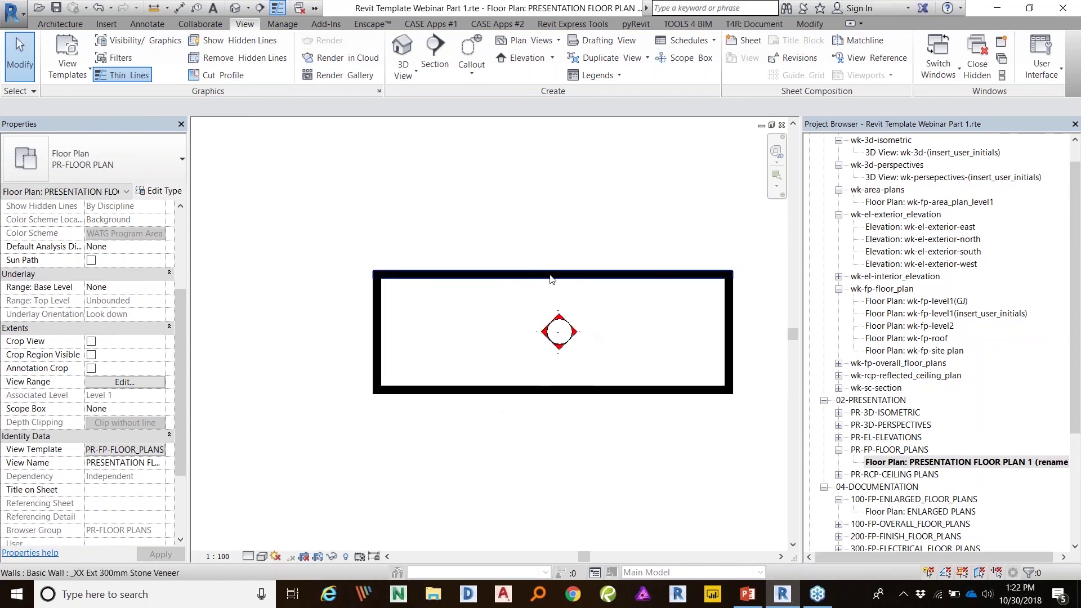
pyautogui.click(163, 448)
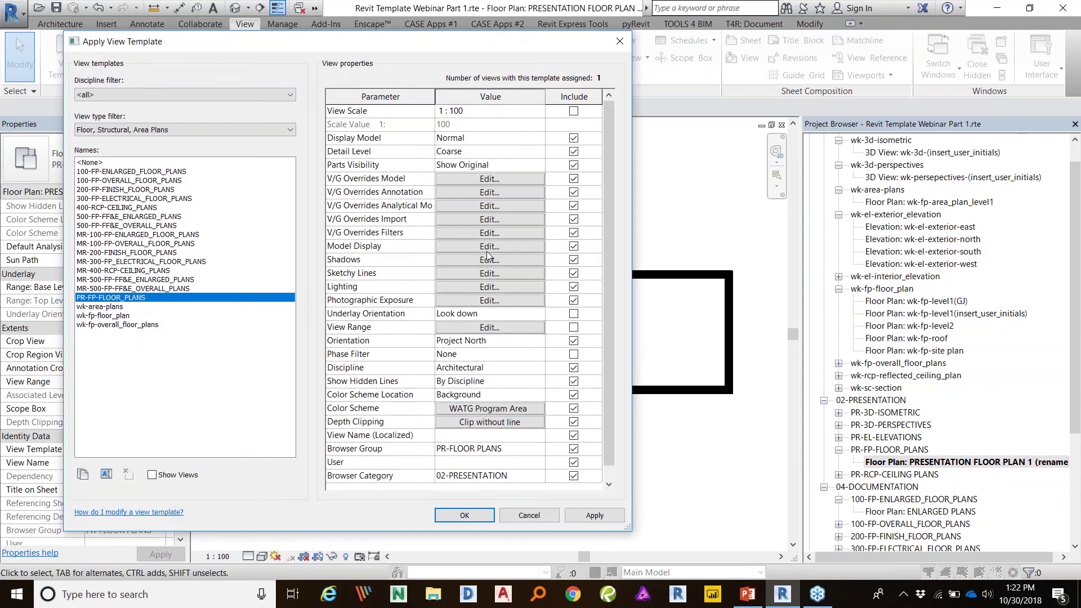
pyautogui.click(478, 233)
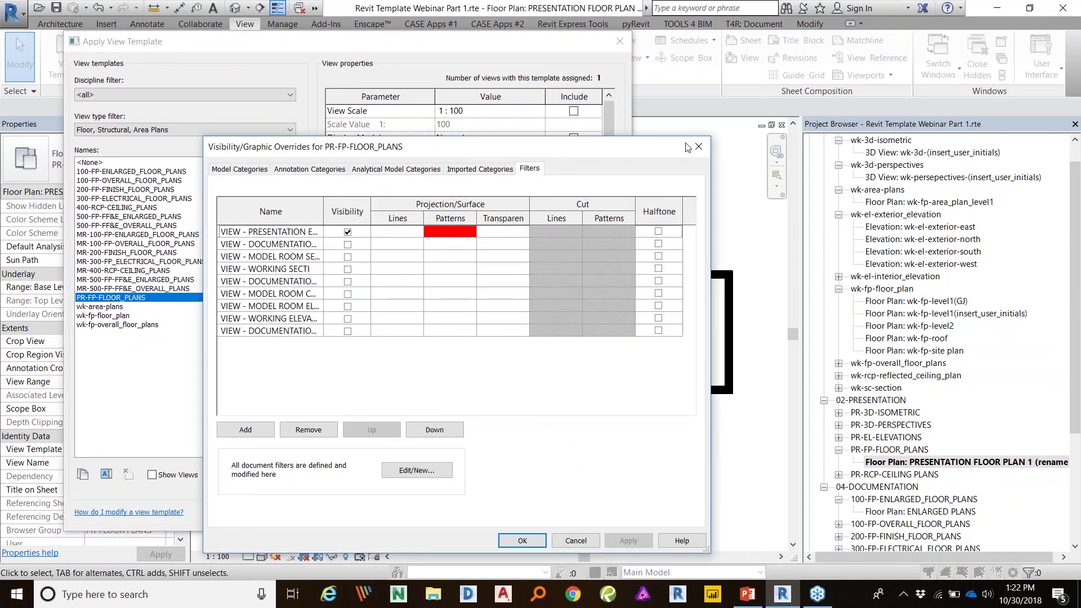
pyautogui.click(699, 146)
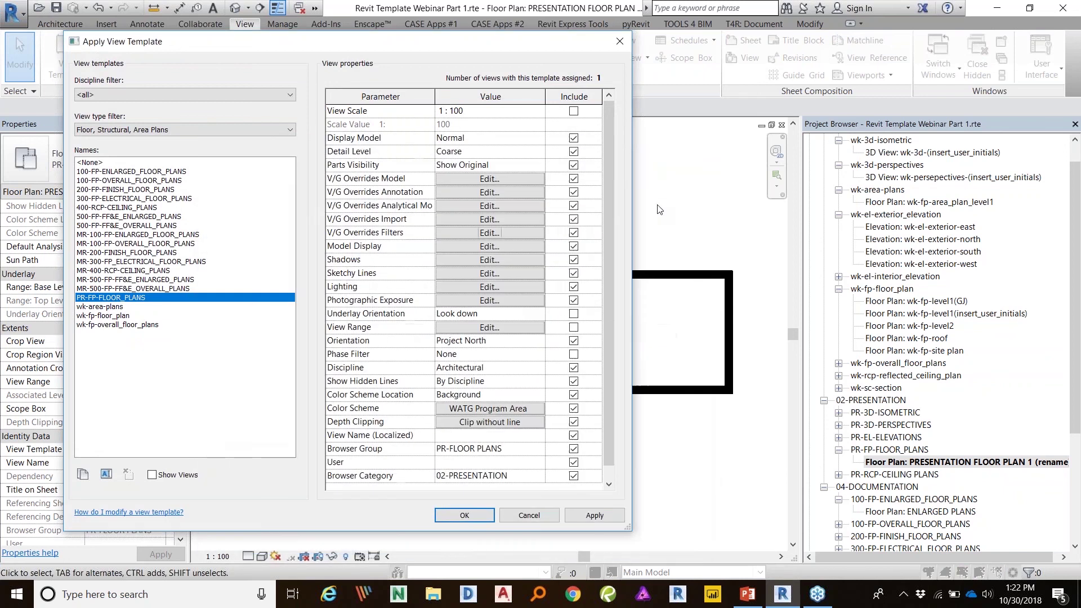
pyautogui.click(478, 519)
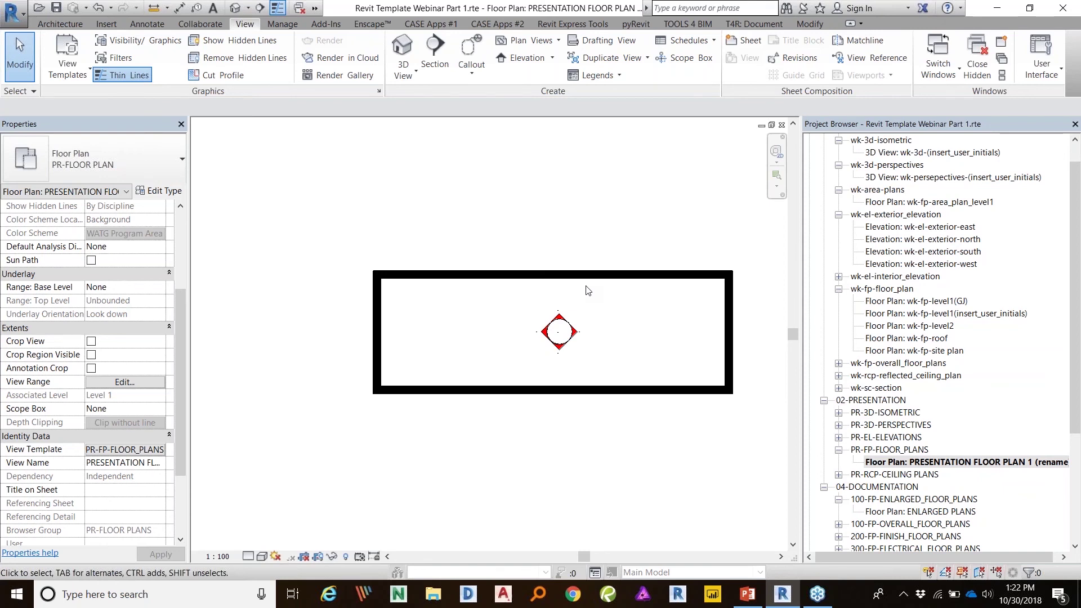
# Step: Open the ENLARGED PLANS floor plan and pan and zoom until the room and section fit
pyautogui.scroll(-2, 931, 352)
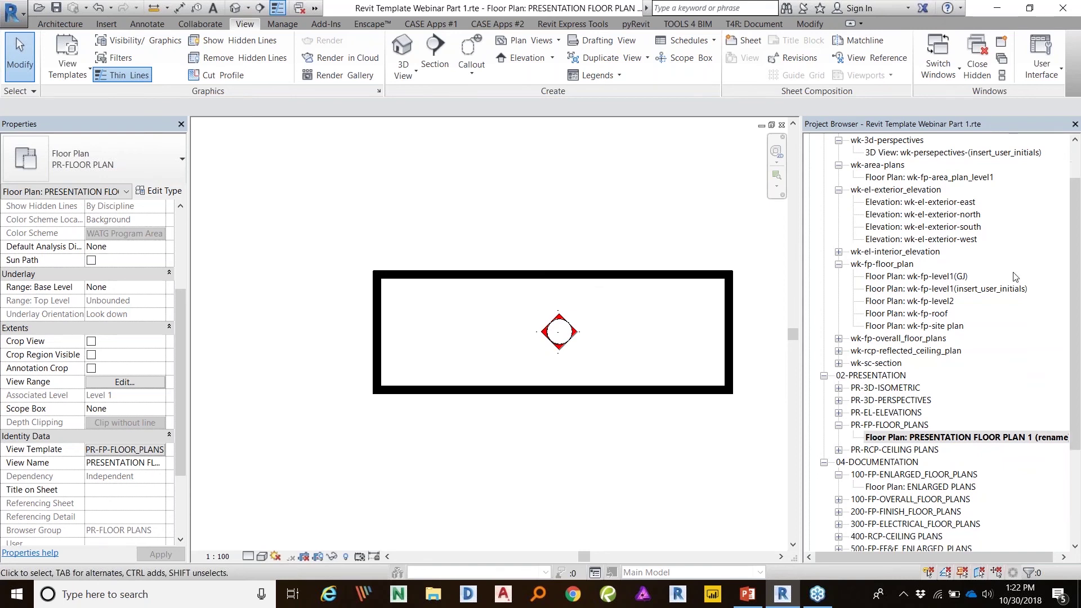
pyautogui.scroll(-1, 930, 350)
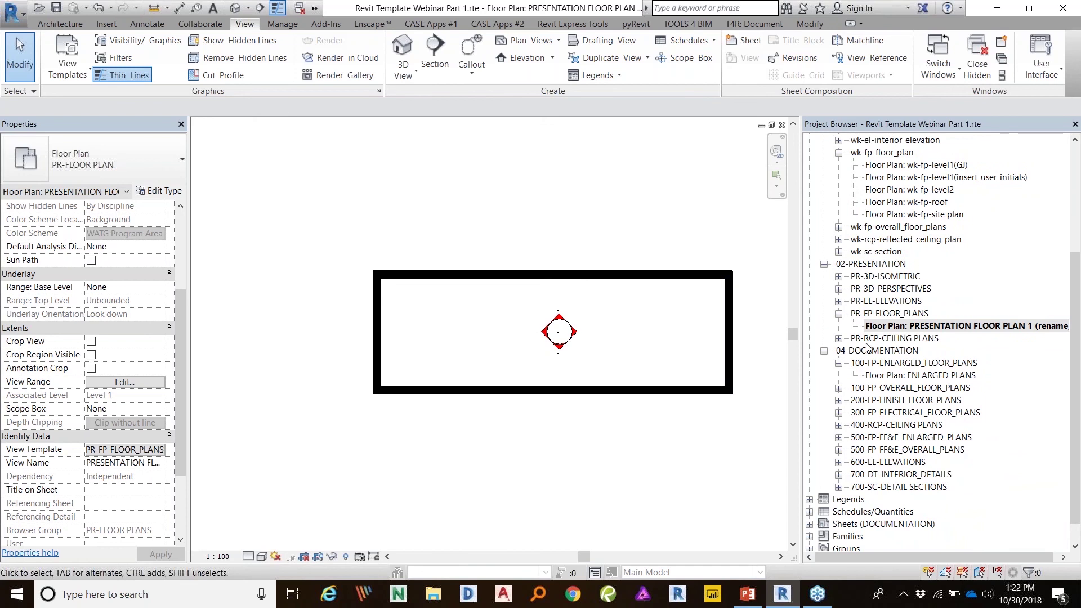
pyautogui.click(867, 327)
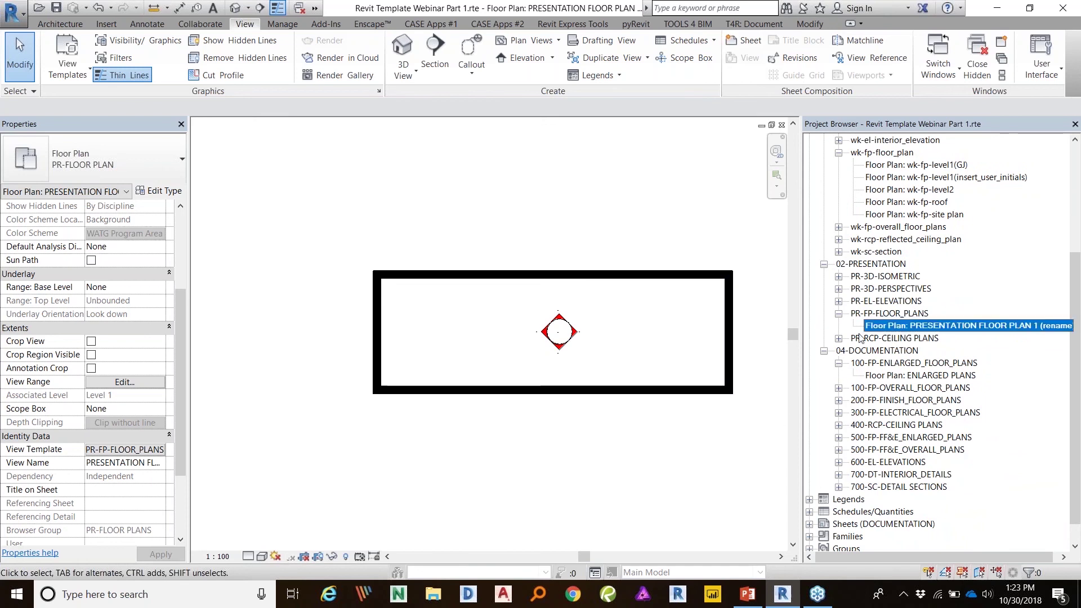
pyautogui.doubleClick(917, 377)
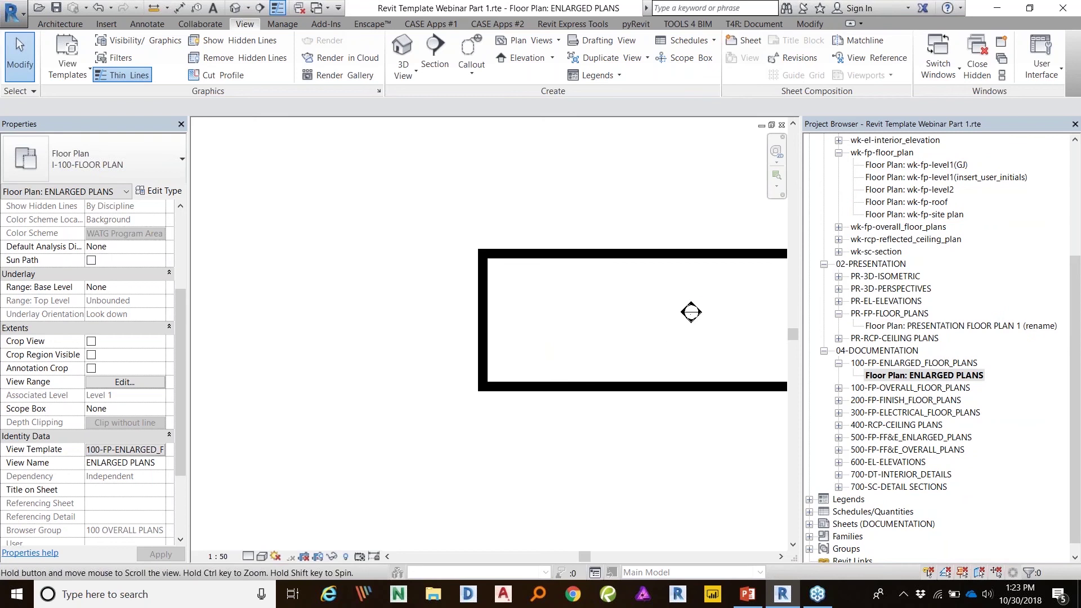
pyautogui.scroll(2, 691, 312)
pyautogui.moveTo(711, 313); pyautogui.dragTo(536, 370, button='middle')
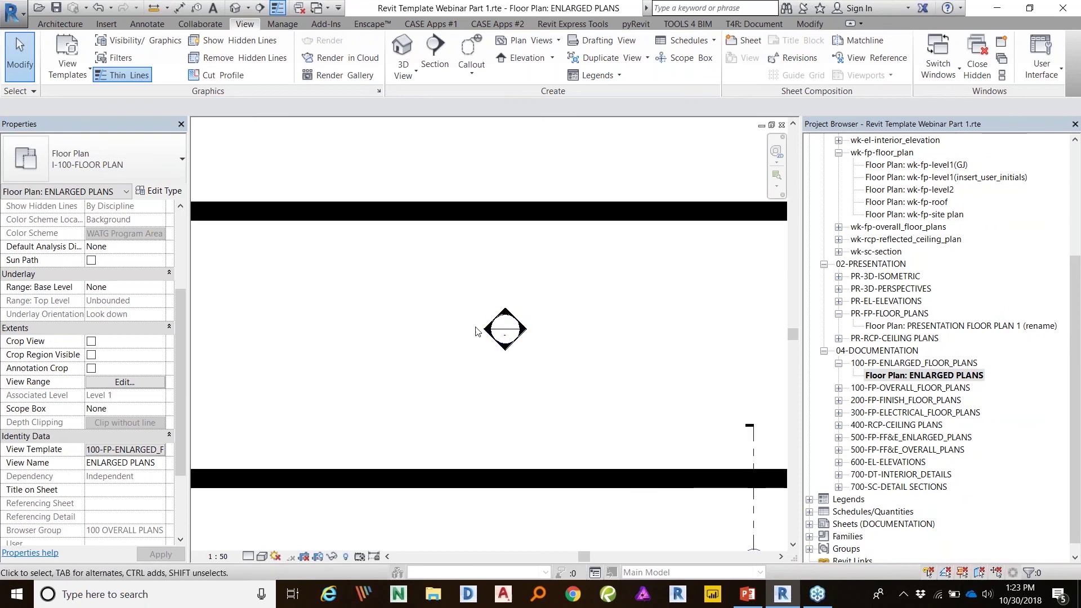
pyautogui.moveTo(767, 427); pyautogui.dragTo(688, 307, button='middle')
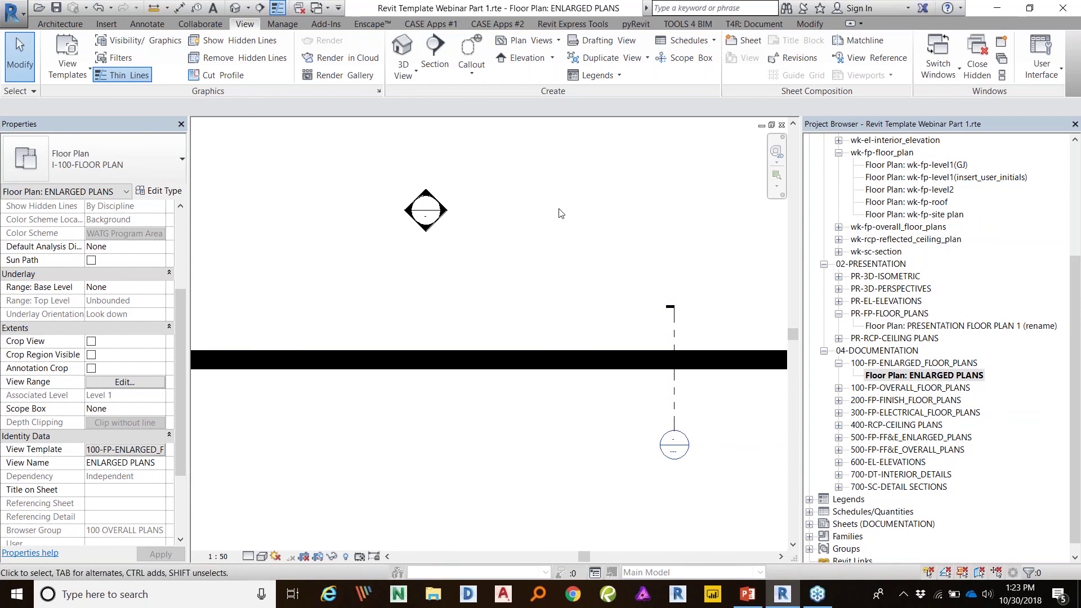
pyautogui.moveTo(507, 156)
pyautogui.mouseDown(button='middle')
pyautogui.moveTo(572, 179)
pyautogui.moveTo(580, 237)
pyautogui.mouseUp(button='middle')
pyautogui.scroll(-3, 651, 234)
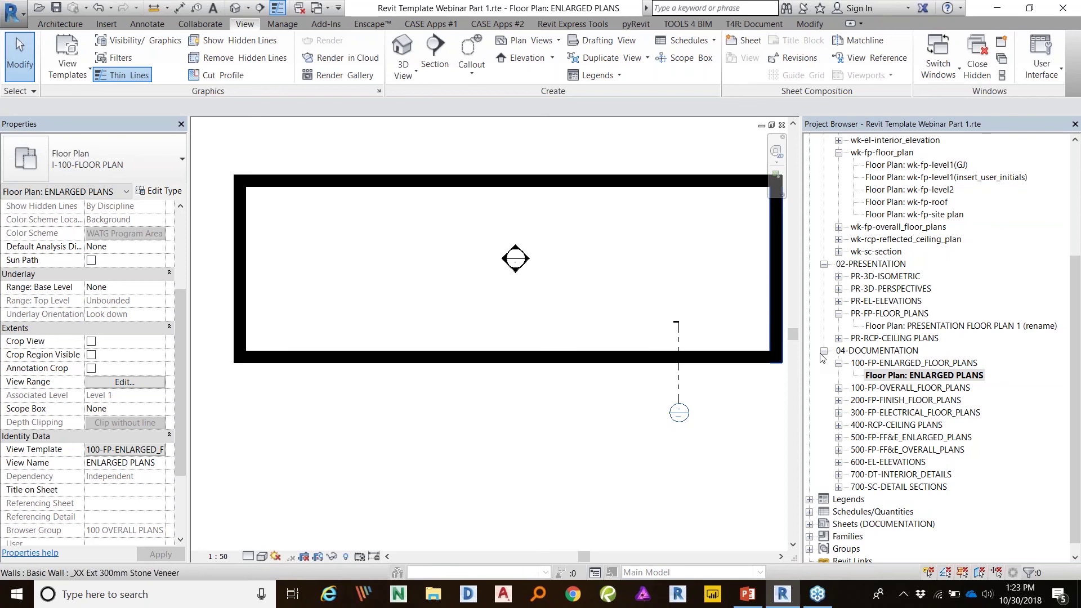
pyautogui.scroll(5, 908, 198)
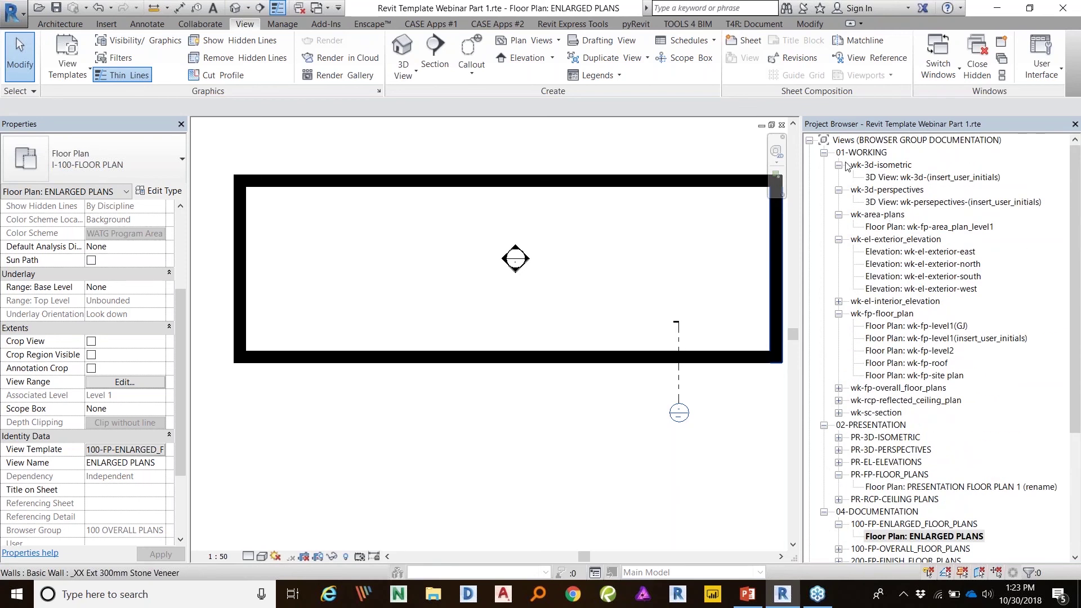
# Step: Collapse the wk-3d-isometric, wk-area-plans, wk-el-exterior_elevation, wk-fp-floor_plan, PR-FP-FLOOR_PLANS and 100-FP-ENLARGED_FLOOR_PLANS folders
pyautogui.click(838, 165)
pyautogui.click(839, 190)
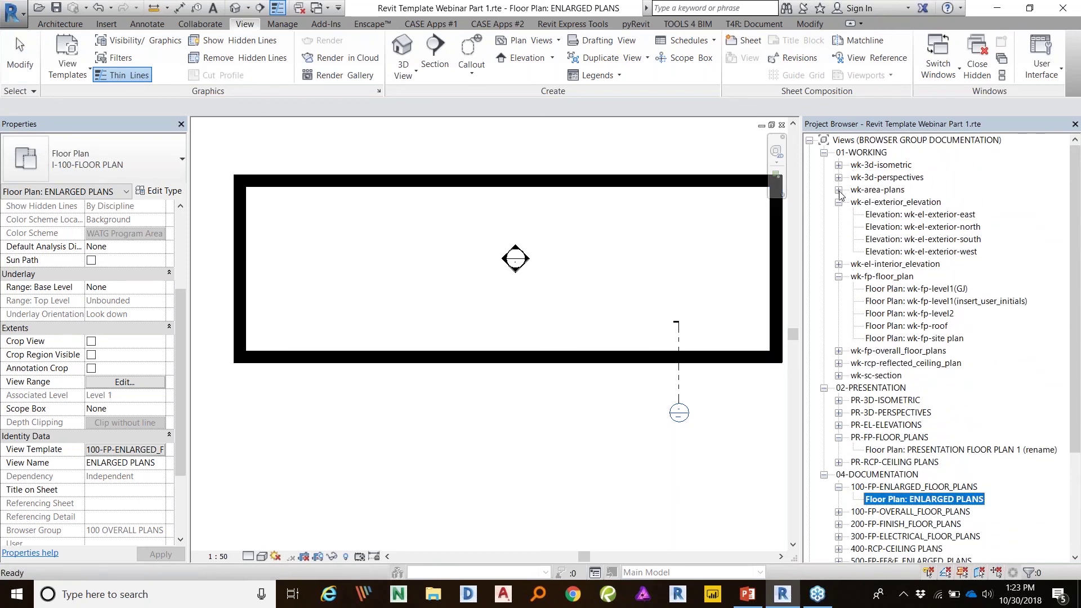
pyautogui.click(839, 202)
pyautogui.click(839, 227)
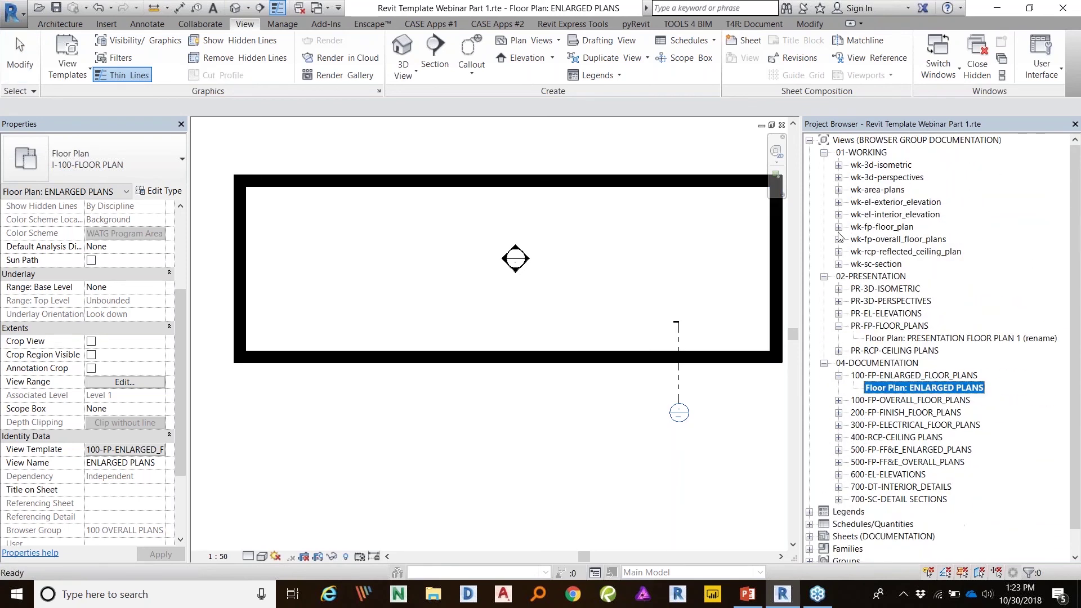
pyautogui.click(839, 326)
pyautogui.click(839, 363)
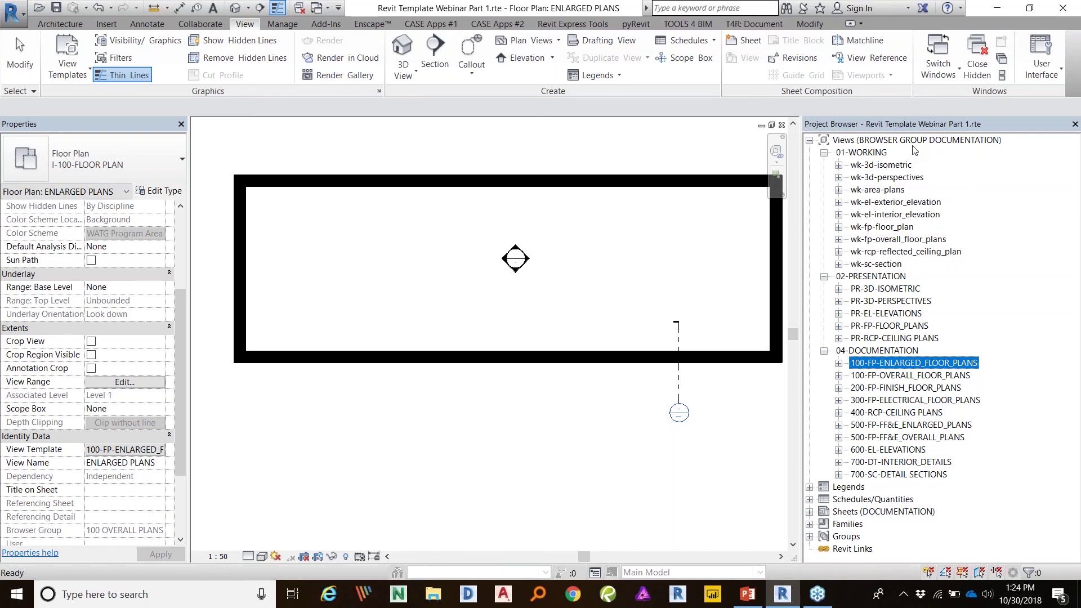
pyautogui.click(671, 239)
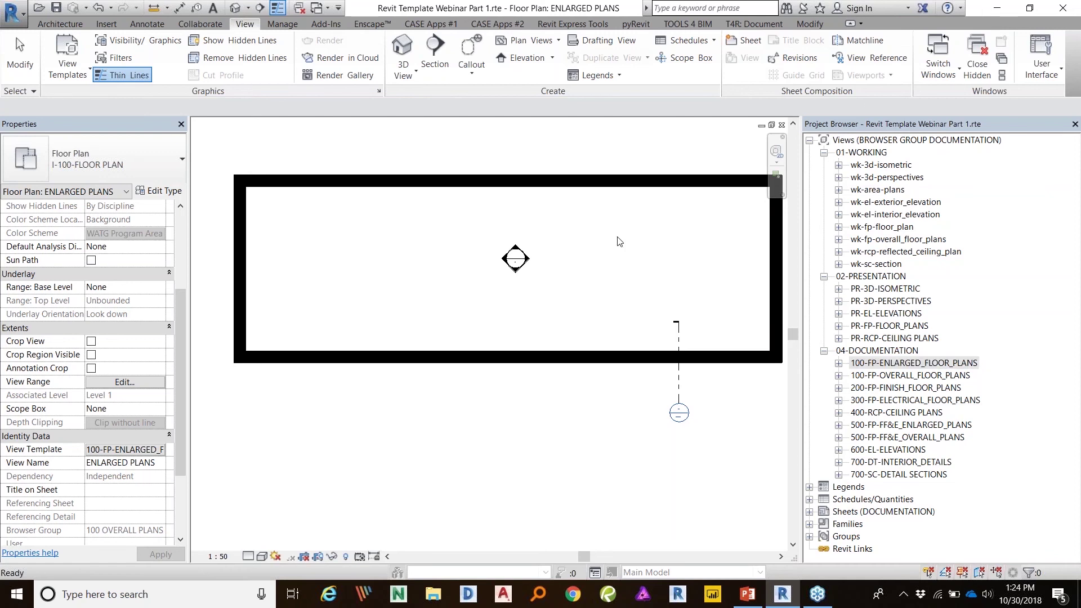
pyautogui.moveTo(672, 233); pyautogui.dragTo(647, 221, button='middle')
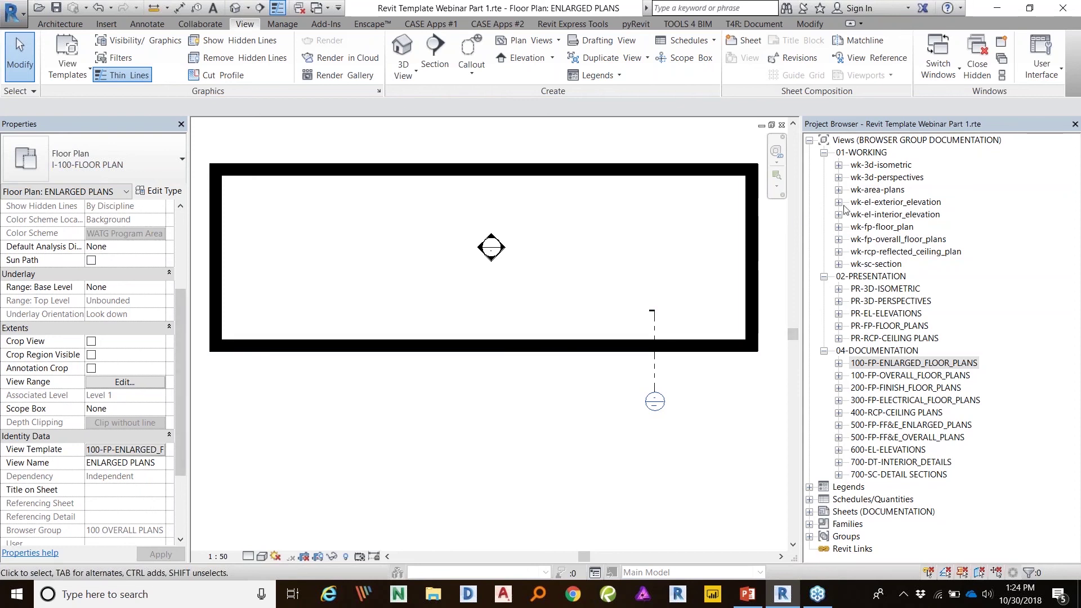
# Step: Open the PRESENTATION ISOMETRIC 3D view under PR-3D-ISOMETRIC and bring up its view template settings
pyautogui.click(838, 290)
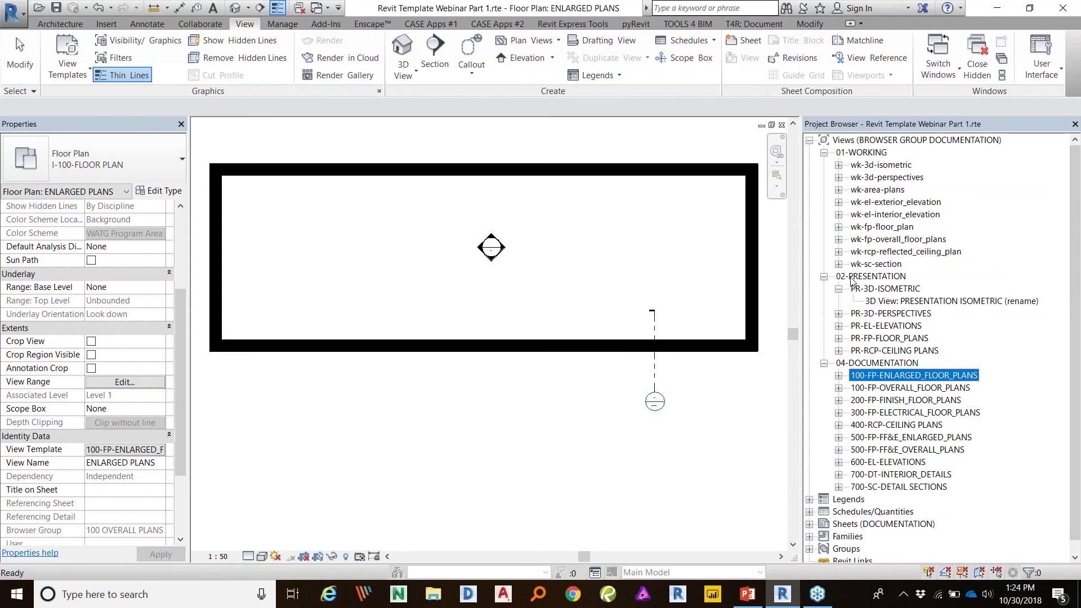
pyautogui.click(839, 289)
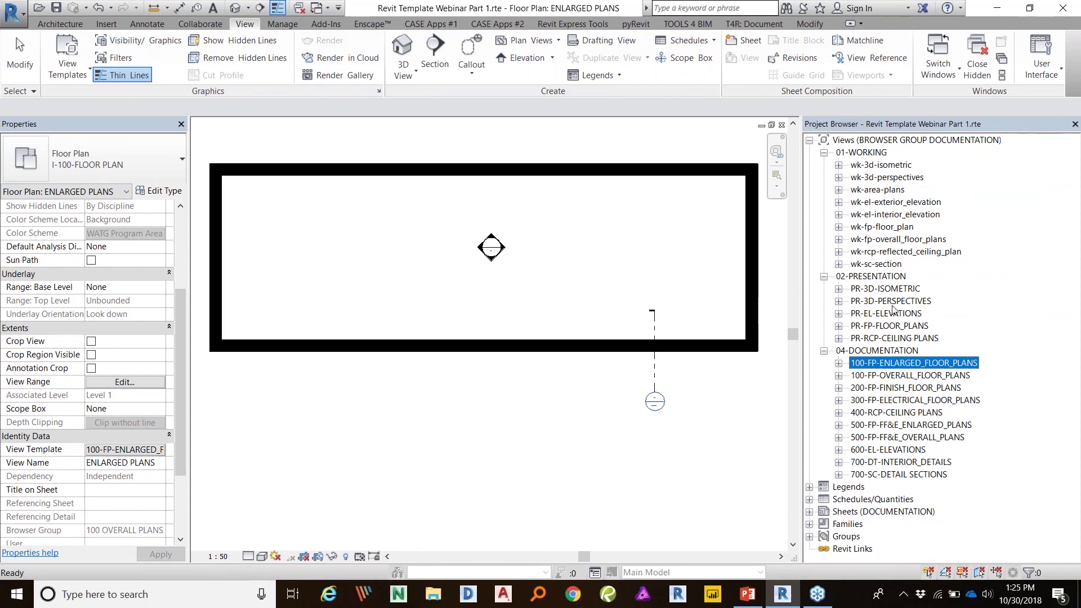
pyautogui.click(838, 289)
pyautogui.doubleClick(897, 302)
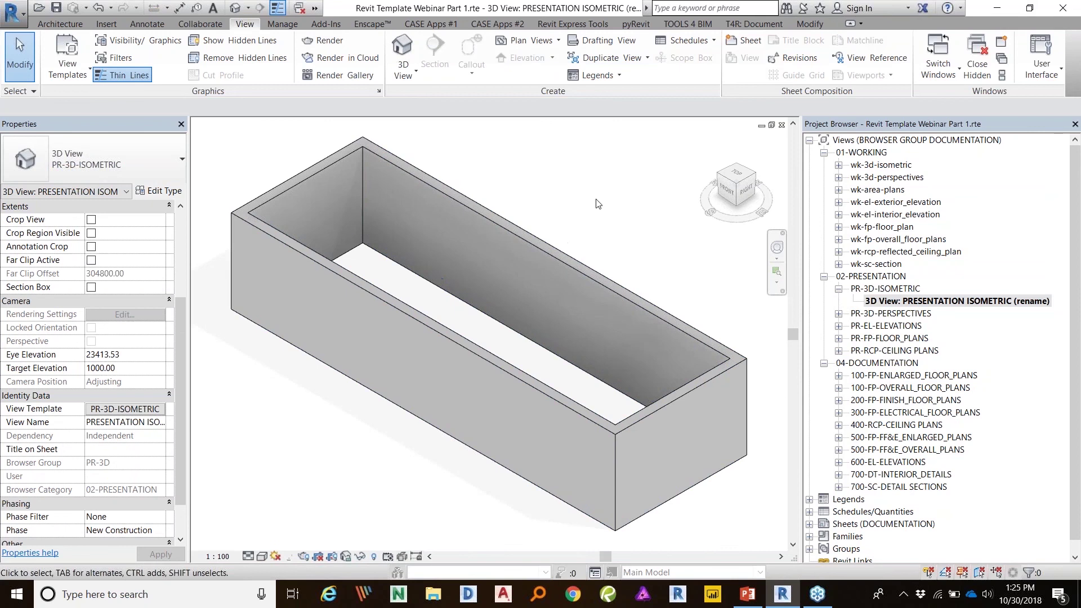
pyautogui.click(147, 412)
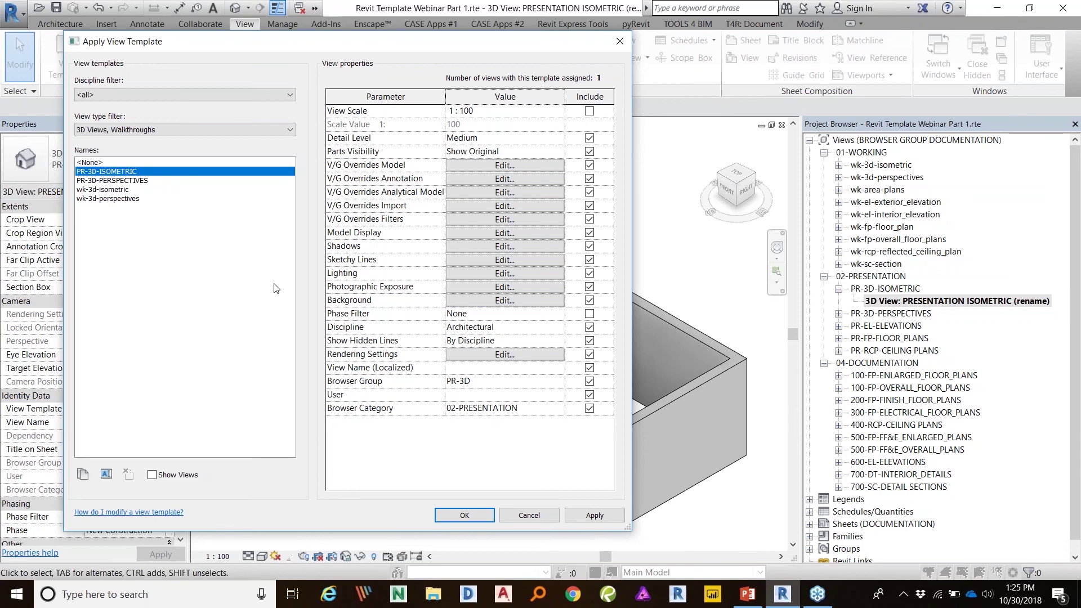
pyautogui.click(512, 169)
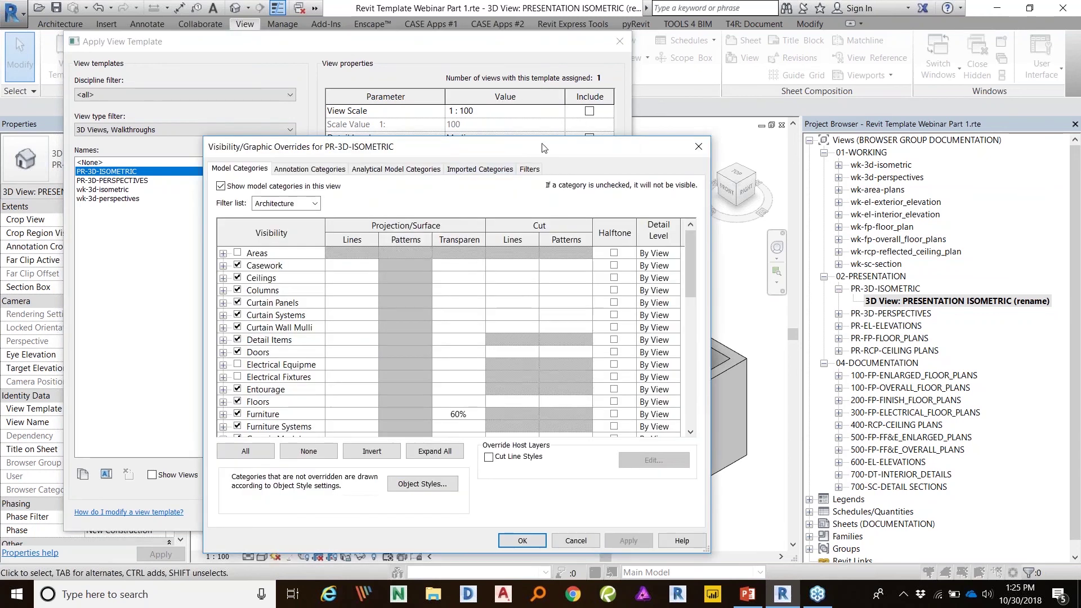
pyautogui.moveTo(529, 150); pyautogui.dragTo(450, 81)
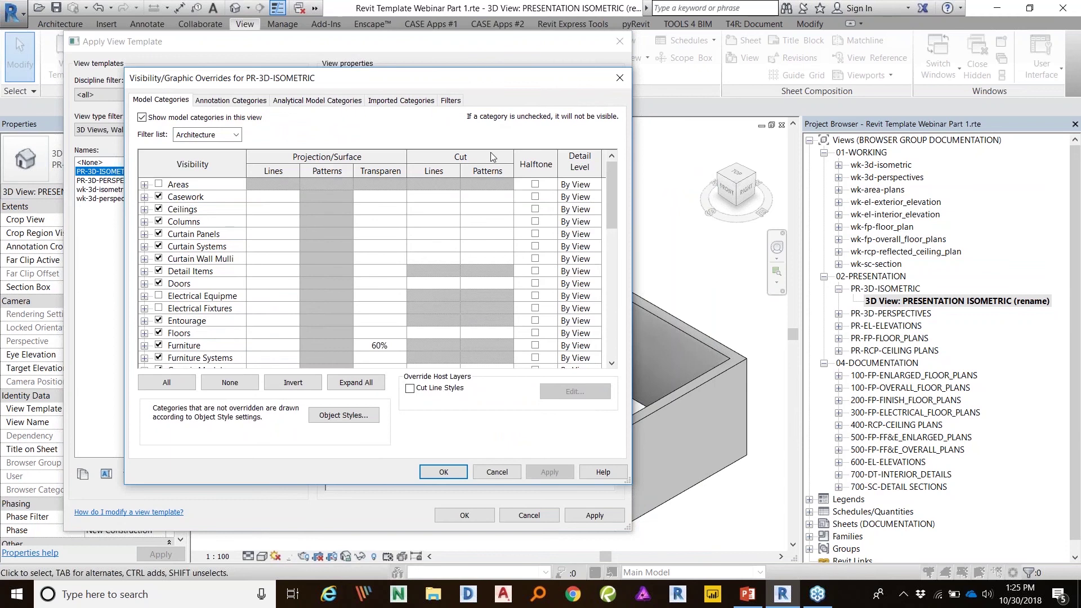
pyautogui.scroll(-1, 344, 270)
pyautogui.scroll(1, 353, 301)
pyautogui.scroll(-1, 309, 323)
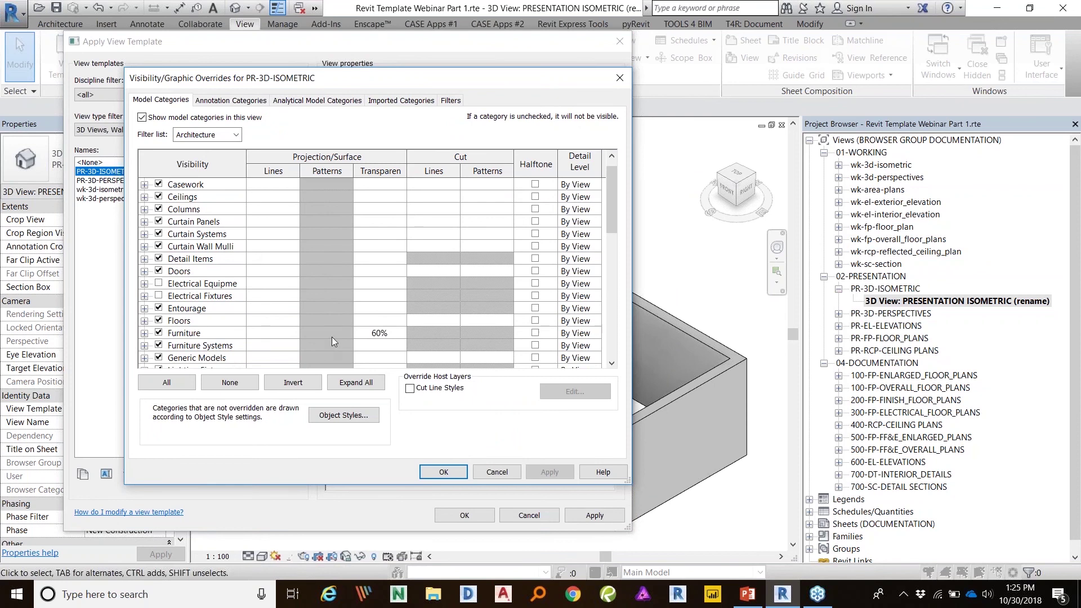
pyautogui.scroll(1, 338, 197)
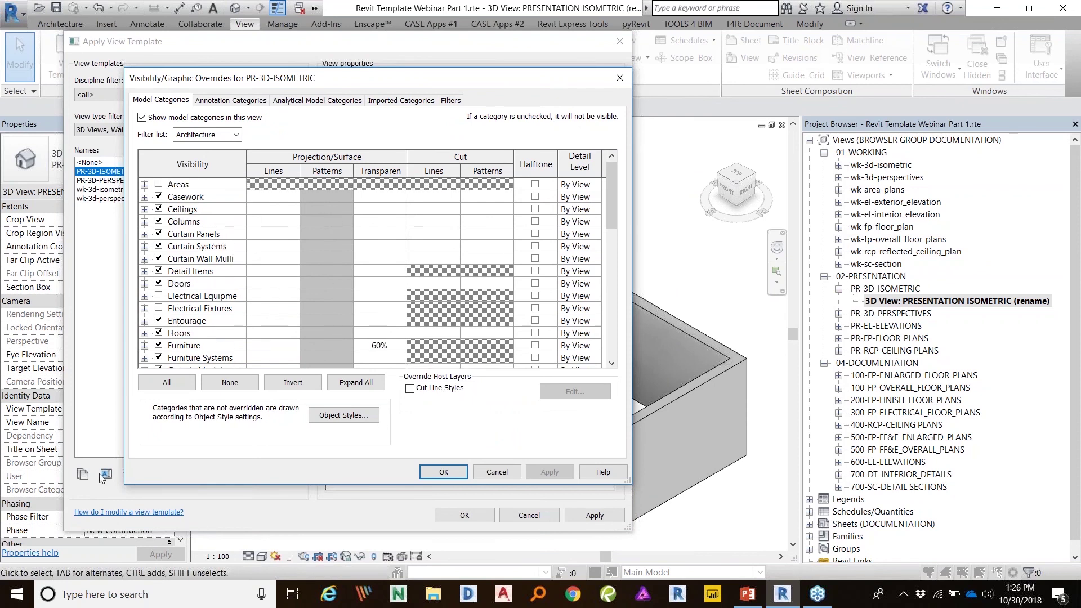
pyautogui.click(158, 383)
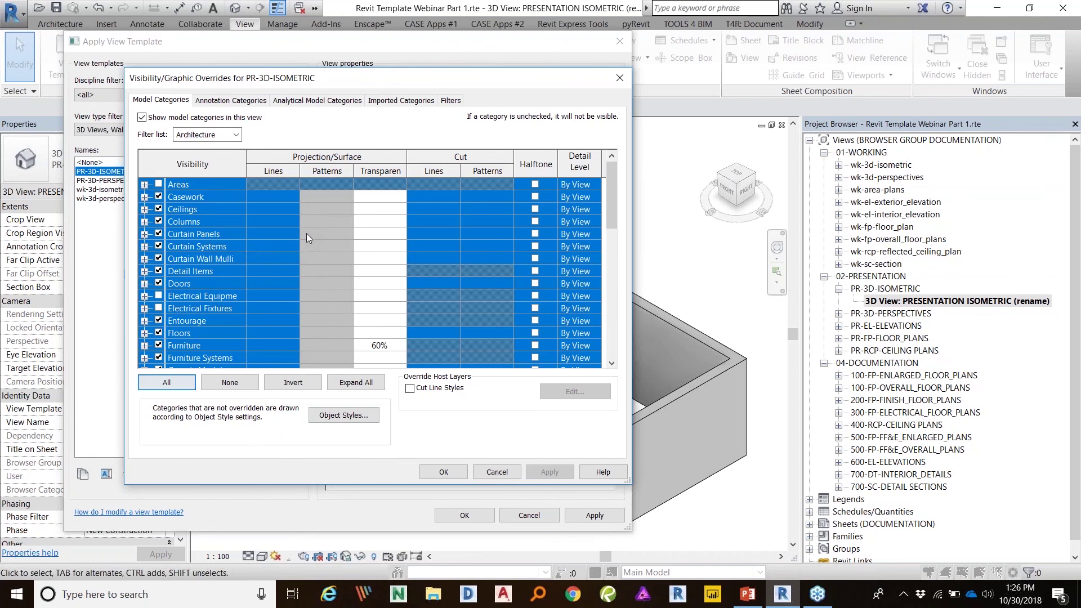
pyautogui.click(334, 199)
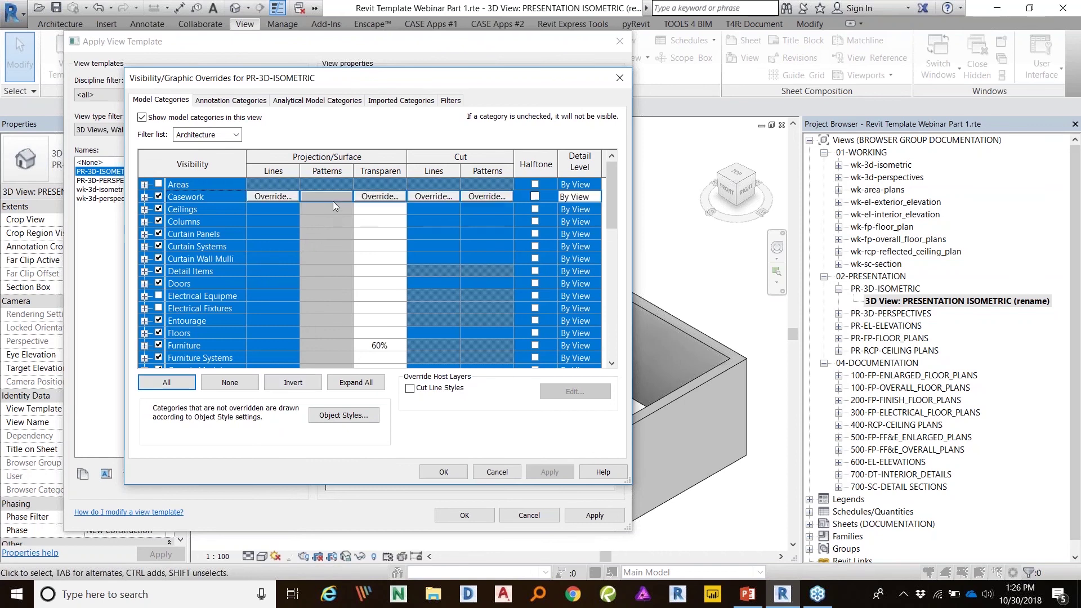
pyautogui.click(335, 198)
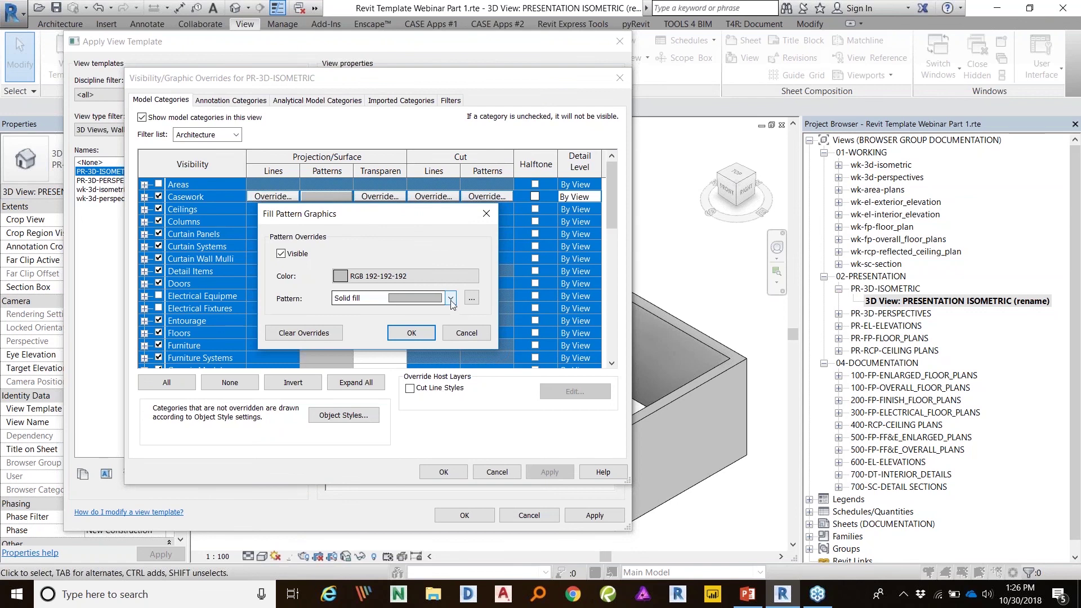
pyautogui.click(344, 277)
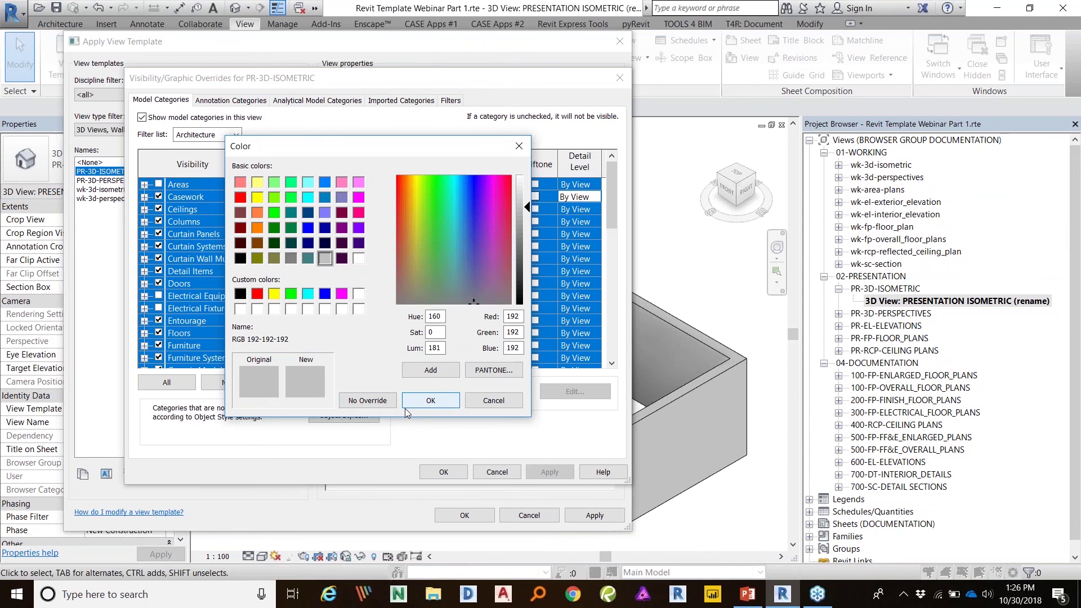
pyautogui.click(437, 403)
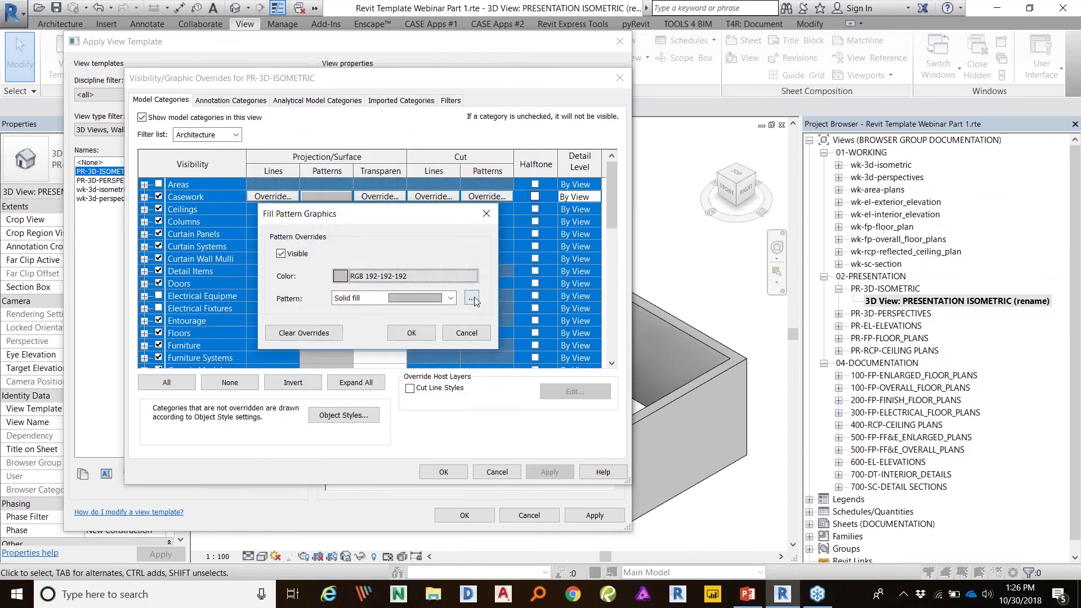
pyautogui.click(412, 333)
pyautogui.click(315, 345)
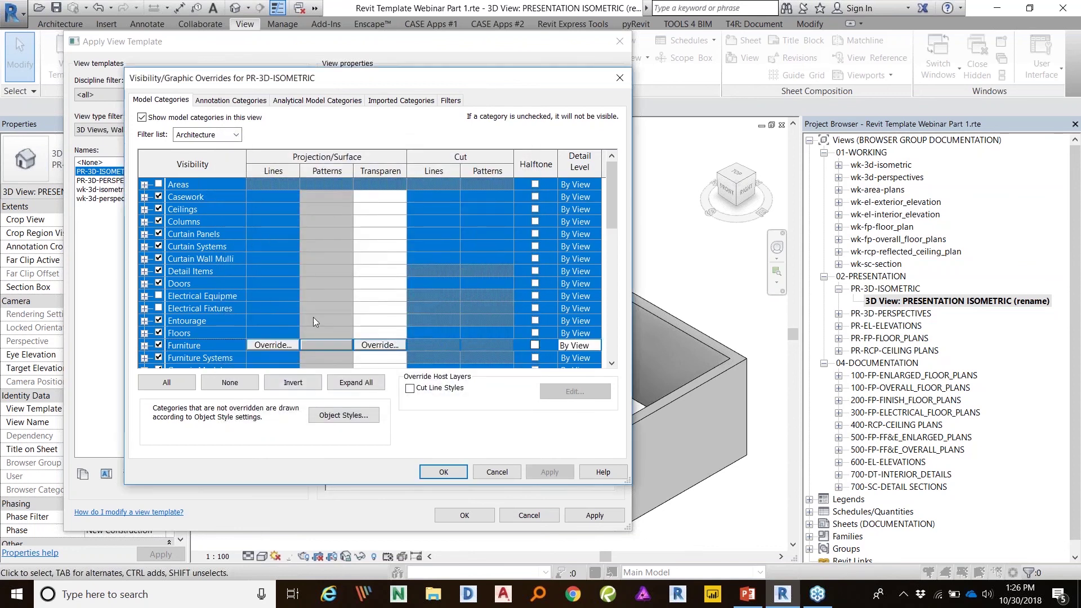
pyautogui.scroll(-1, 304, 320)
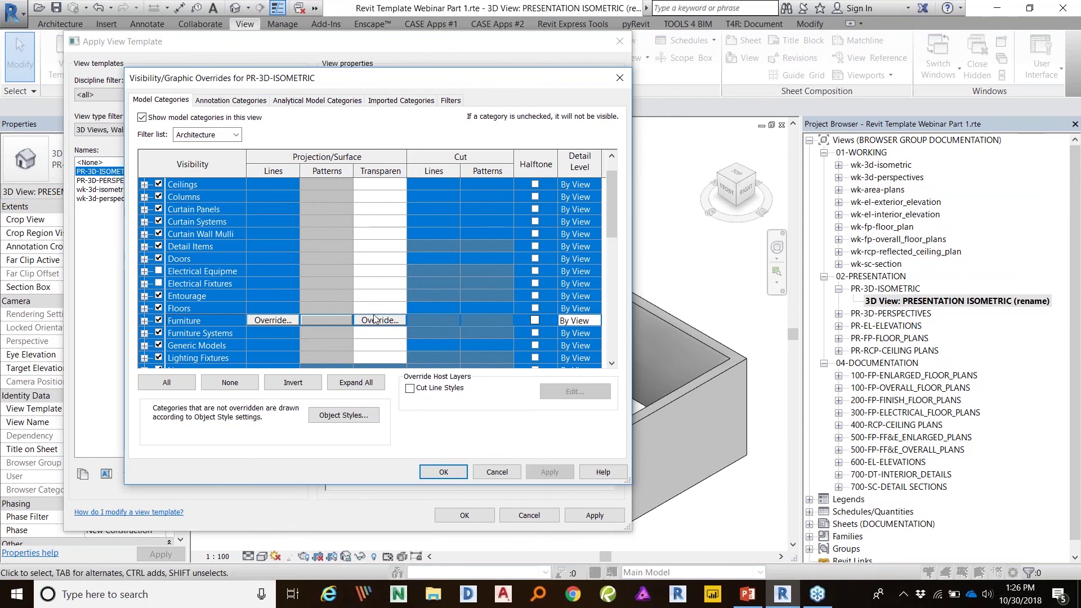
pyautogui.click(619, 78)
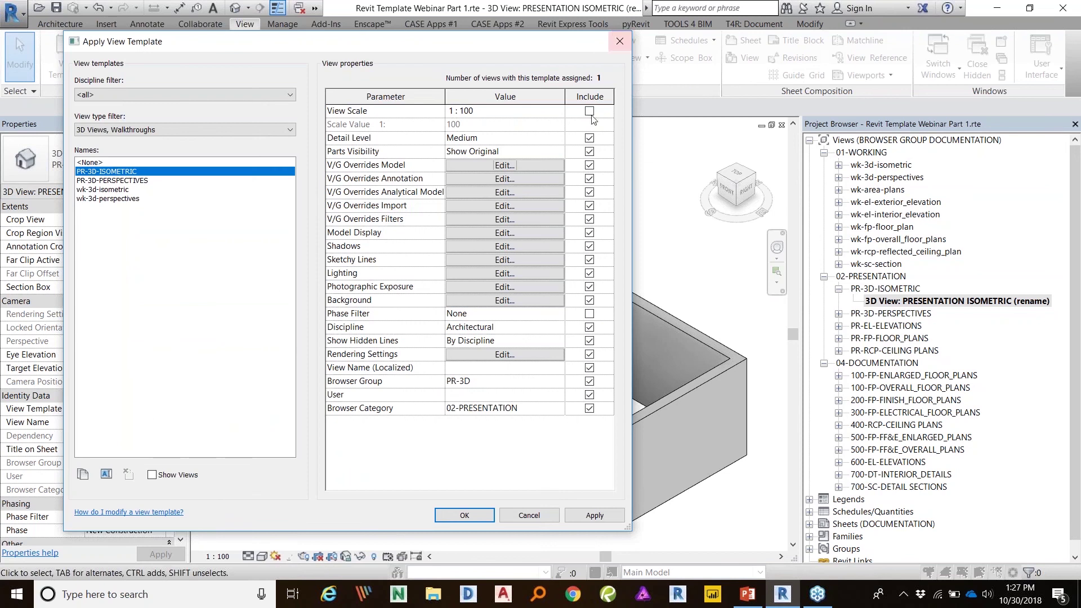
# Step: Inspect the template's shadow and lighting settings, then close the view template settings unchanged
pyautogui.click(488, 248)
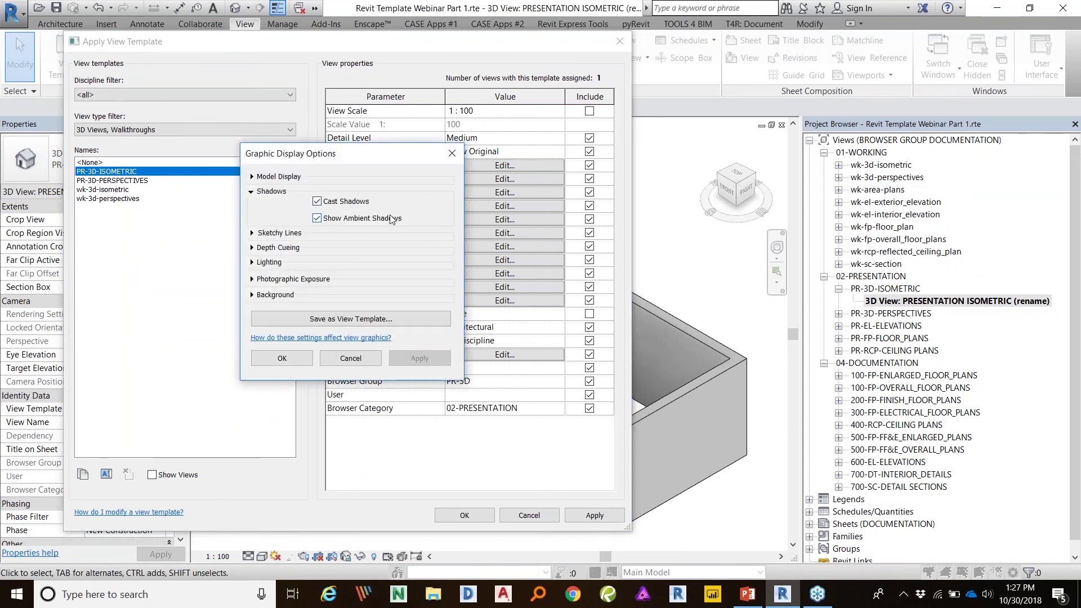
pyautogui.click(451, 153)
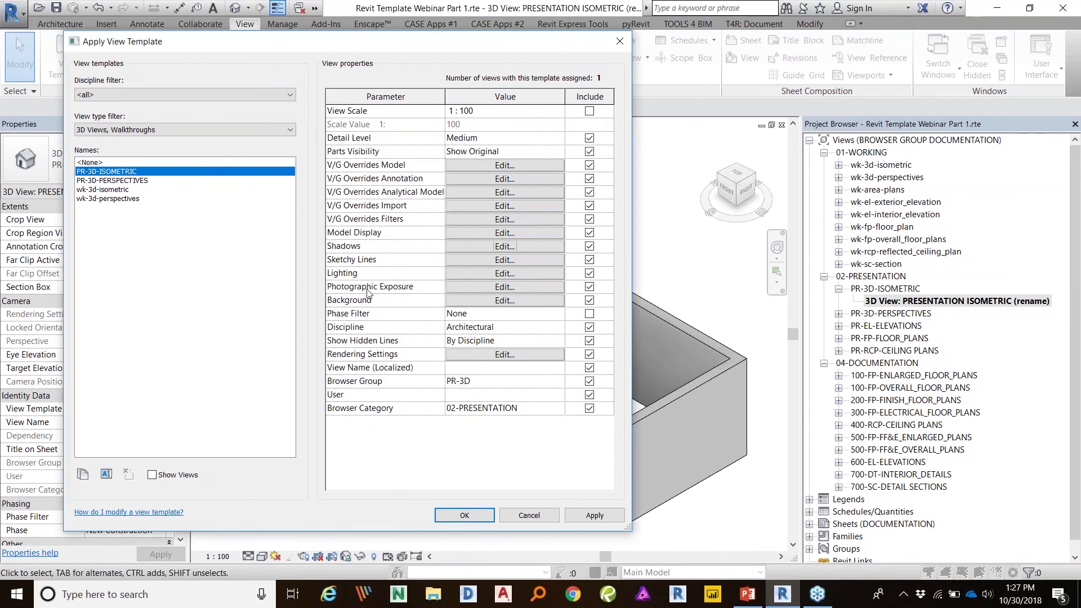
pyautogui.click(518, 274)
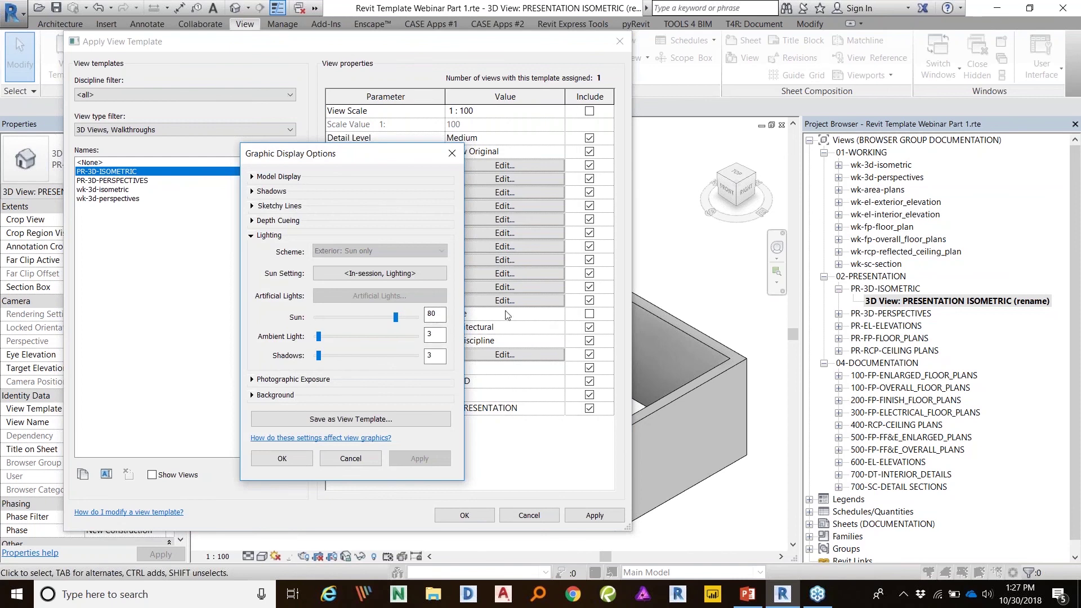
pyautogui.click(353, 459)
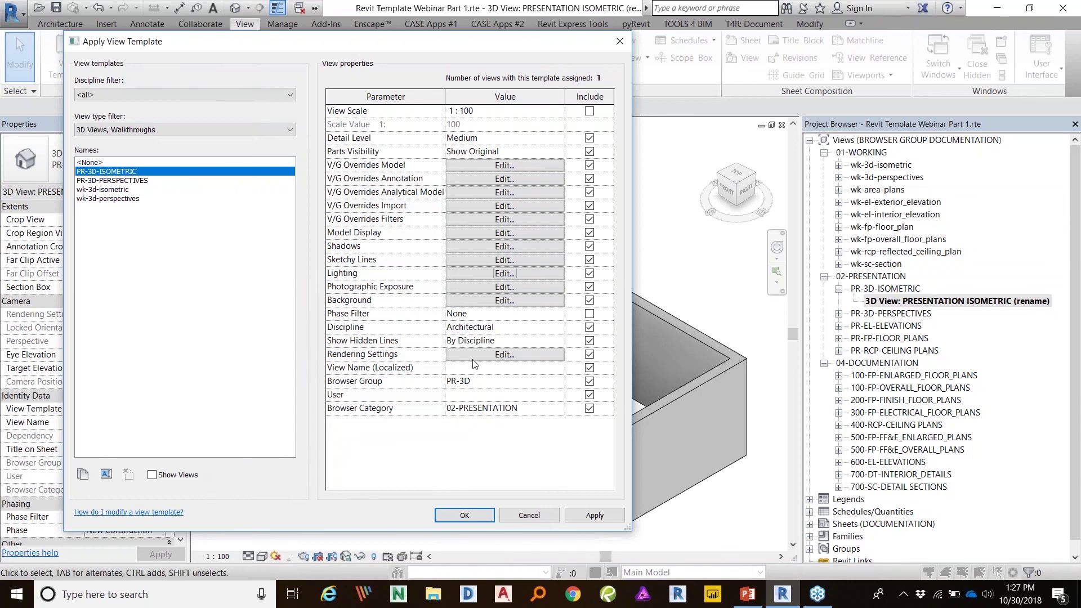
pyautogui.click(529, 517)
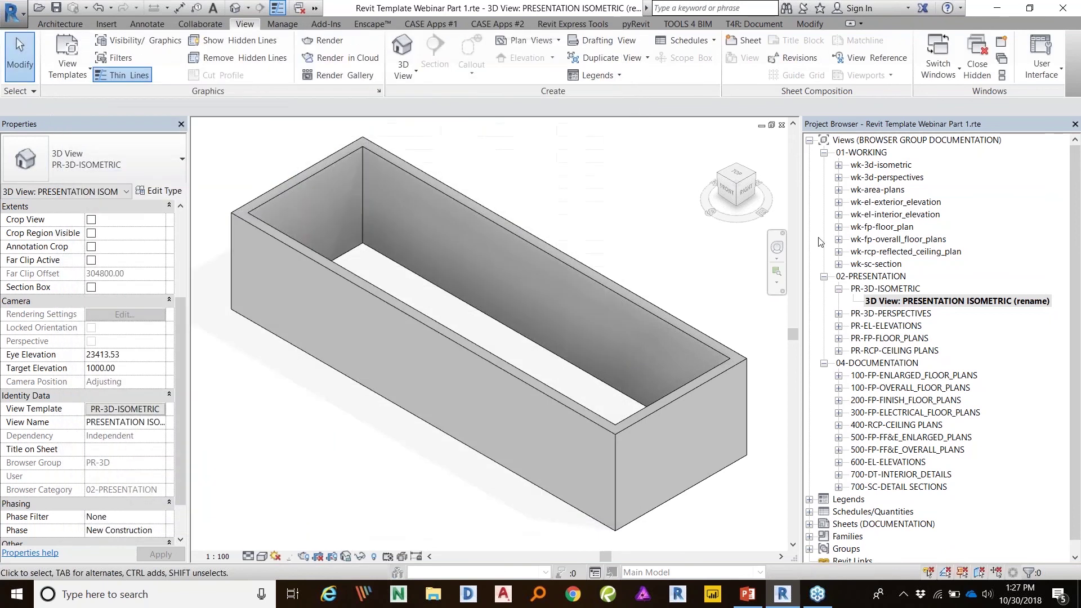
# Step: Collapse PR-3D-ISOMETRIC and open Floor Plan: FINISH PLANS from 200-FP-FINISH_FLOOR_PLANS
pyautogui.click(826, 280)
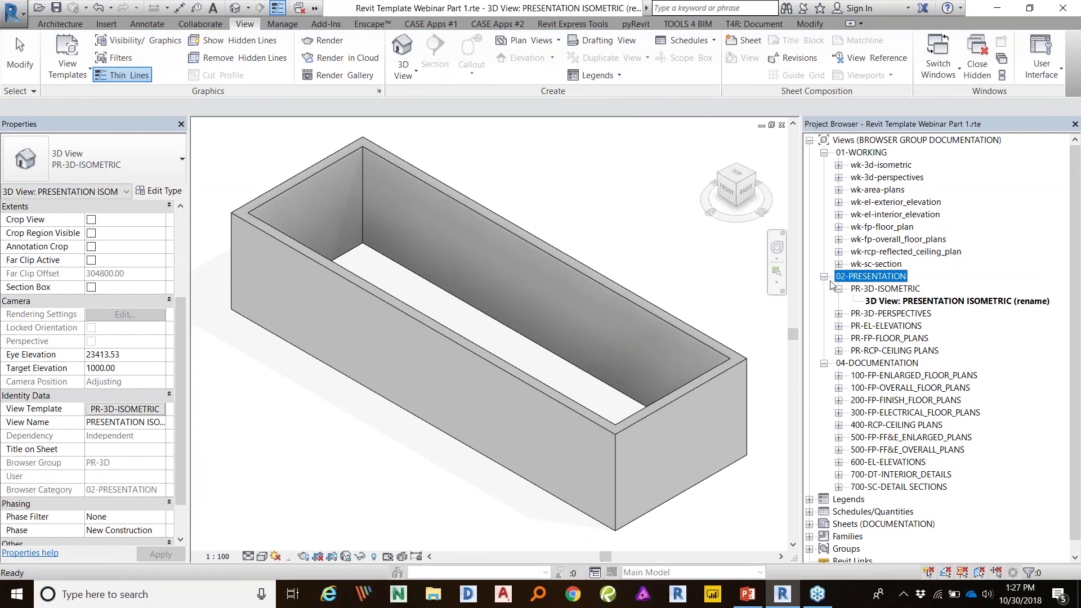
pyautogui.click(839, 289)
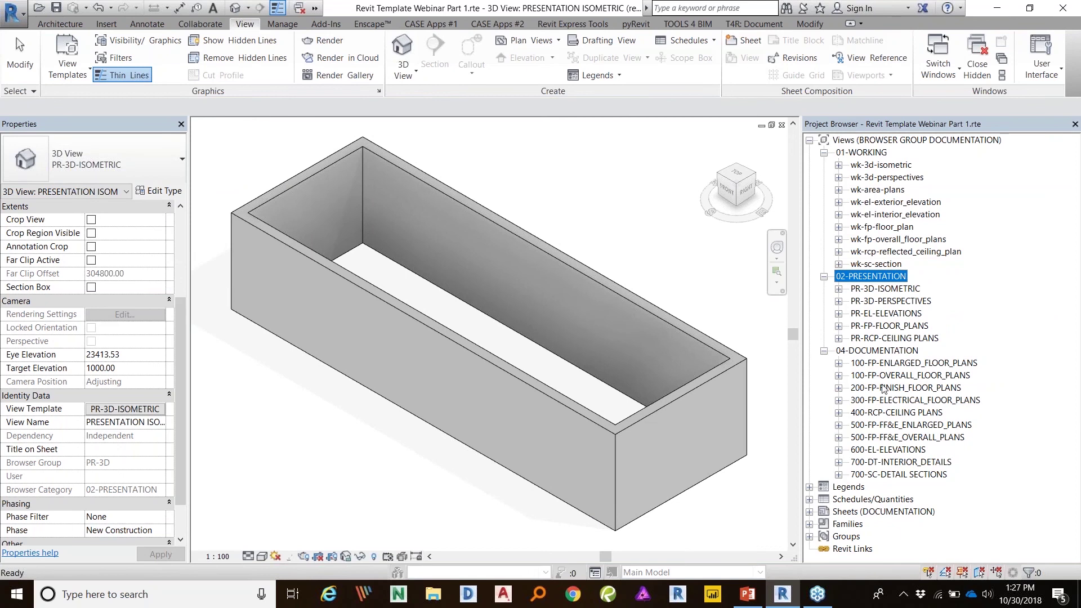
pyautogui.click(839, 389)
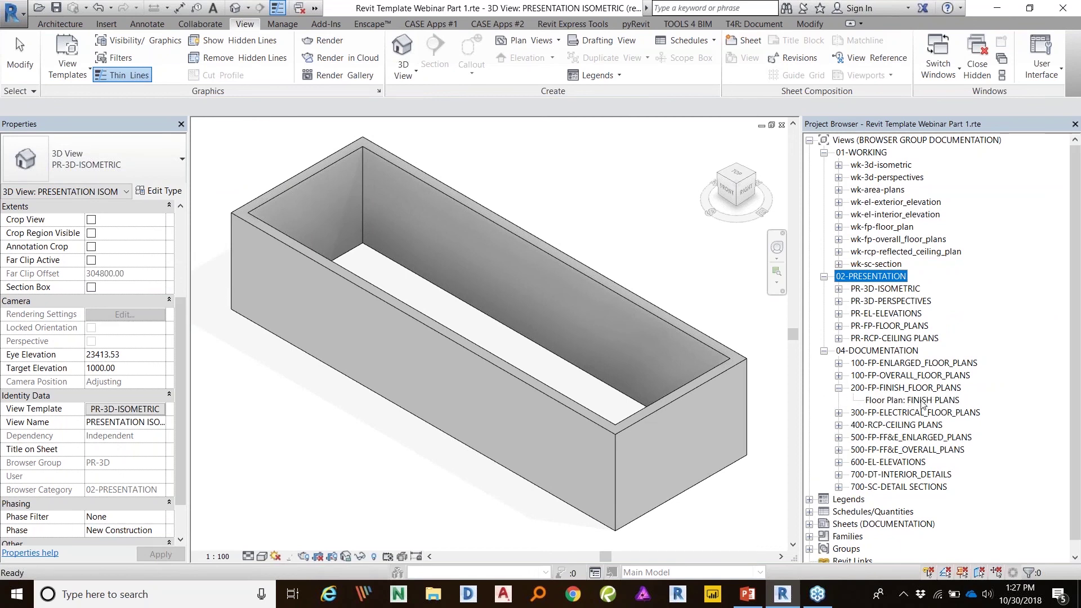
pyautogui.doubleClick(910, 401)
pyautogui.scroll(-2, 566, 290)
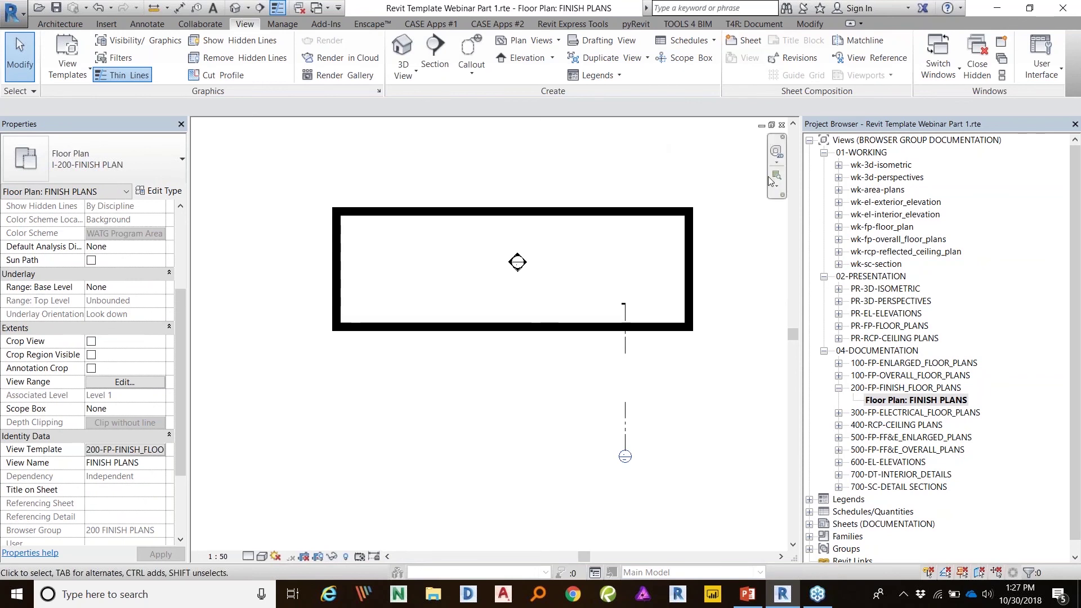
# Step: Create a Level 2 floor plan of type I-200-FINISH PLAN and select it in the browser
pyautogui.click(547, 43)
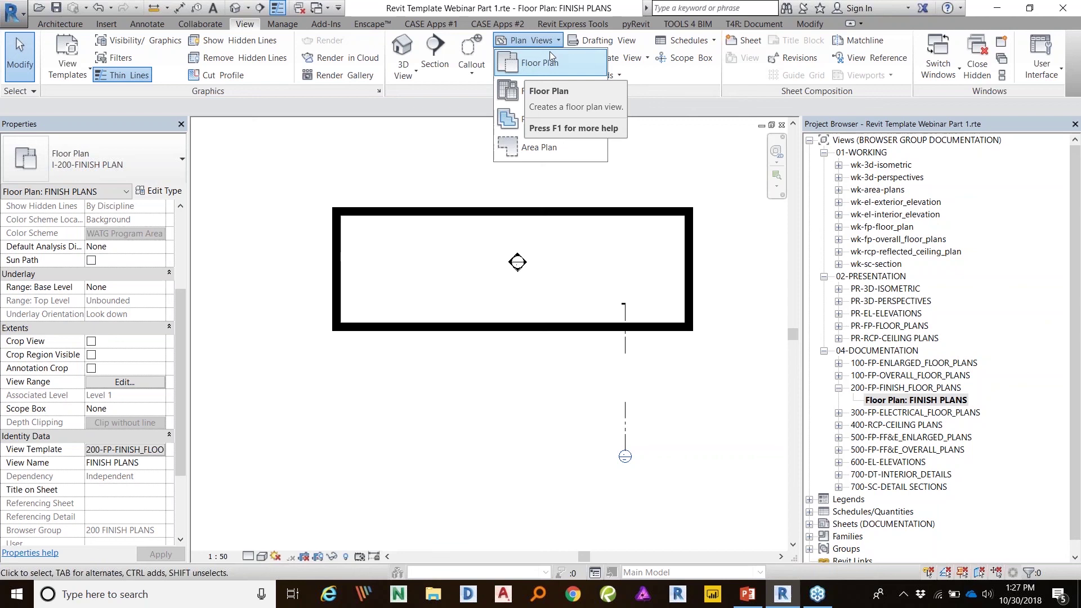
pyautogui.click(552, 62)
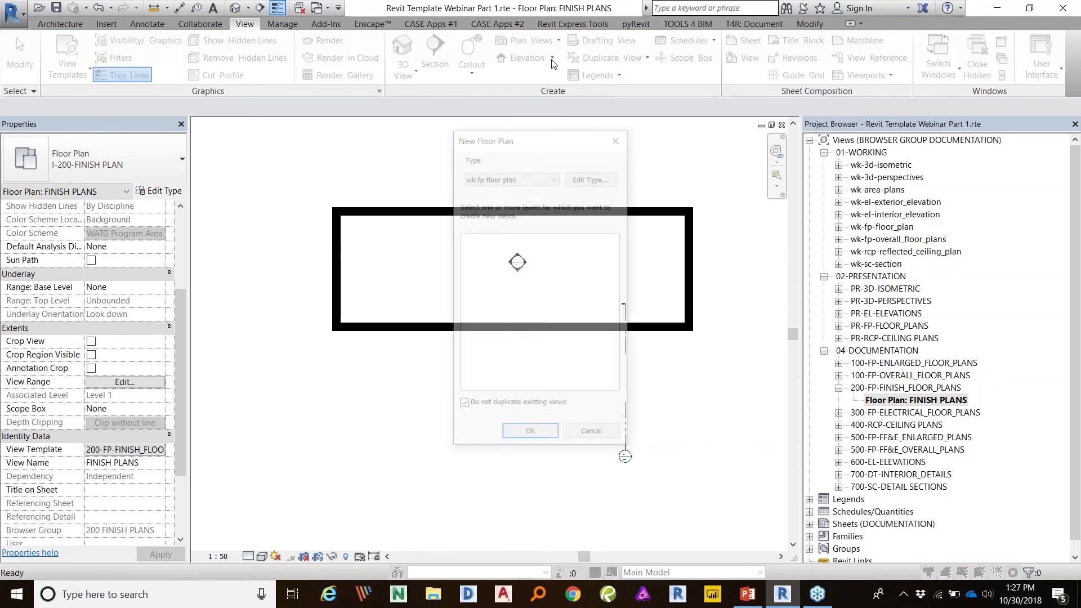
pyautogui.click(552, 177)
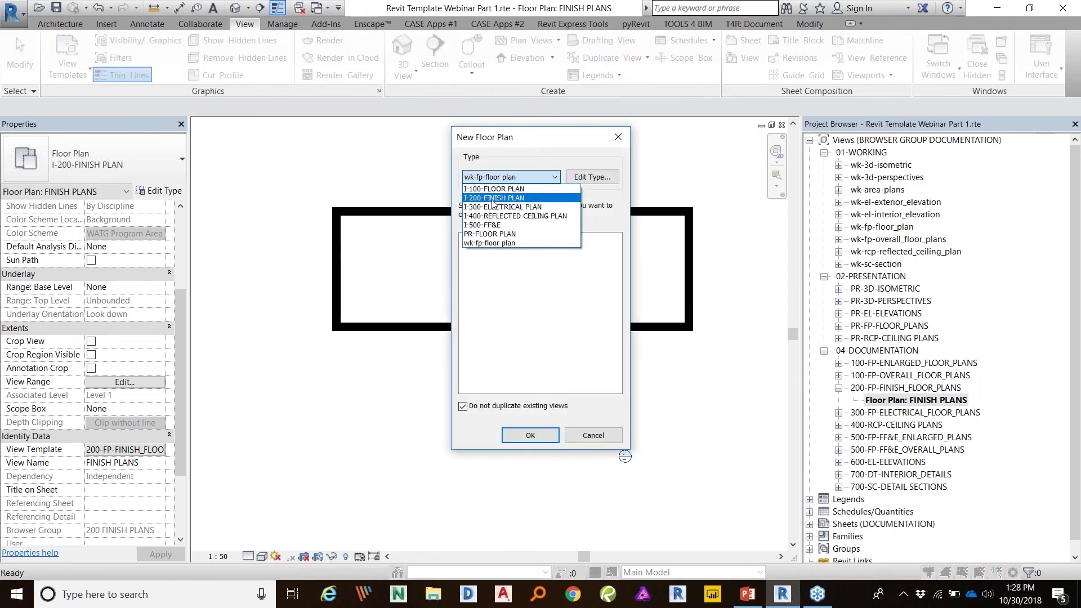
pyautogui.click(493, 198)
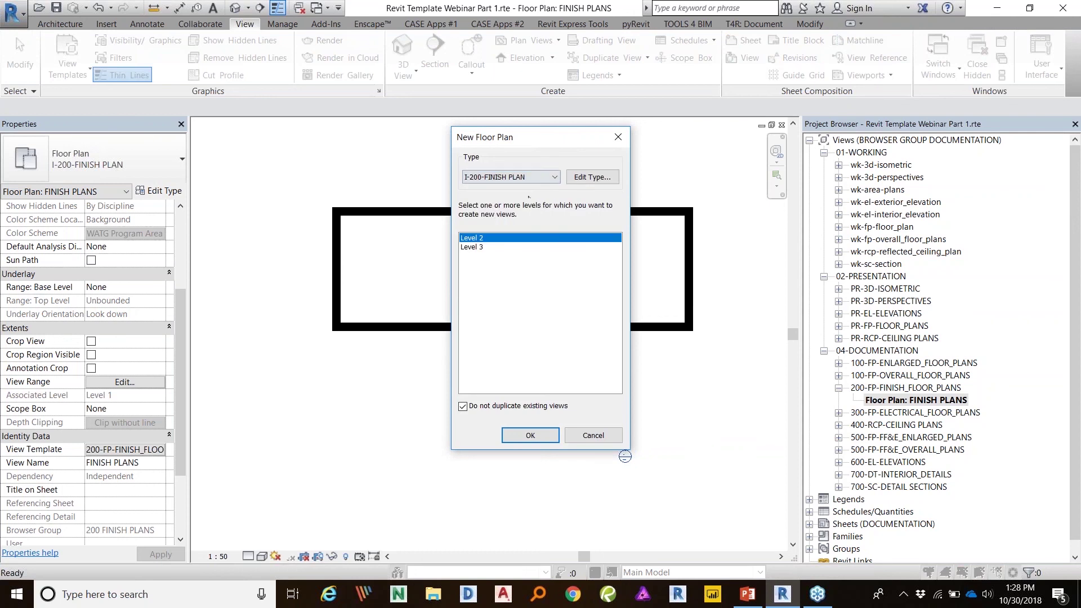
pyautogui.click(528, 436)
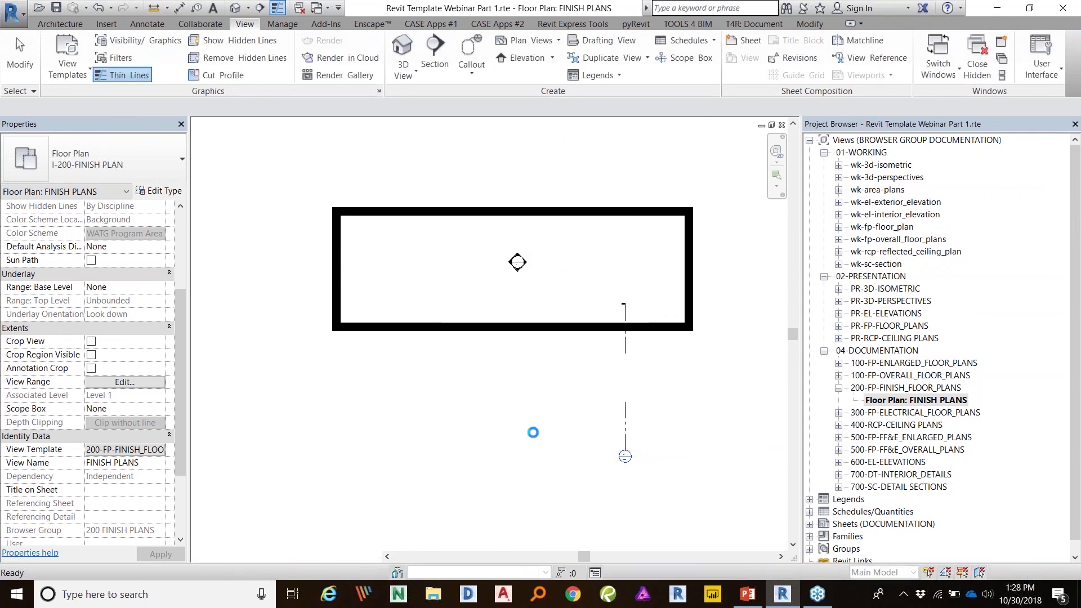
pyautogui.click(901, 413)
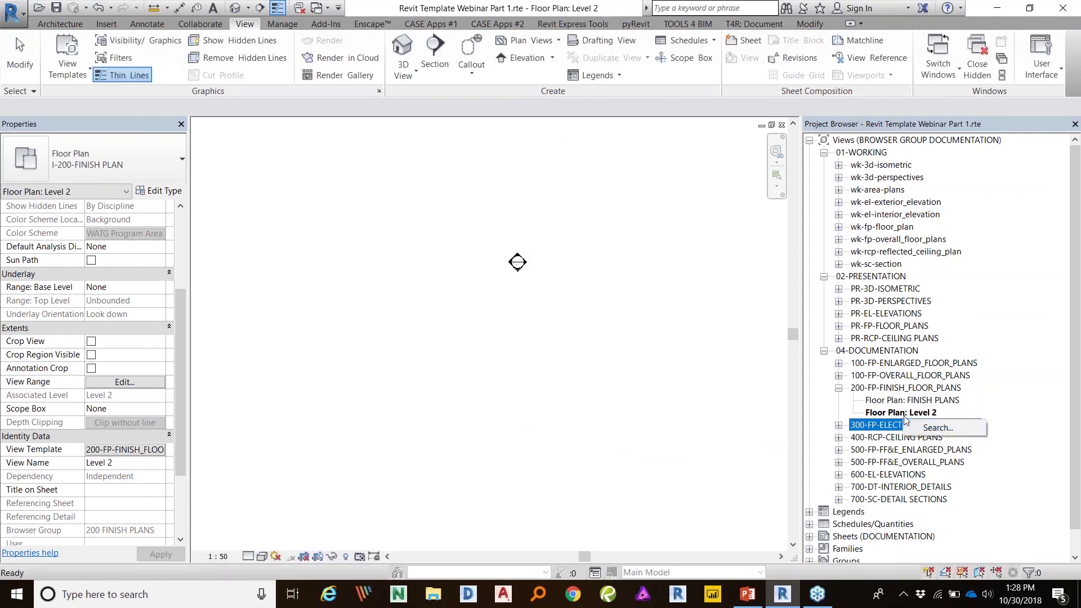
# Step: Rename the Level 2 plan view to FINISH PLAN LEVEL 2, declining to rename the level
pyautogui.rightClick(901, 414)
pyautogui.click(937, 342)
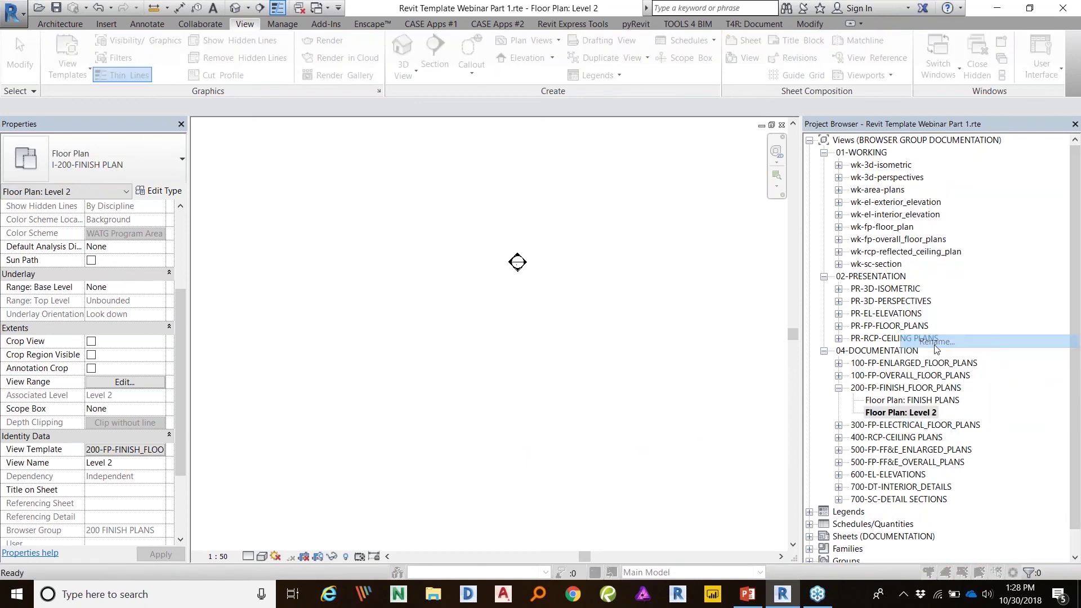
pyautogui.write('FIn')
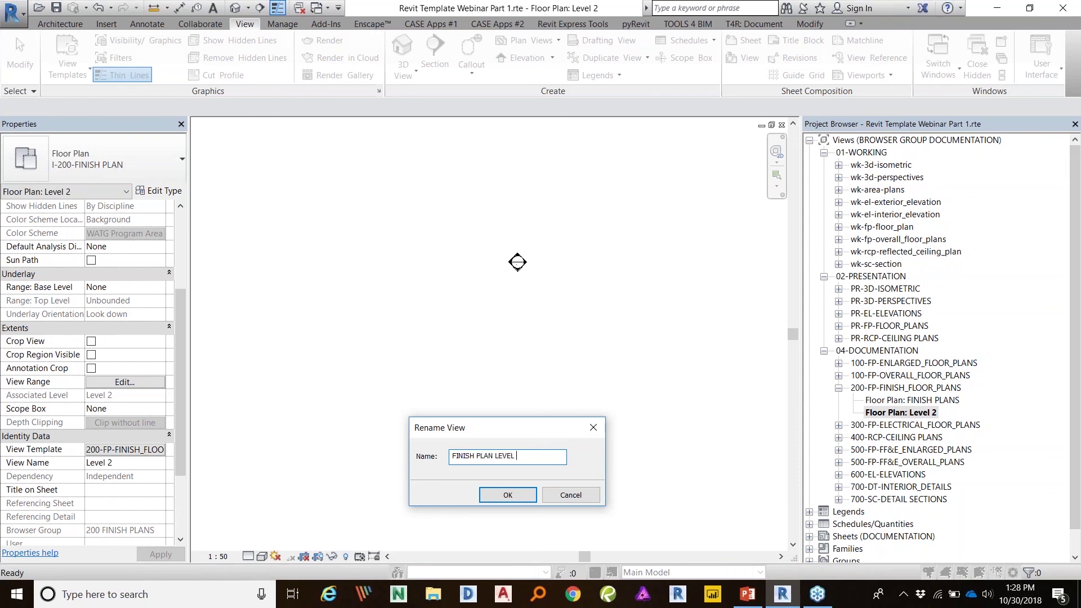
pyautogui.click(508, 495)
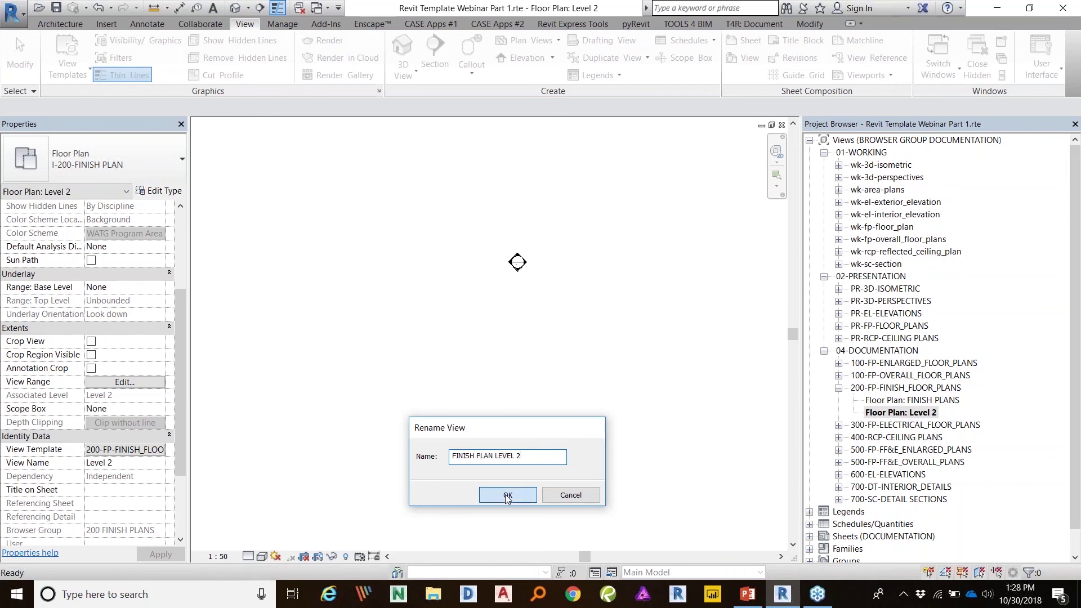
pyautogui.click(626, 307)
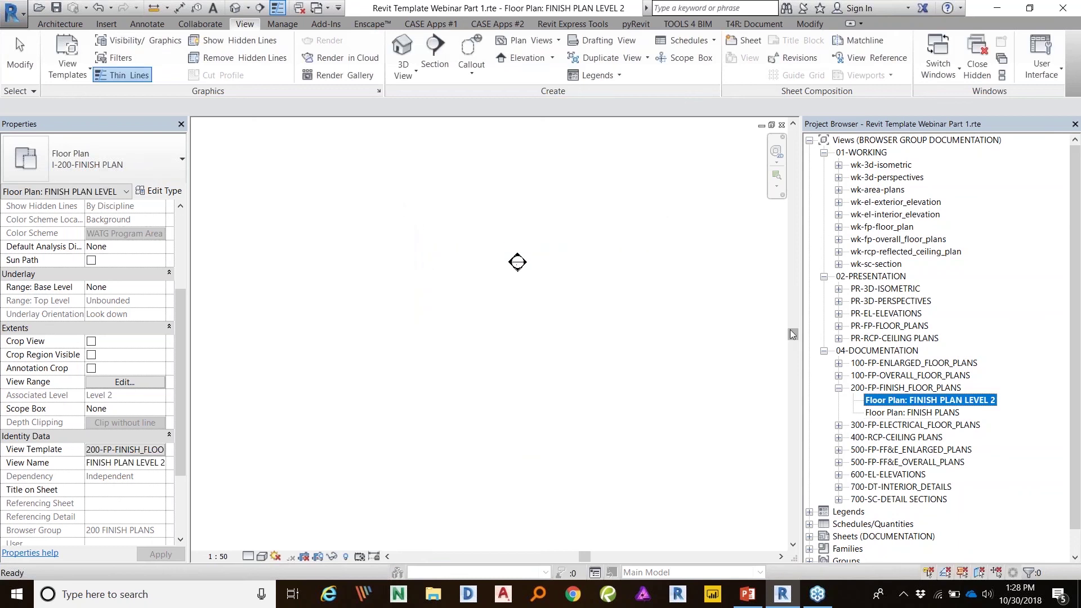
pyautogui.scroll(-1, 901, 369)
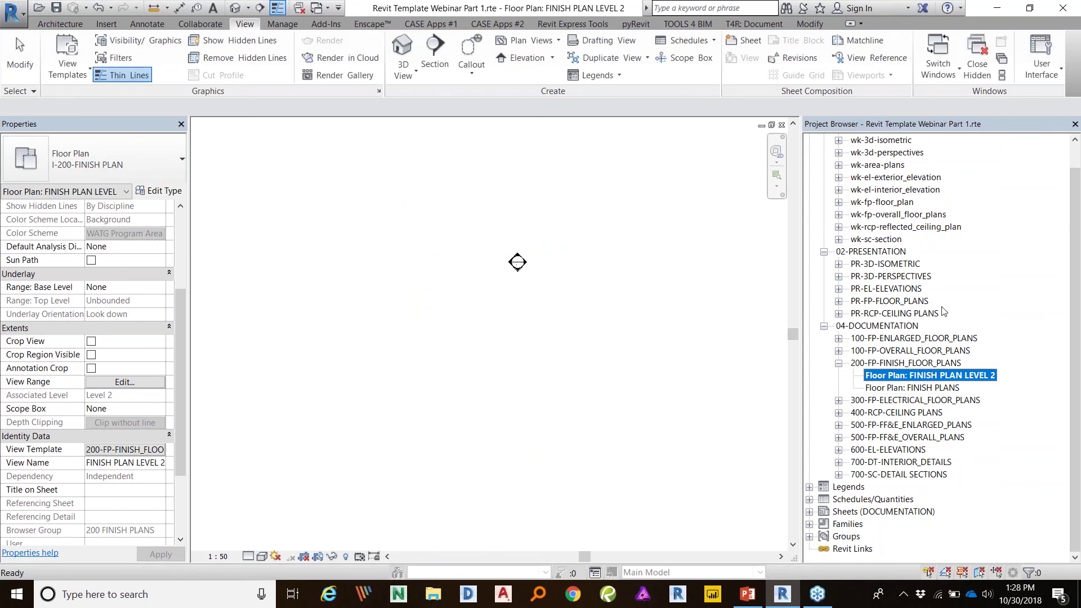
# Step: Collapse 200-FP-FINISH_FLOOR_PLANS, then start a new elevation and cancel it with Esc
pyautogui.click(839, 363)
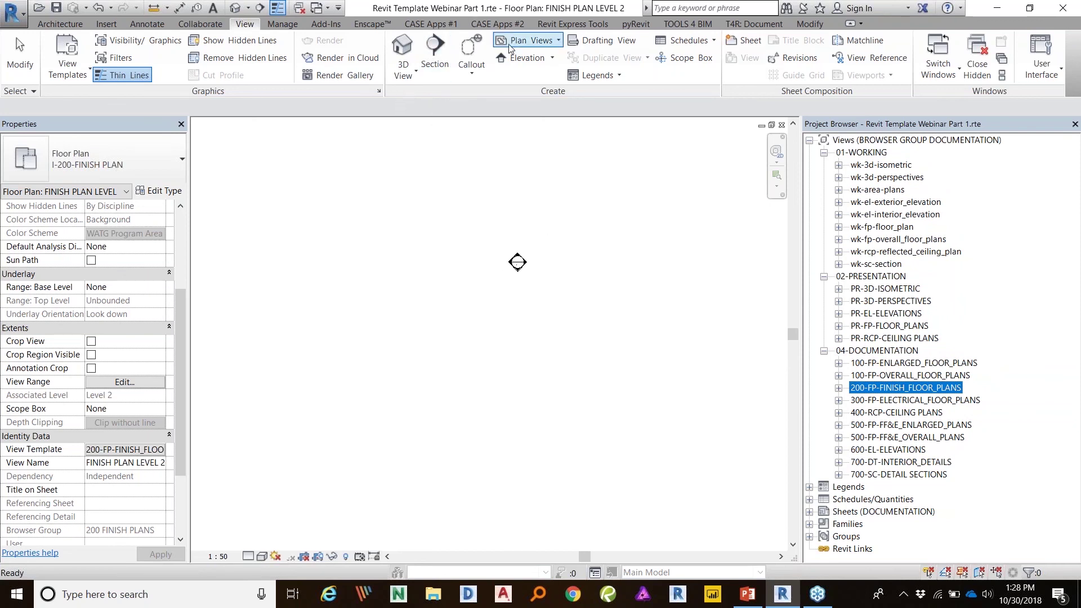
pyautogui.click(551, 58)
pyautogui.click(559, 77)
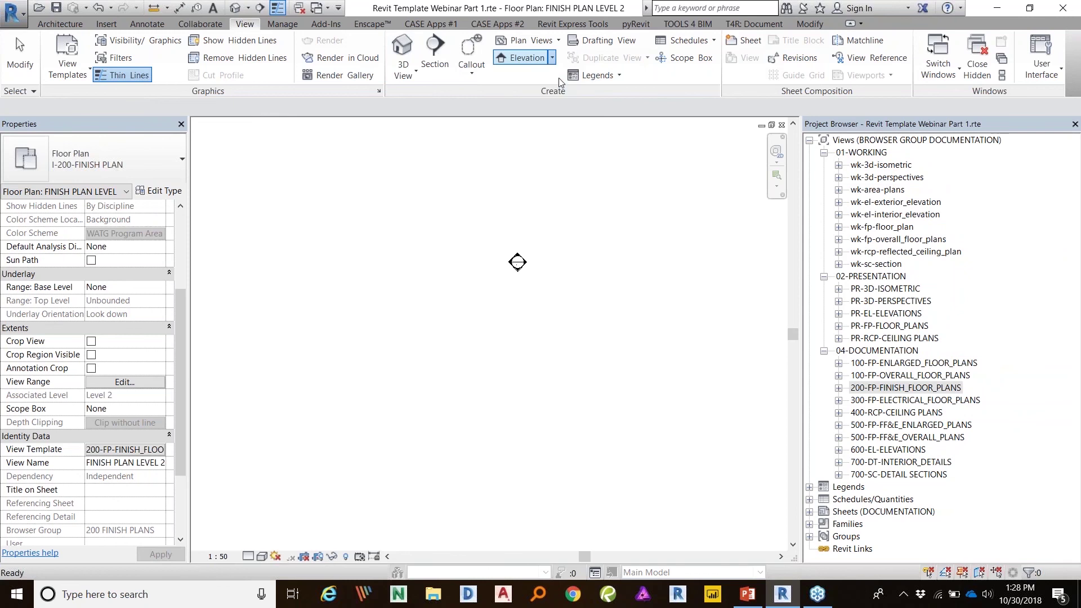
pyautogui.click(169, 178)
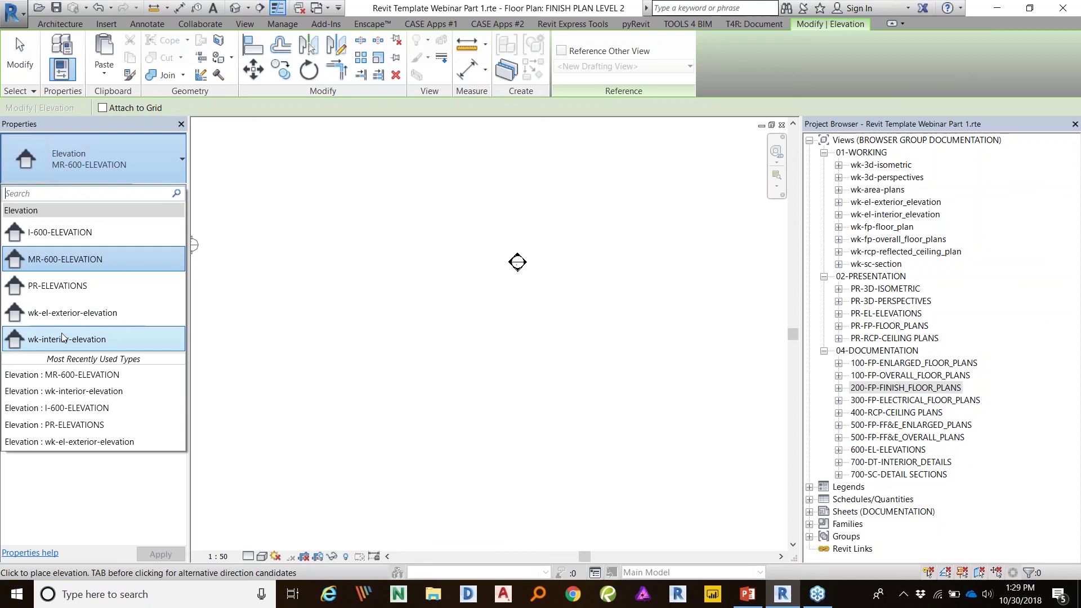
pyautogui.press('Escape')
pyautogui.press('Escape')
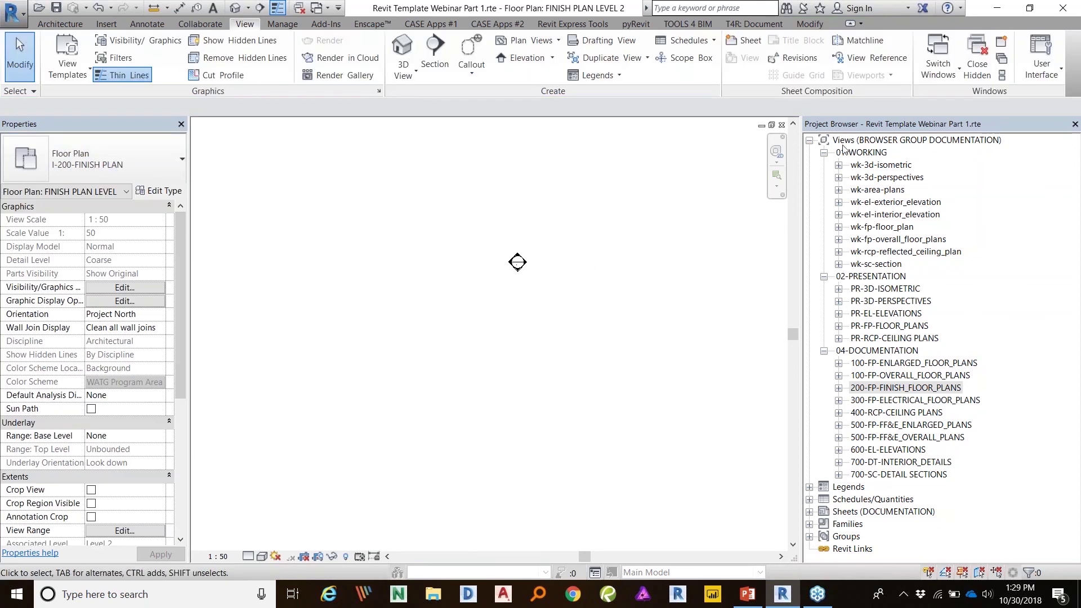
# Step: Collapse the 01-WORKING, 02-PRESENTATION and 04-DOCUMENTATION folders and expand Legends
pyautogui.click(824, 152)
pyautogui.click(823, 165)
pyautogui.click(824, 177)
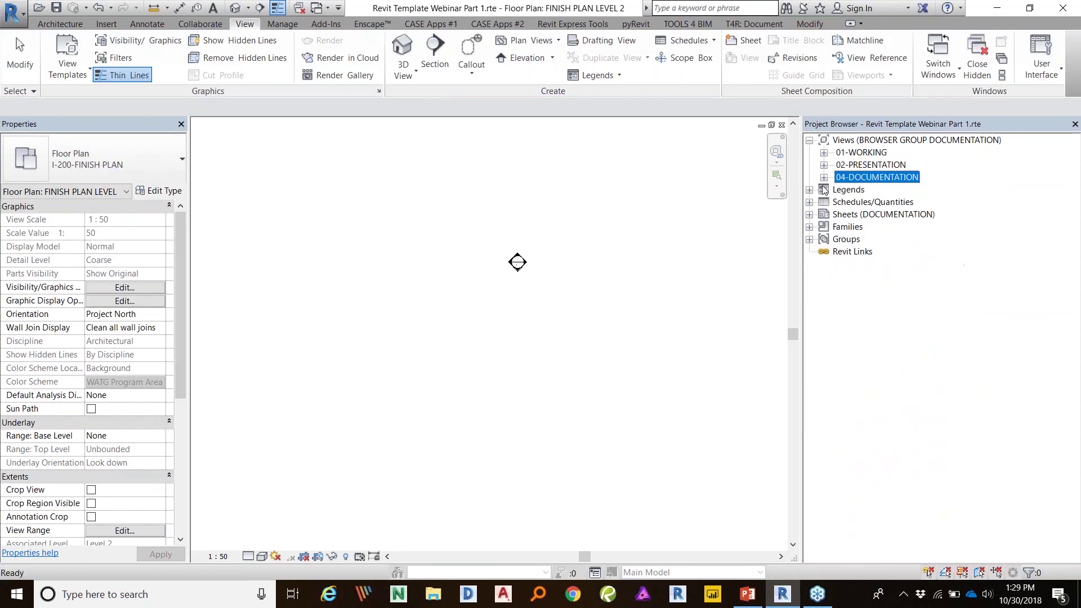
pyautogui.click(809, 189)
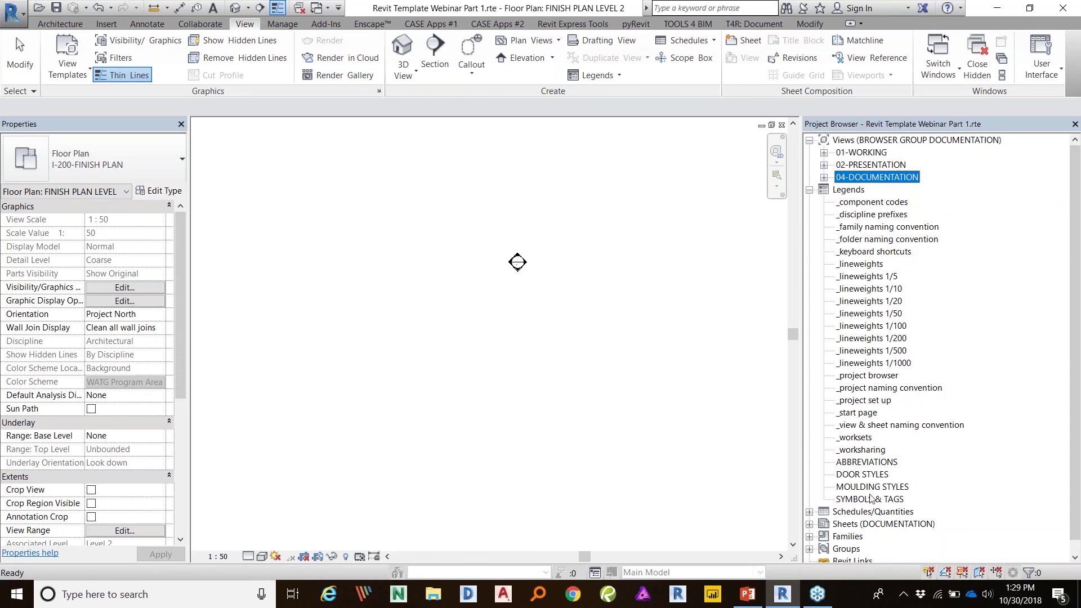
# Step: Open the DOOR STYLES legend and inspect the first door's table annotation and elevation
pyautogui.doubleClick(853, 477)
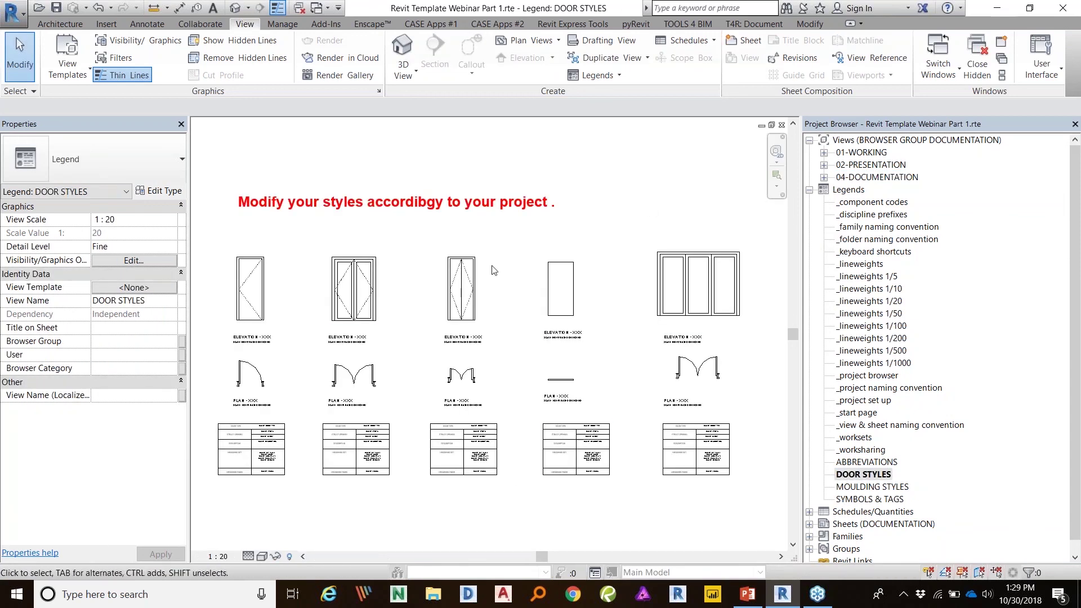
pyautogui.moveTo(483, 275); pyautogui.dragTo(582, 196, button='middle')
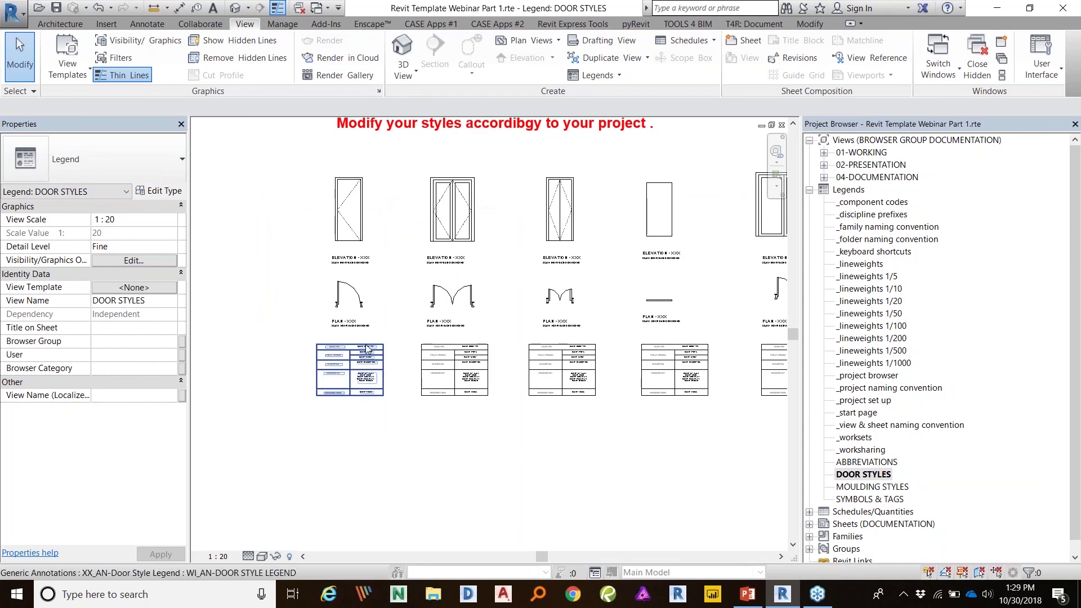
pyautogui.click(369, 349)
pyautogui.scroll(4, 385, 271)
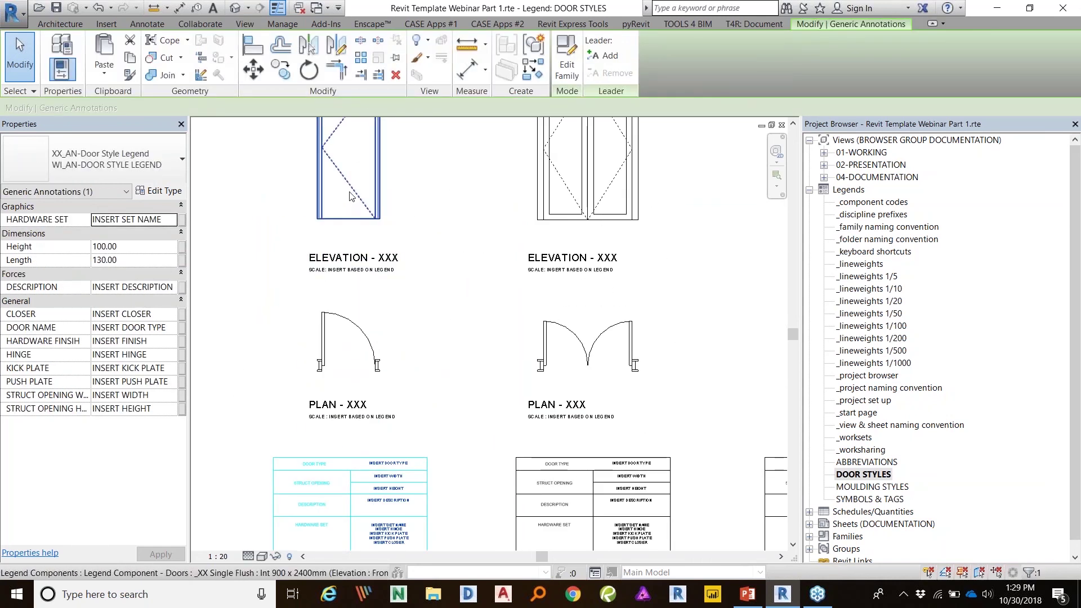
pyautogui.click(395, 181)
pyautogui.moveTo(427, 225); pyautogui.dragTo(441, 356, button='middle')
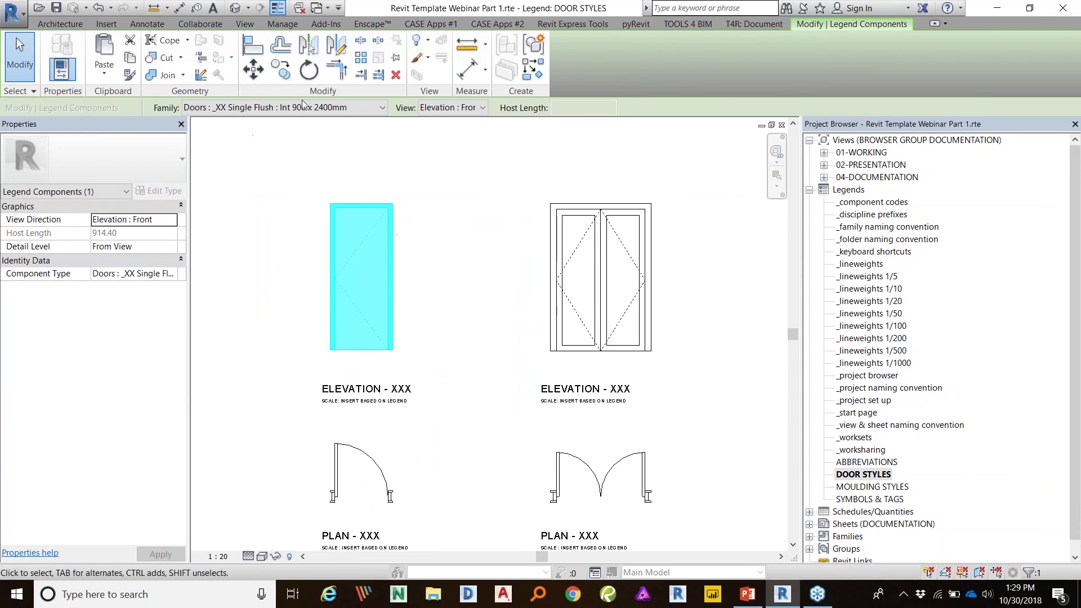
# Step: Deselect the door elevation and pan across to the fifth door style
pyautogui.click(149, 25)
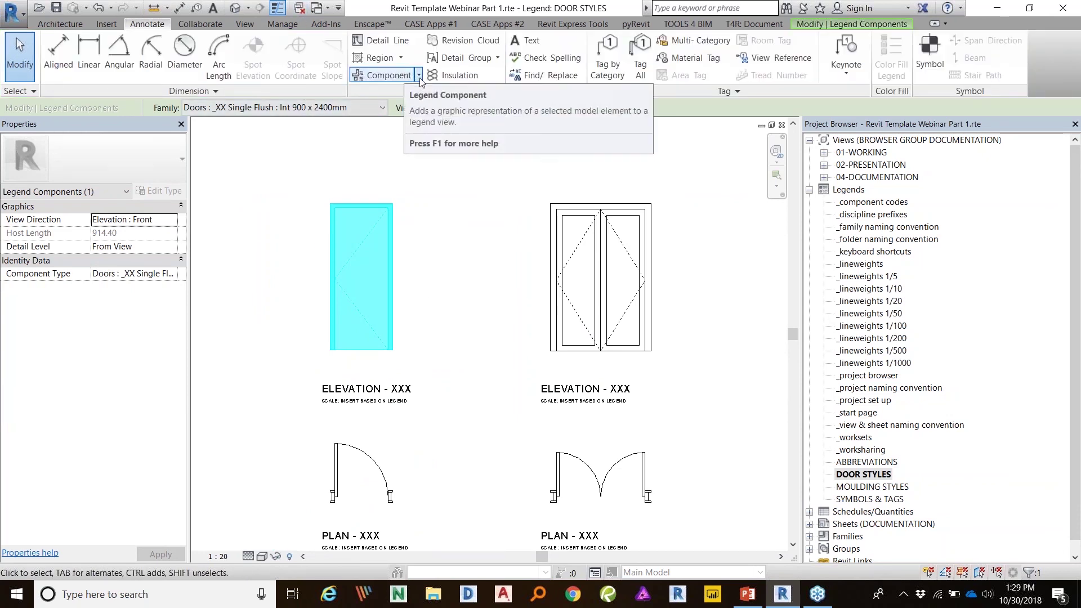
pyautogui.click(419, 225)
pyautogui.scroll(-3, 410, 234)
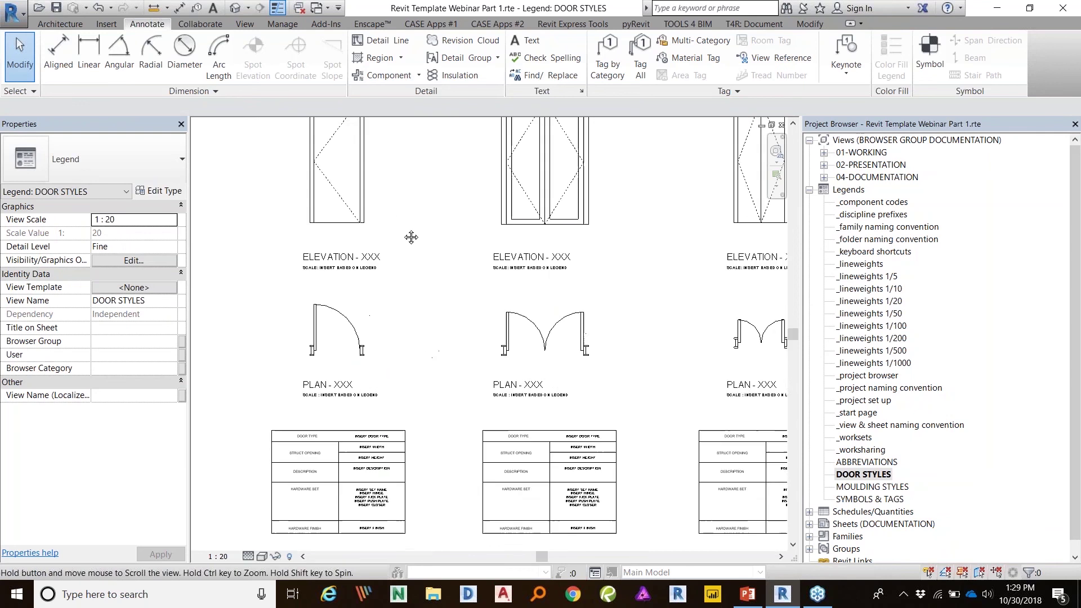
pyautogui.moveTo(780, 225); pyautogui.dragTo(632, 216, button='middle')
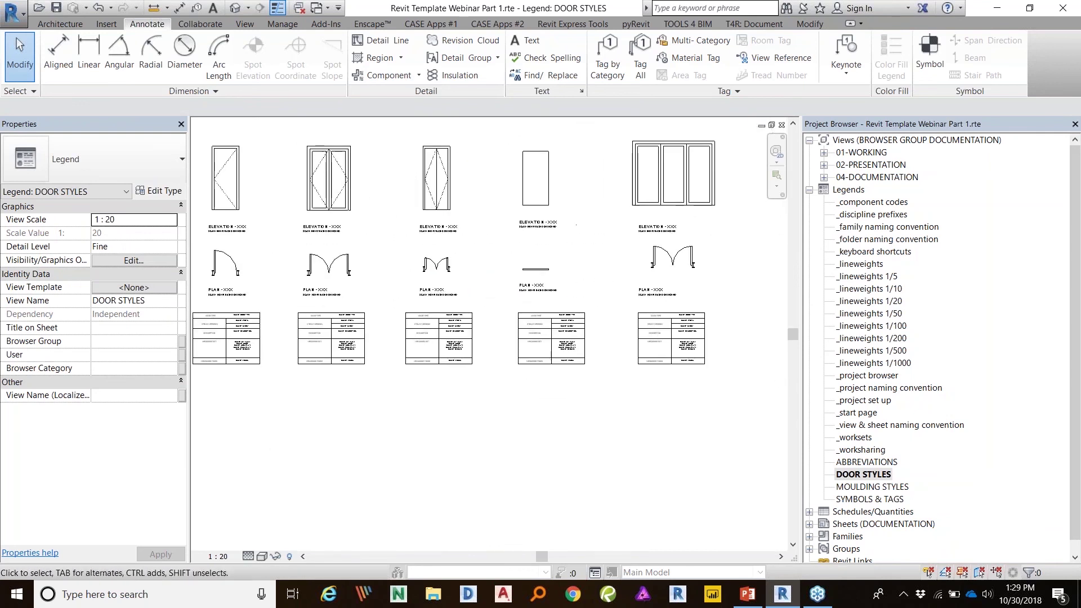
pyautogui.scroll(6, 357, 309)
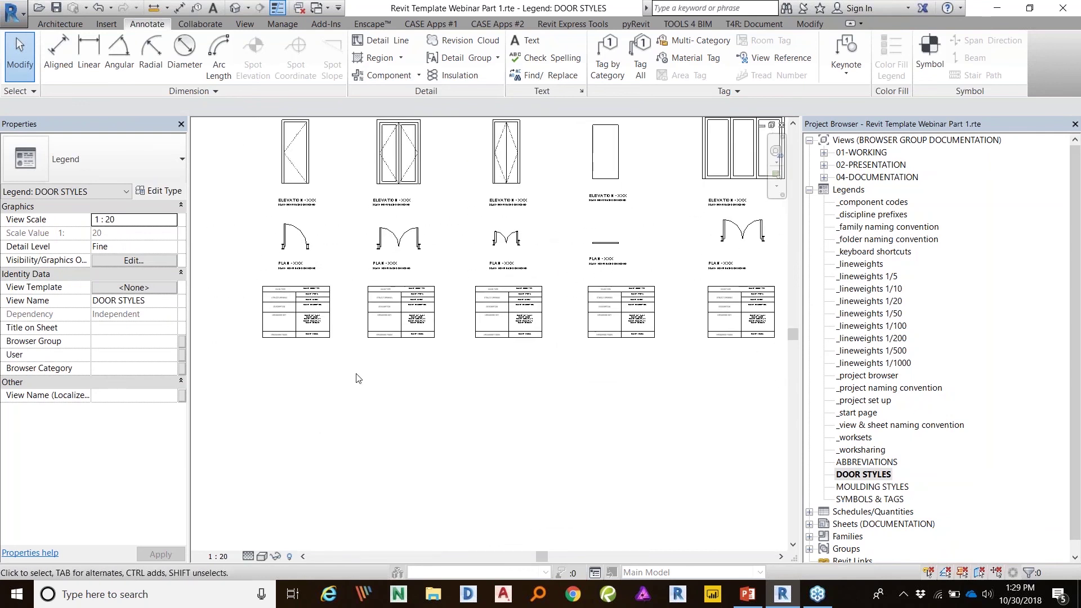
pyautogui.scroll(3, 448, 242)
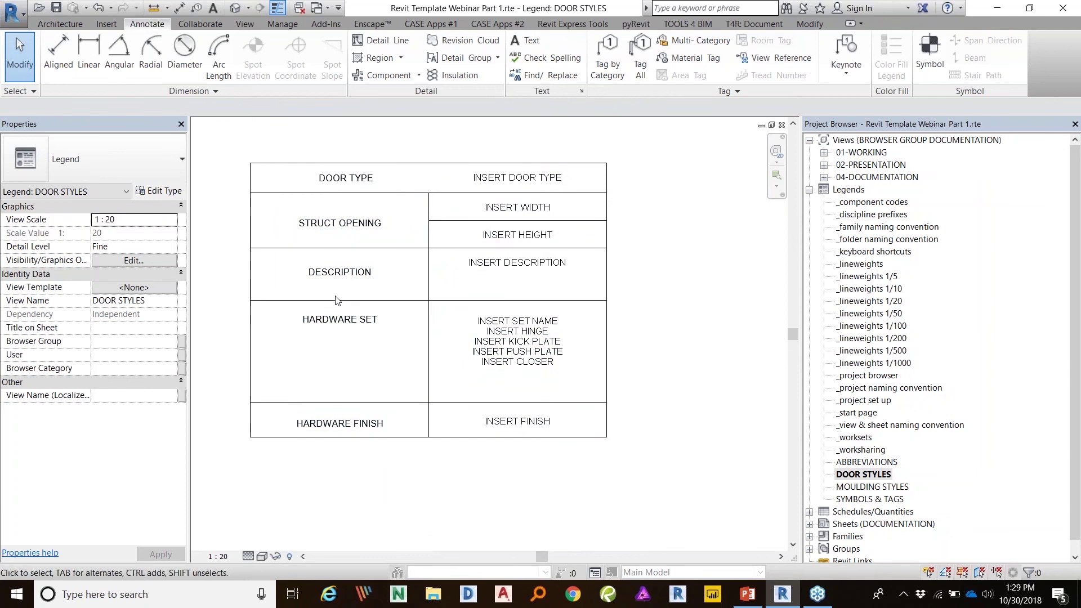
# Step: Open the INSERT DOOR TYPE label, leave its text unchanged, then view the red note above the doors
pyautogui.click(525, 179)
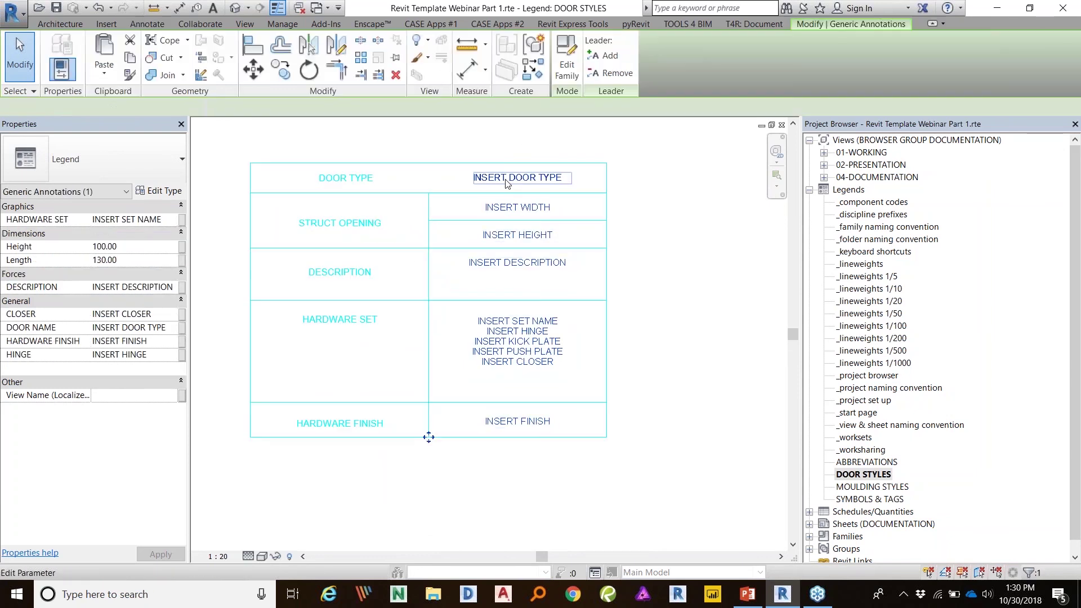
pyautogui.click(526, 179)
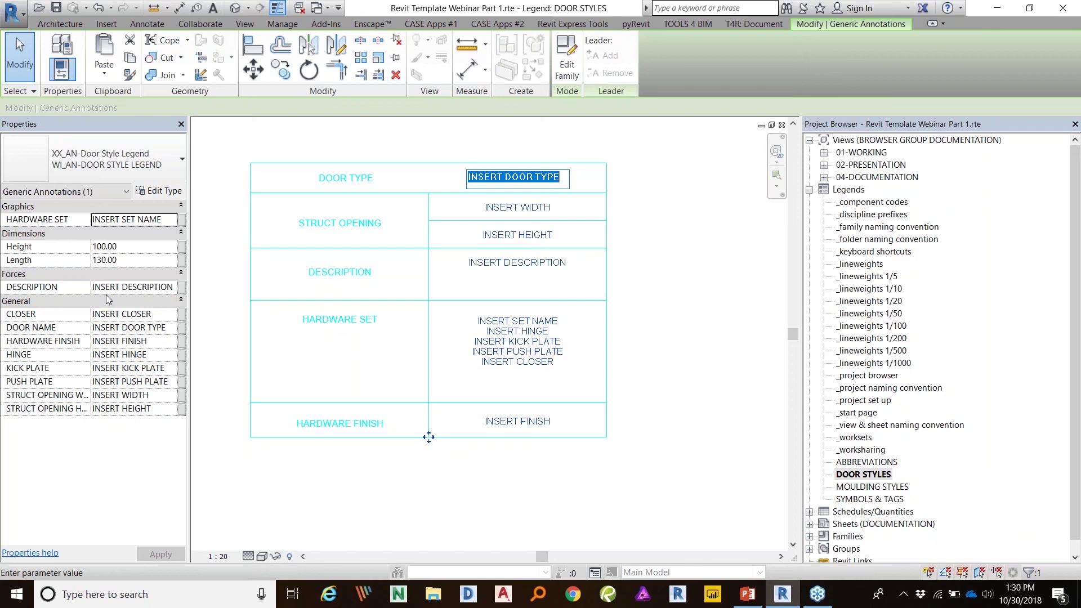
pyautogui.click(235, 293)
pyautogui.click(235, 290)
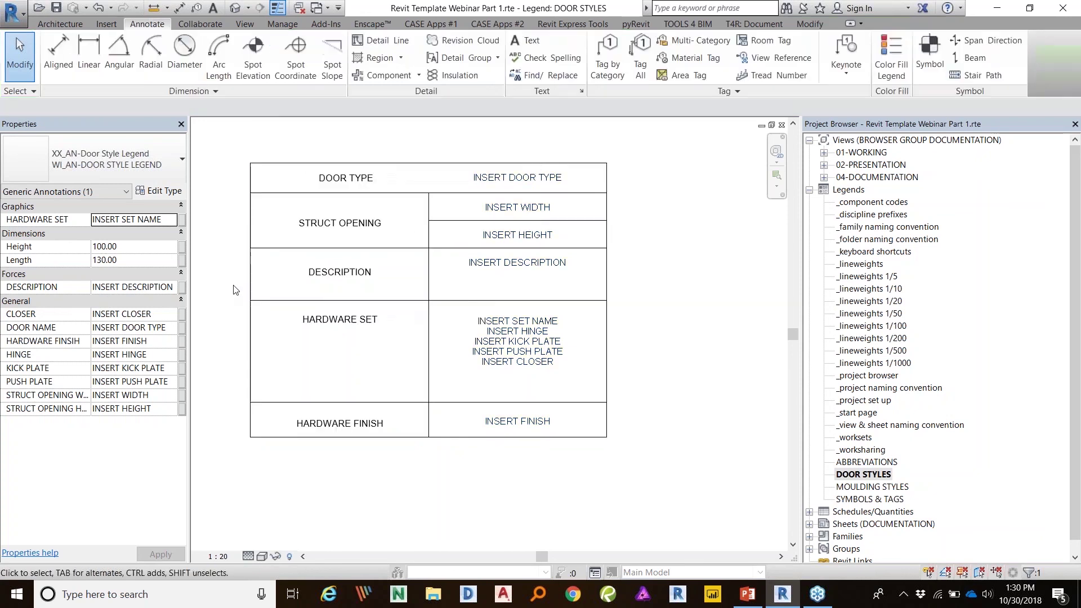
pyautogui.scroll(-3, 235, 290)
pyautogui.scroll(-4, 410, 256)
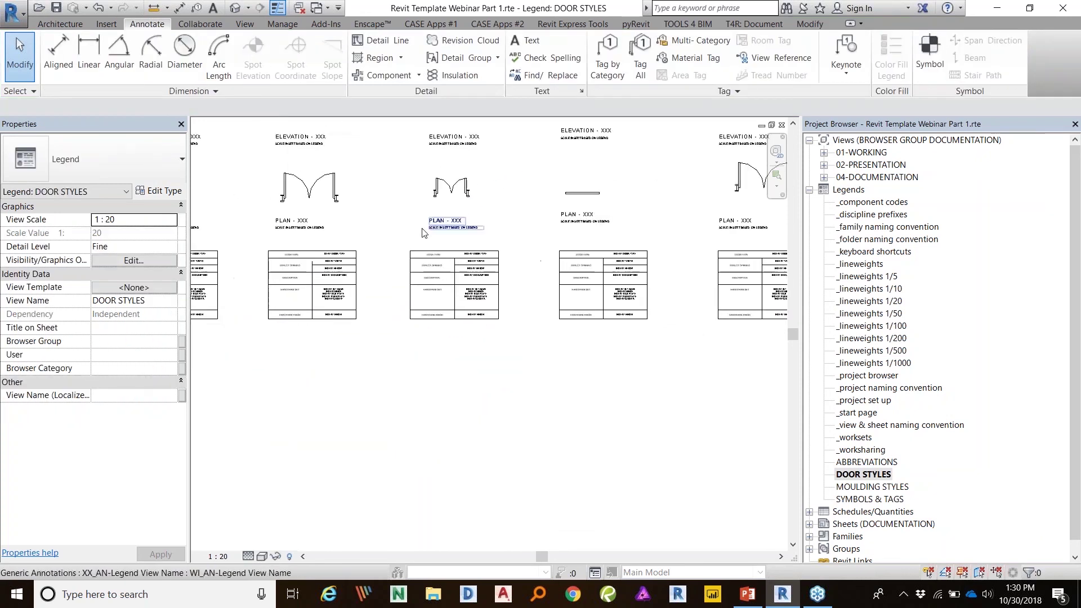
pyautogui.moveTo(697, 227); pyautogui.dragTo(657, 297, button='middle')
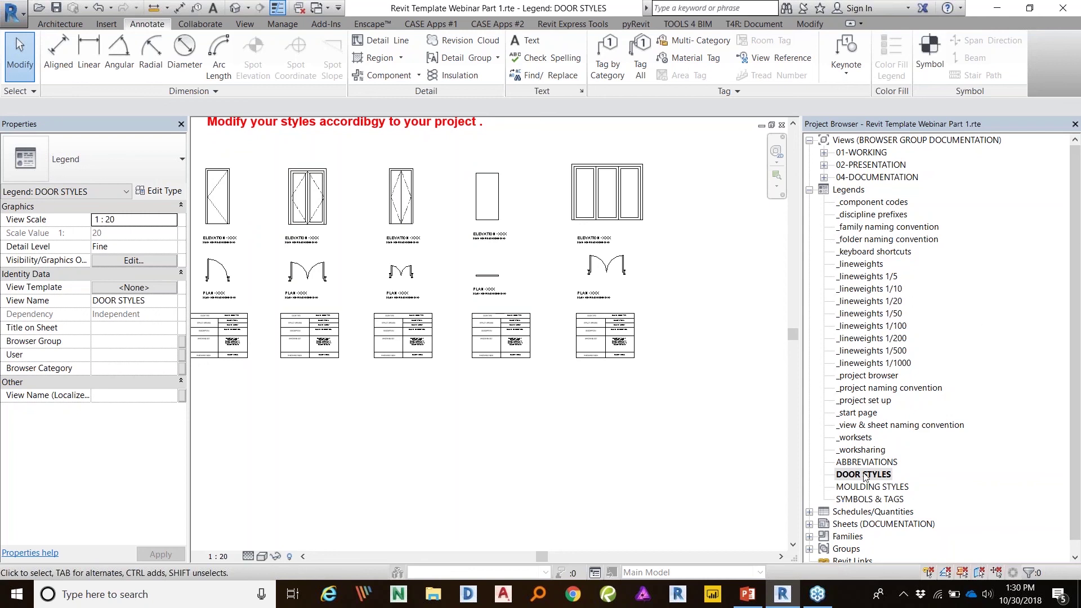
# Step: Review the _view & sheet naming convention legend, then open _lineweights 1/50 with Thin Lines off
pyautogui.doubleClick(896, 426)
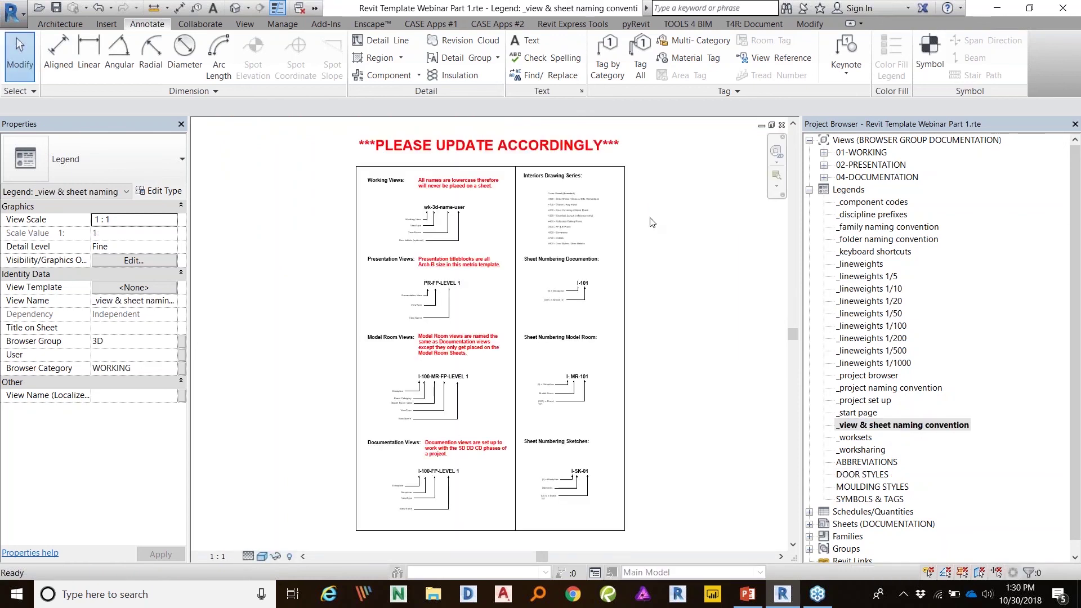
pyautogui.scroll(4, 506, 170)
pyautogui.moveTo(507, 171); pyautogui.dragTo(499, 277, button='middle')
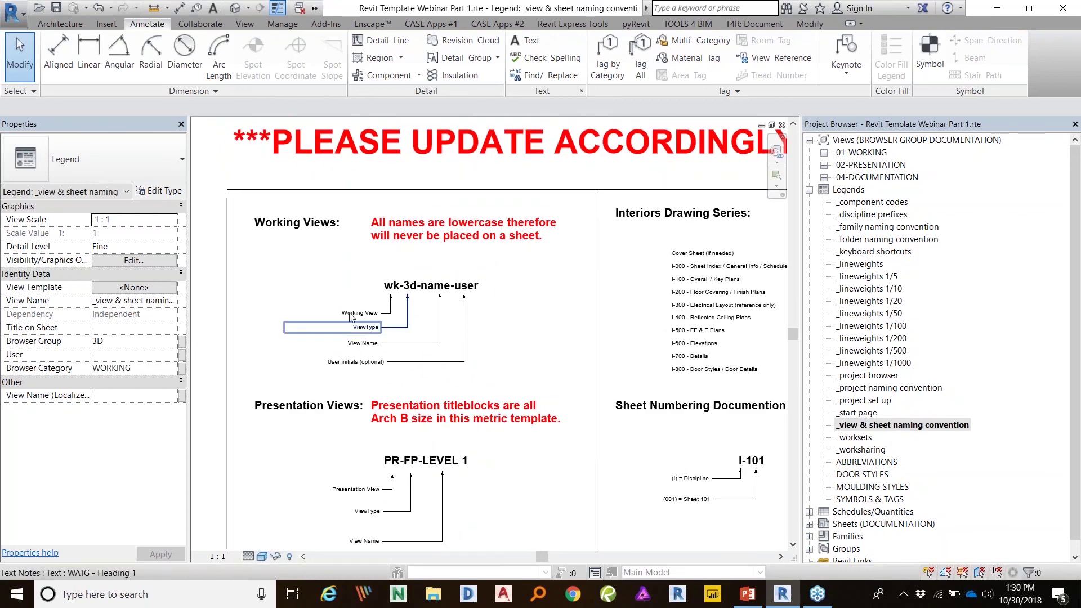
pyautogui.scroll(-2, 508, 207)
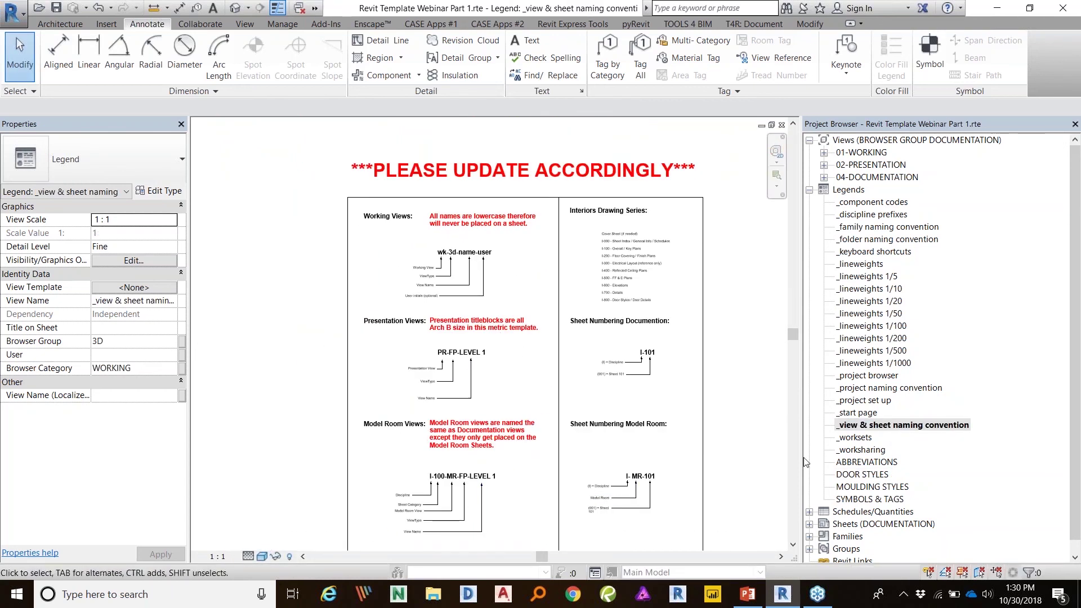
pyautogui.doubleClick(869, 314)
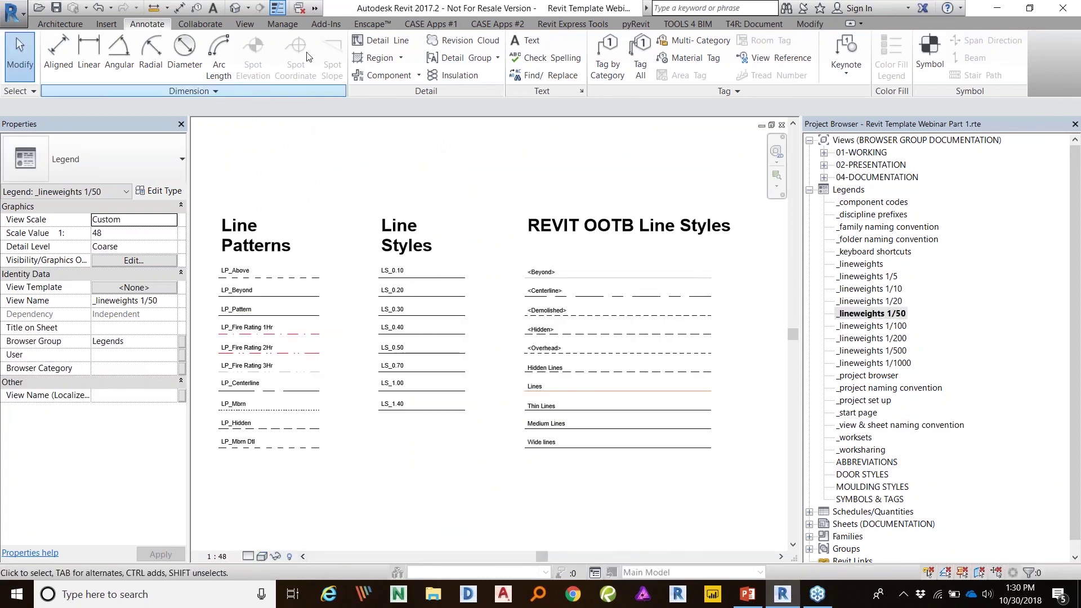
pyautogui.click(277, 8)
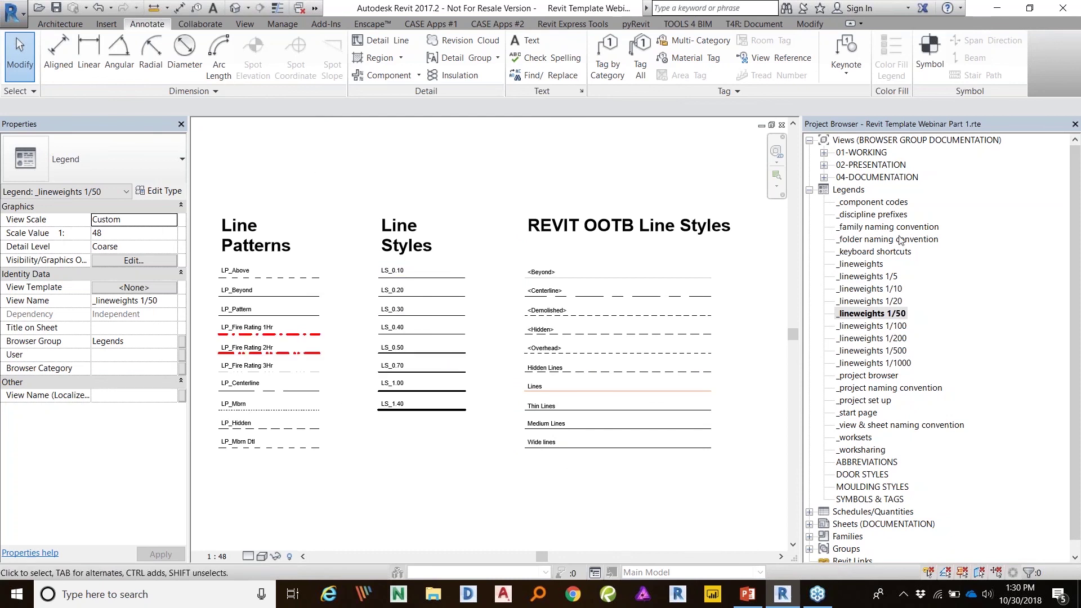
# Step: Open the _keyboard shortcuts legend, fit its table in view, and select _component codes
pyautogui.doubleClick(875, 252)
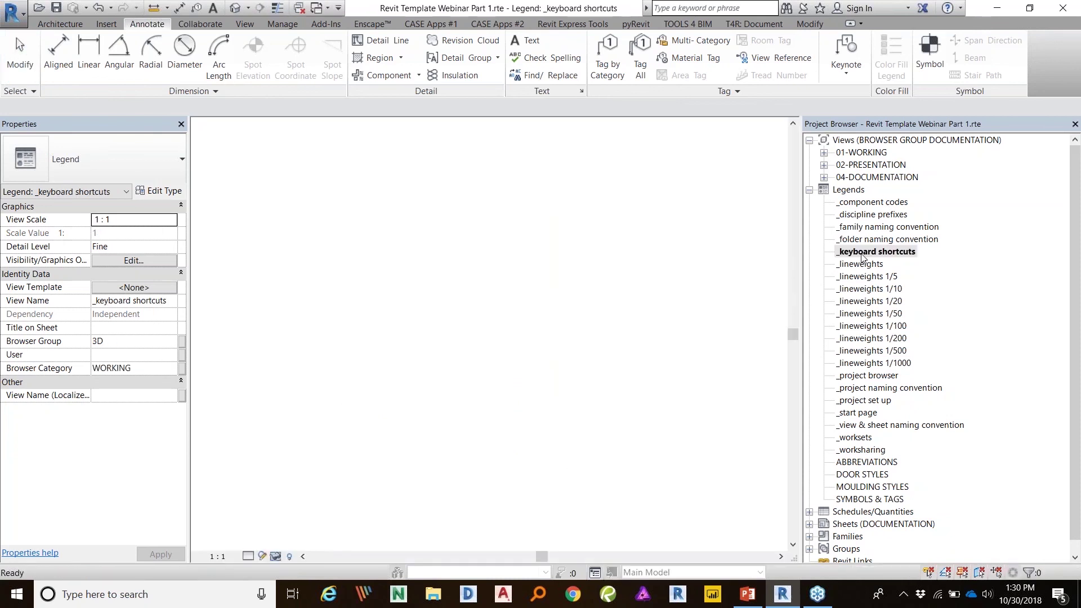
pyautogui.scroll(-1, 725, 342)
pyautogui.moveTo(725, 341); pyautogui.dragTo(578, 292, button='middle')
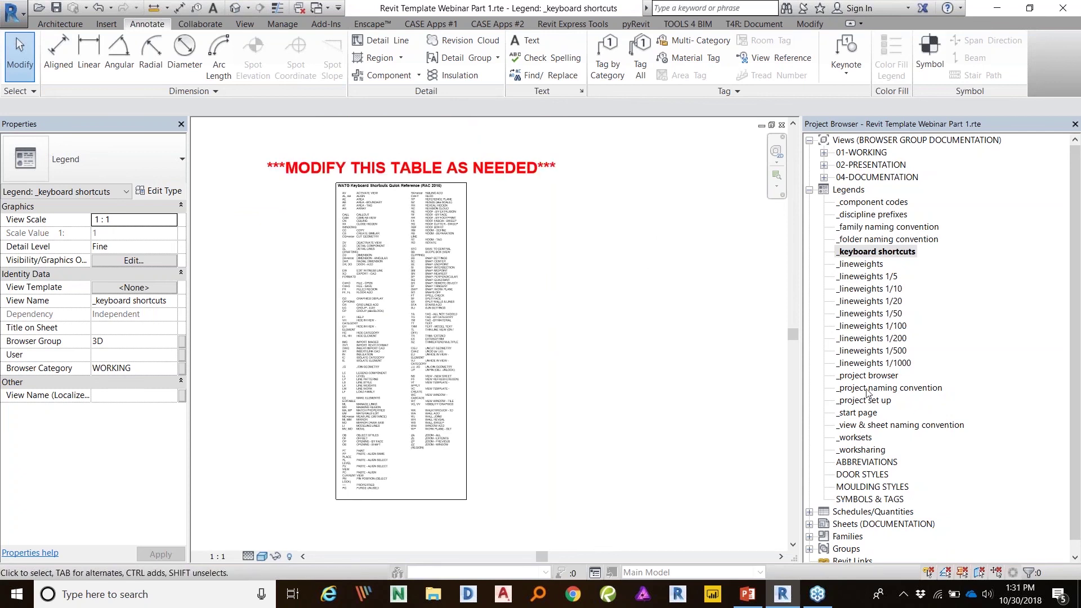
pyautogui.click(879, 206)
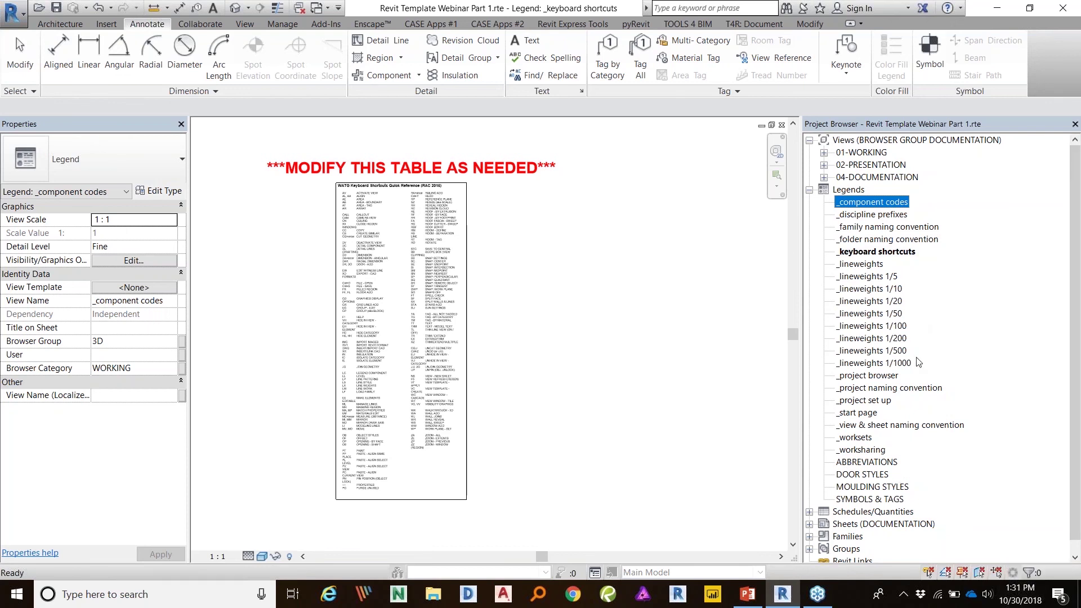
pyautogui.scroll(-1, 918, 362)
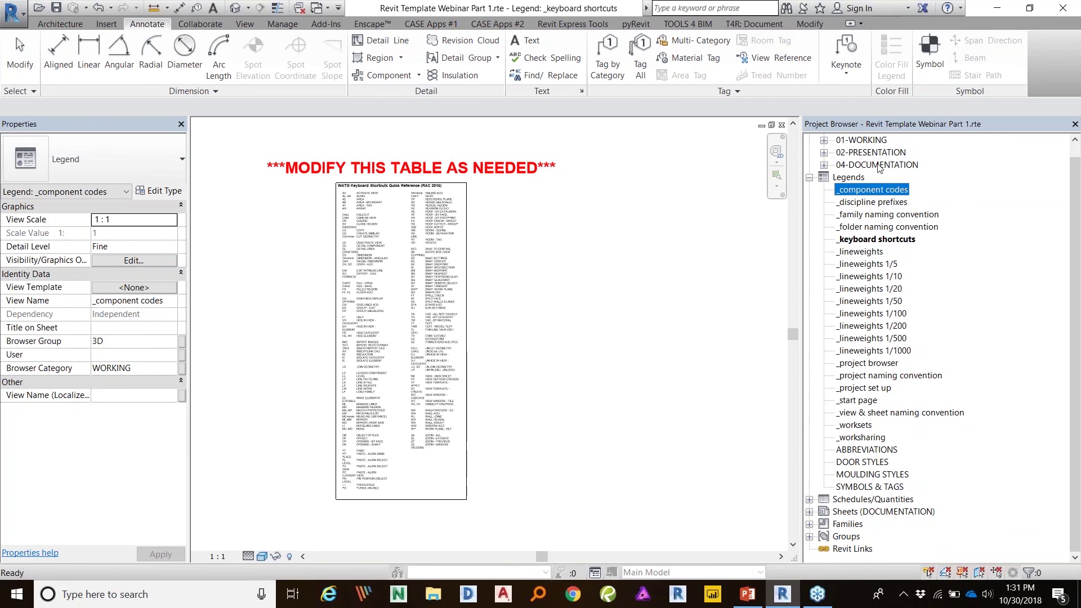
# Step: Expand Sheets (DOCUMENTATION) and briefly open and close the 05-SKETCHES group
pyautogui.click(810, 512)
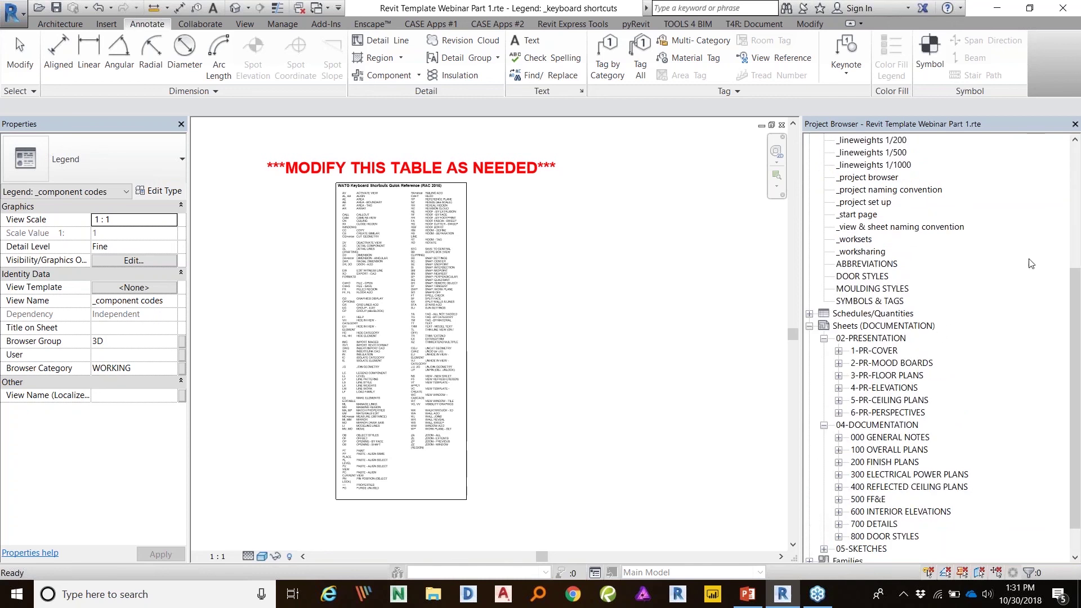
pyautogui.scroll(-1, 937, 402)
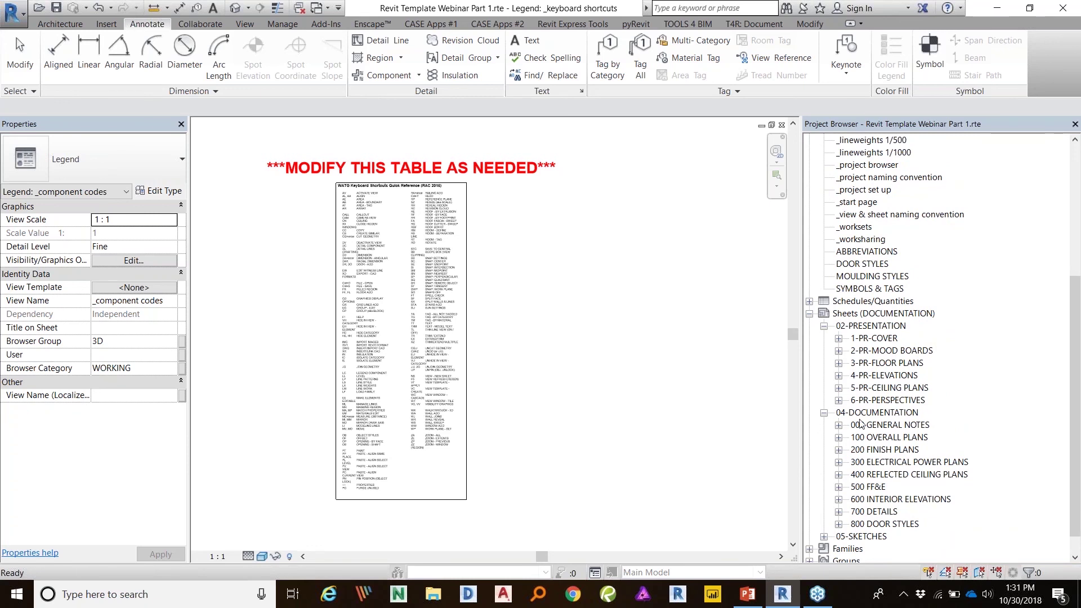
pyautogui.click(823, 536)
pyautogui.scroll(-3, 913, 393)
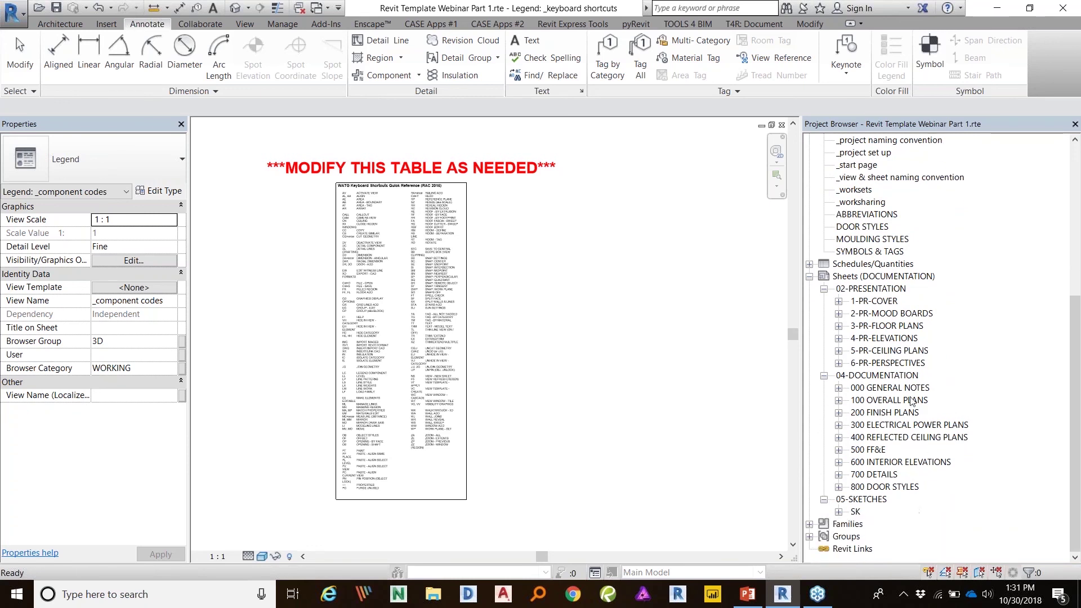
pyautogui.click(824, 499)
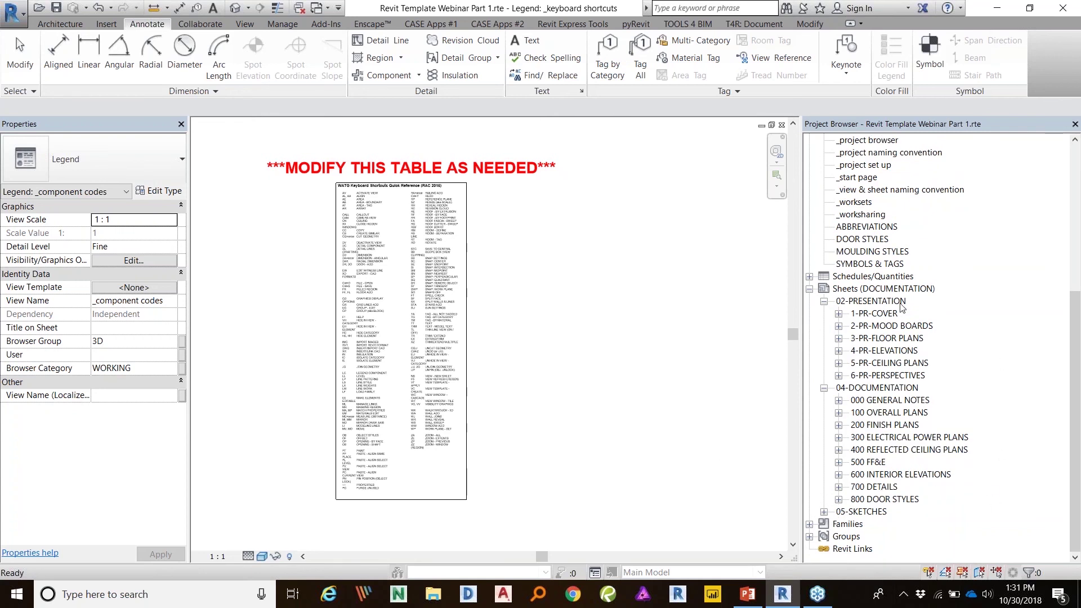
# Step: Toggle 1-PR-COVER open and closed, then expand 100 OVERALL PLANS to reveal sheet I-100
pyautogui.click(838, 314)
pyautogui.click(839, 314)
pyautogui.click(838, 314)
pyautogui.click(839, 313)
pyautogui.click(838, 413)
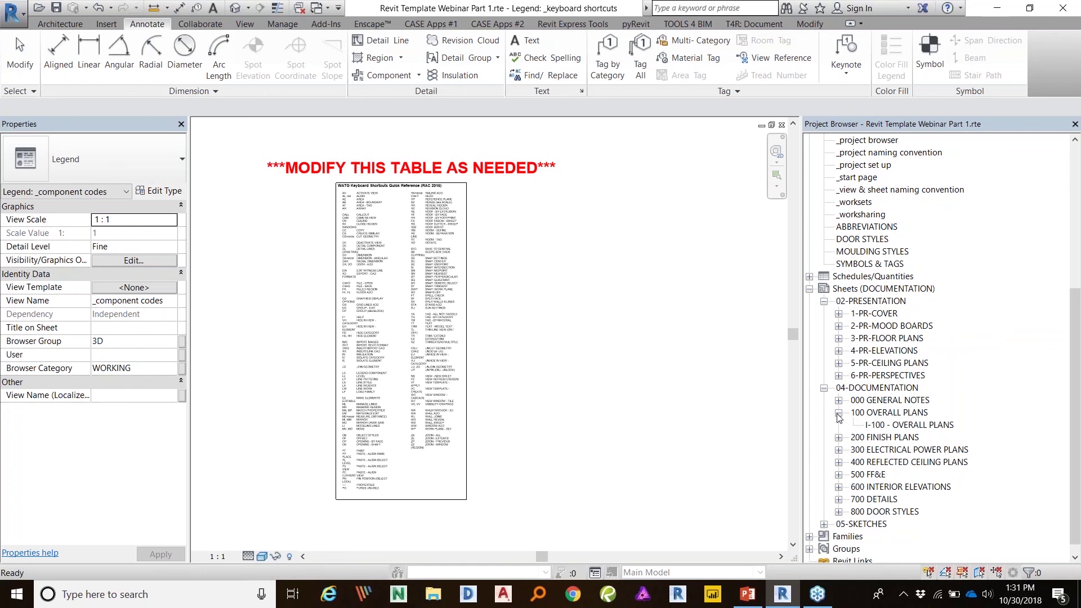
# Step: Open sheet I-100 - OVERALL PLANS and choose Floor Plan: ENLARGED PLANS to add to it
pyautogui.doubleClick(896, 426)
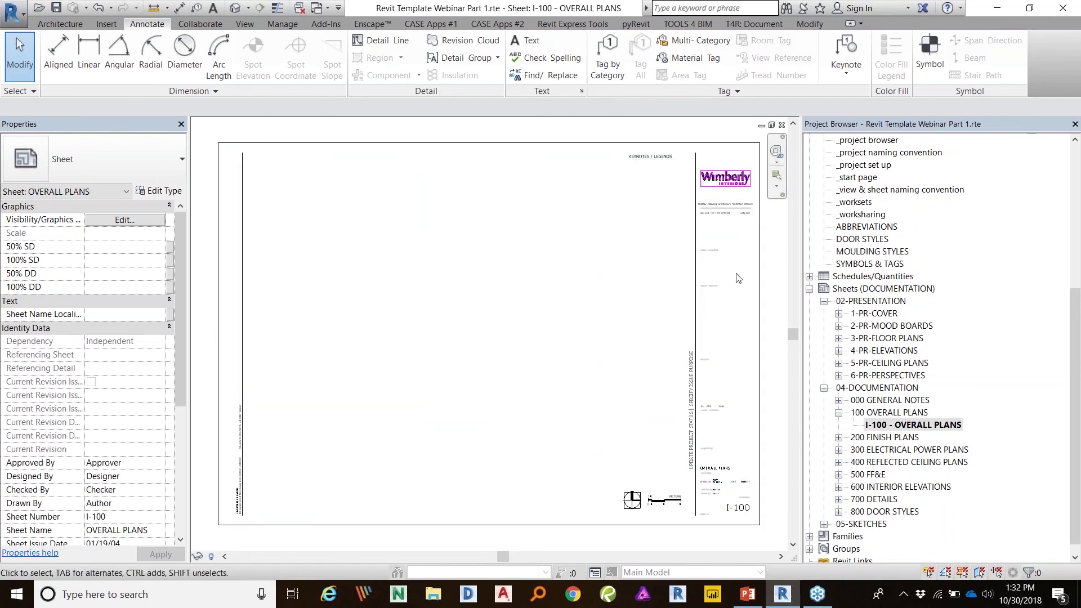
pyautogui.rightClick(888, 425)
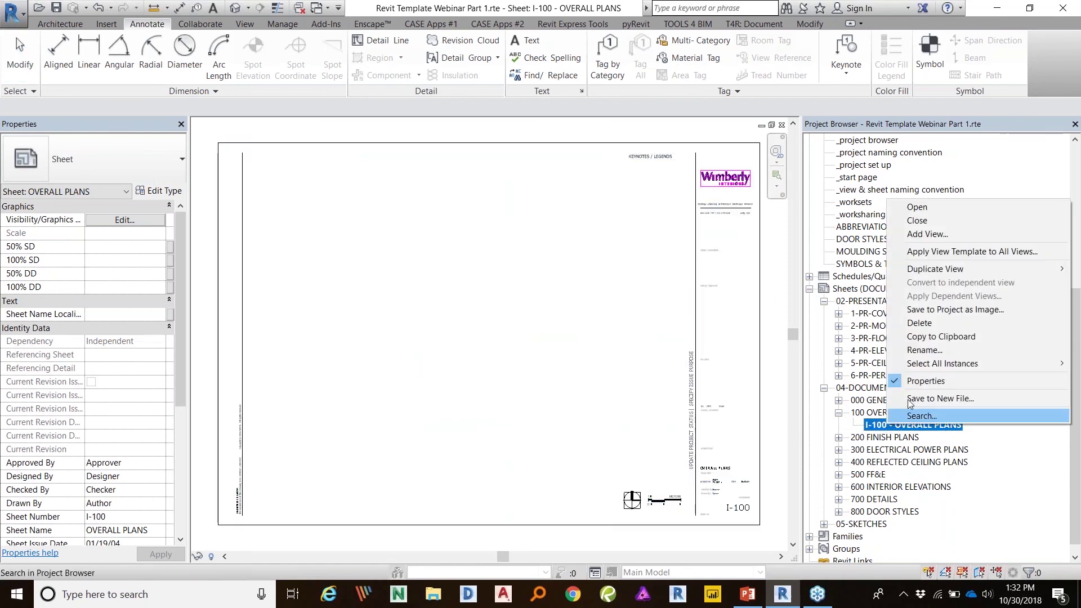
pyautogui.click(964, 231)
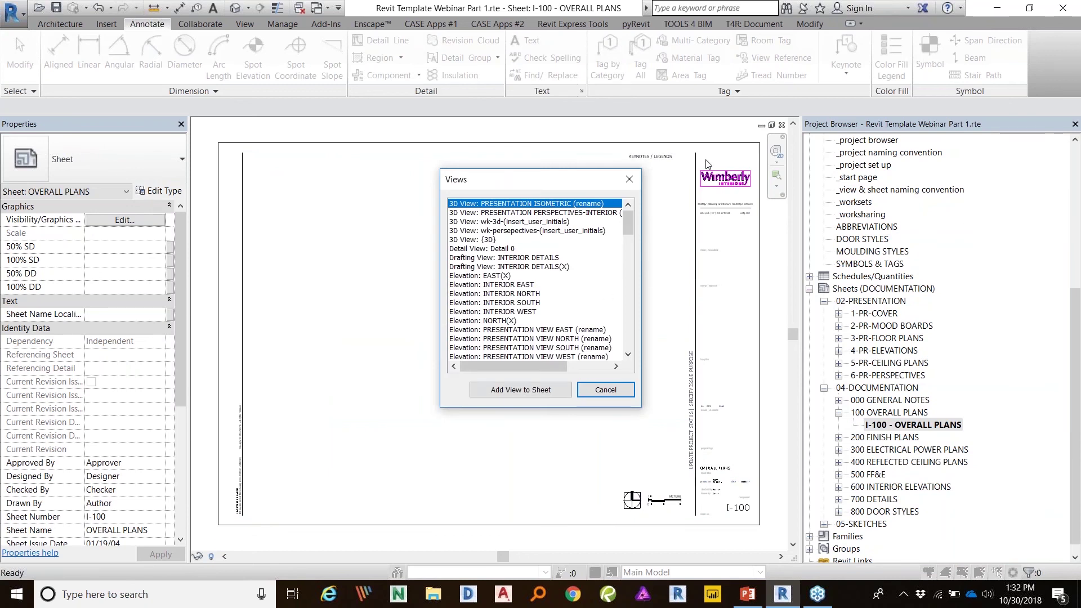
pyautogui.moveTo(620, 218); pyautogui.dragTo(631, 255)
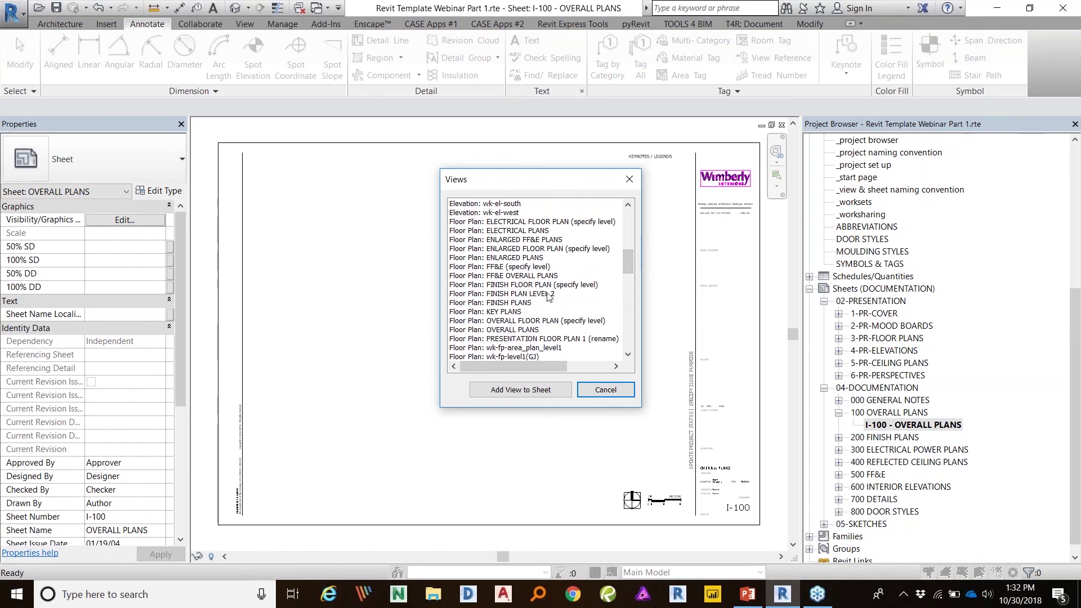
pyautogui.click(523, 258)
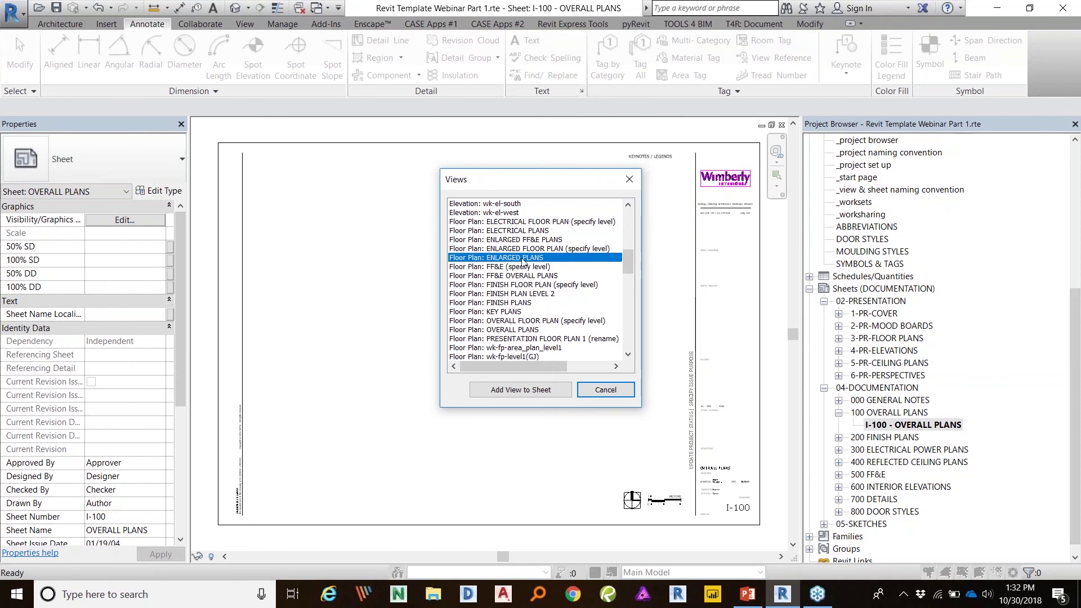
pyautogui.click(546, 397)
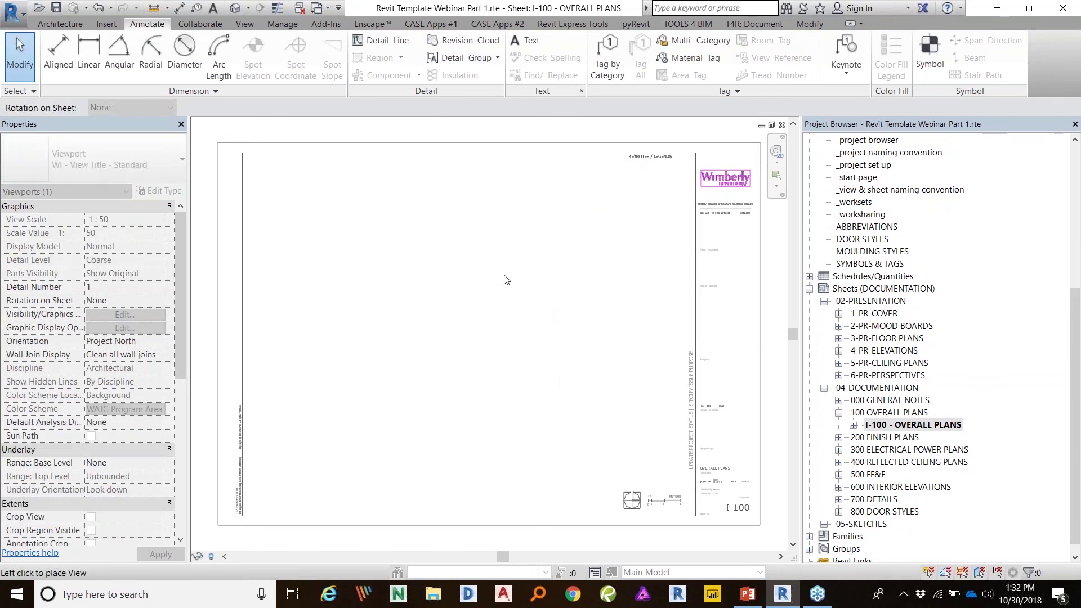
# Step: Place the ENLARGED PLANS viewport and move it into the sheet's drawing area
pyautogui.scroll(-6, 502, 296)
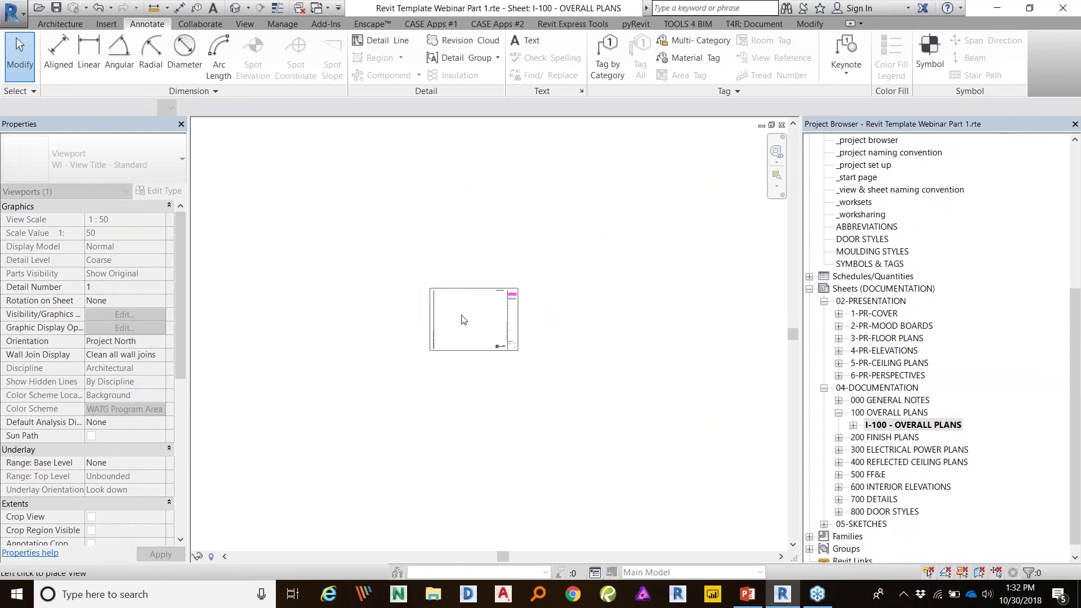
pyautogui.click(495, 289)
pyautogui.scroll(2, 478, 293)
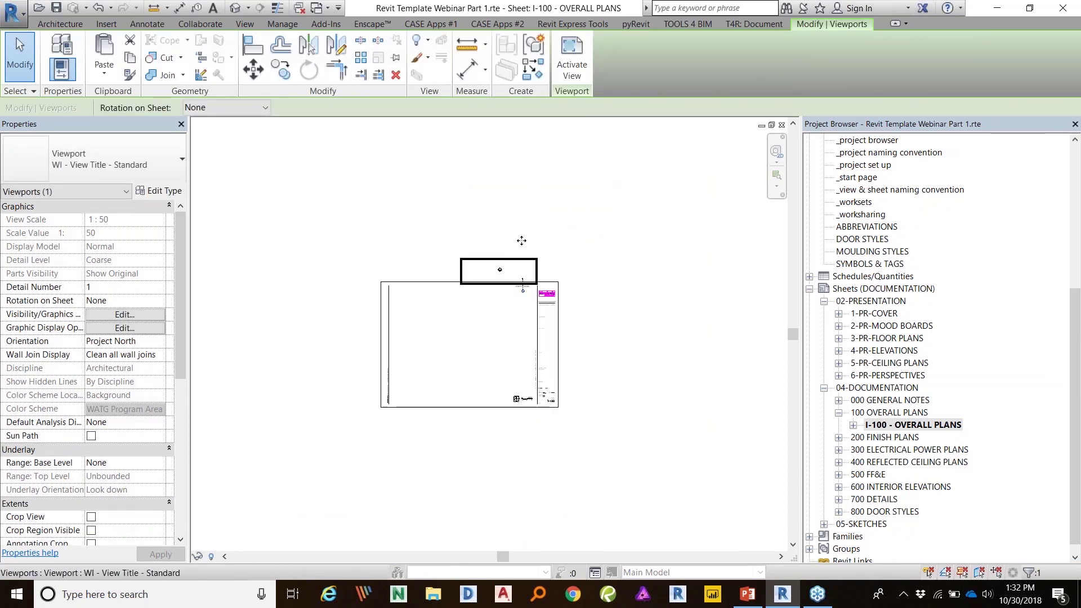
pyautogui.scroll(3, 519, 243)
pyautogui.press('Escape')
pyautogui.click(498, 291)
pyautogui.scroll(-3, 489, 253)
pyautogui.press('Escape')
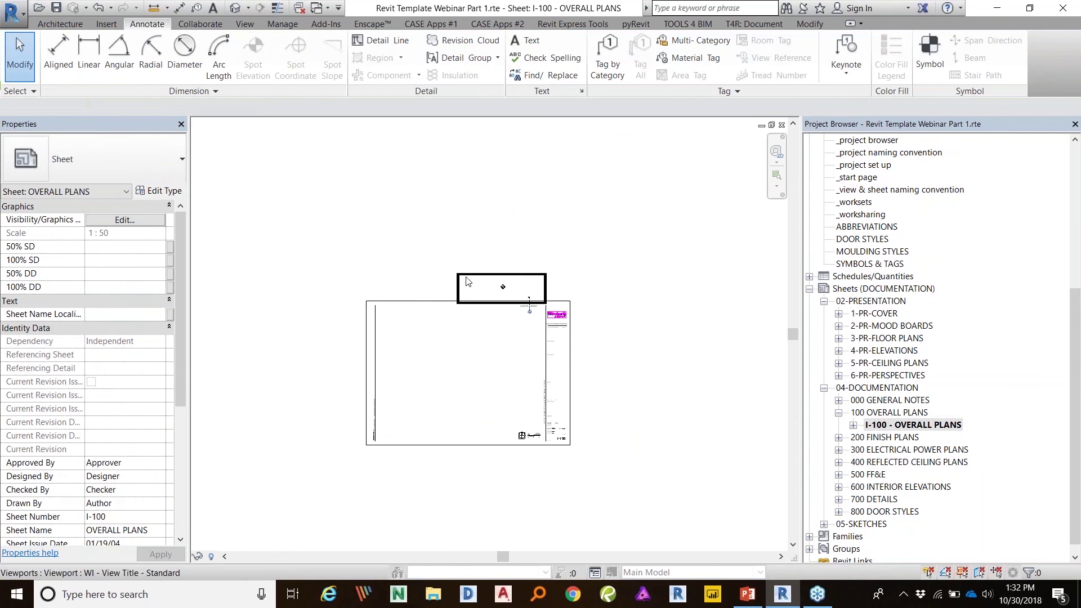
pyautogui.click(485, 275)
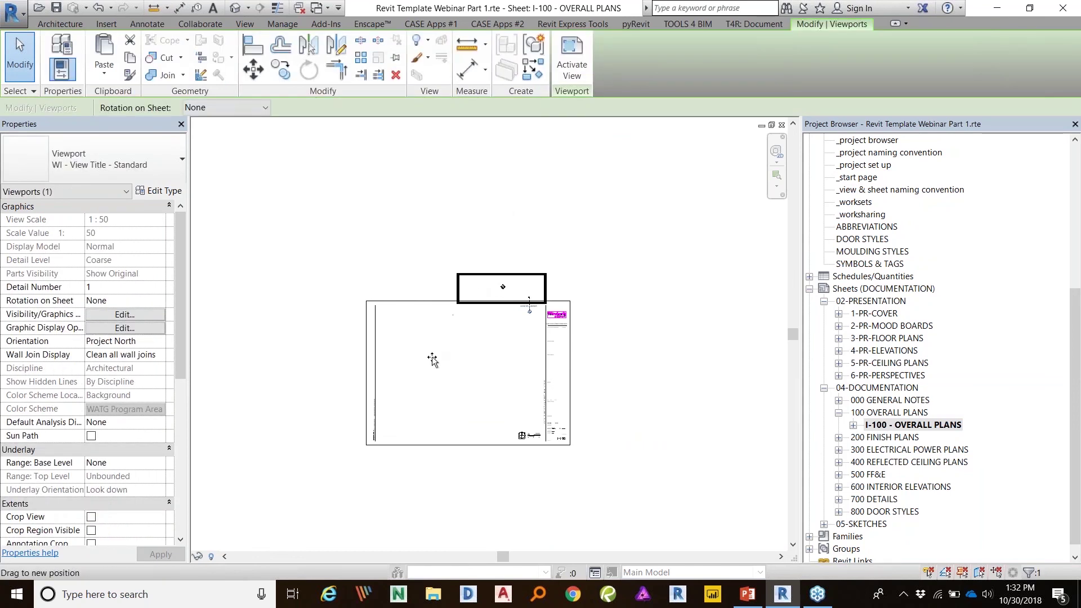
pyautogui.moveTo(430, 363); pyautogui.dragTo(417, 399)
pyautogui.press('Escape')
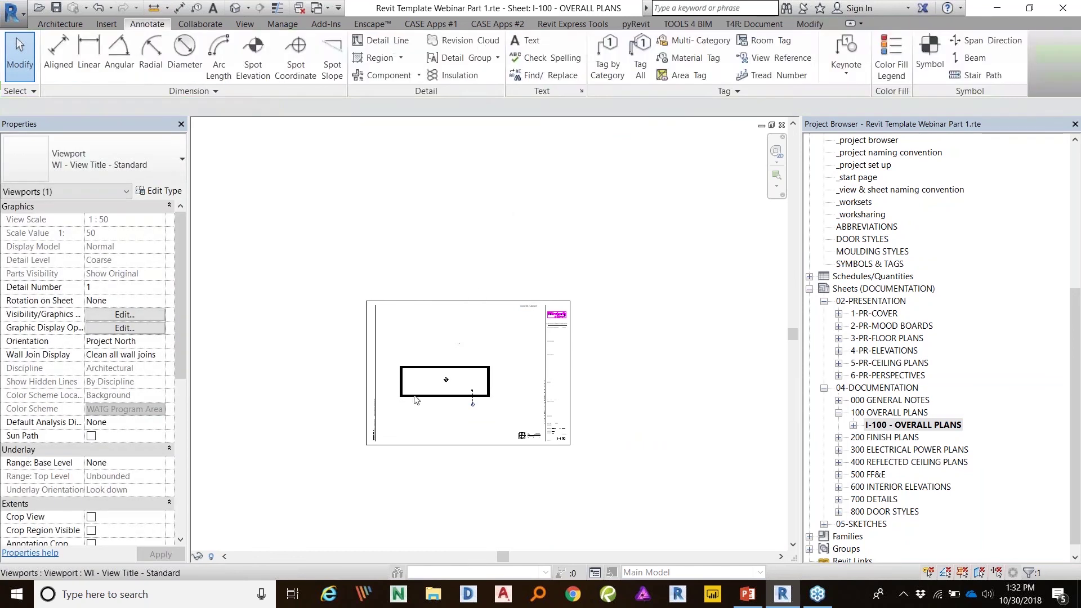
# Step: Keep the viewport's title type as WI - View Title - Standard and pan around the sheet
pyautogui.click(415, 400)
pyautogui.scroll(3, 405, 385)
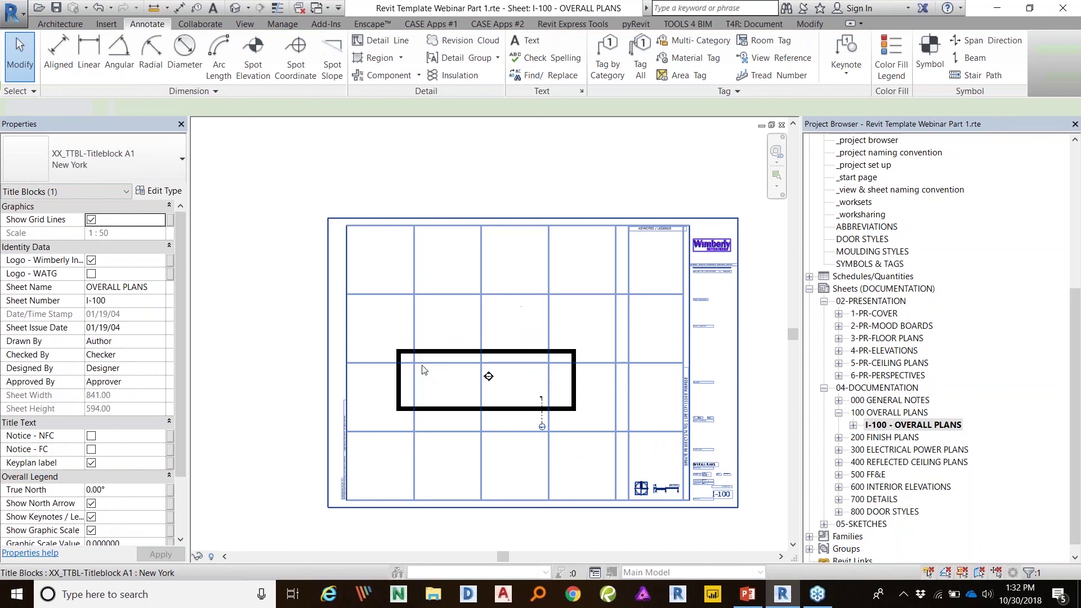
pyautogui.click(429, 358)
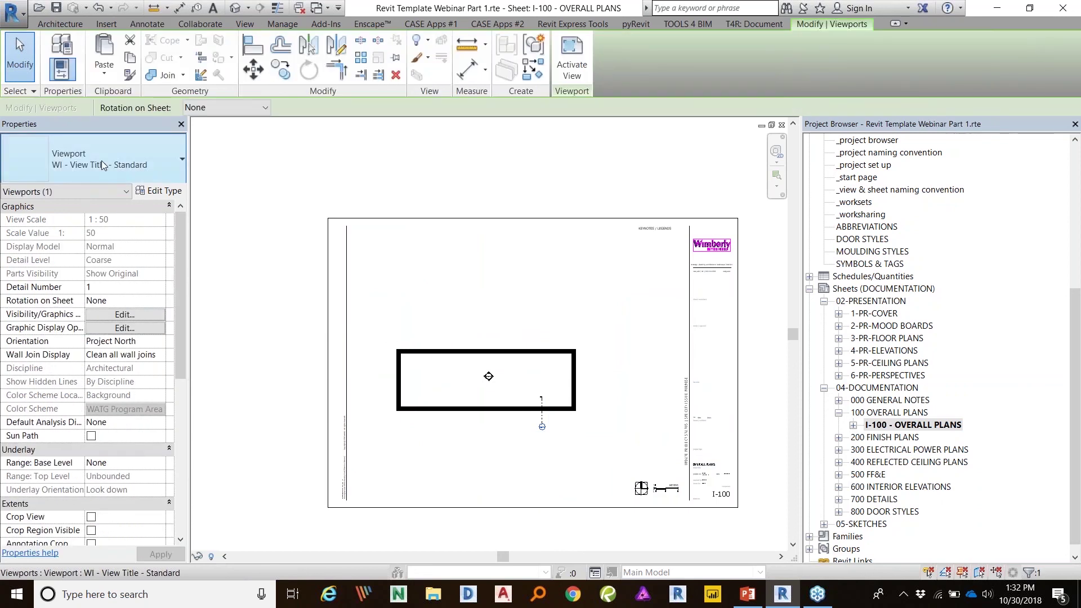
pyautogui.click(101, 162)
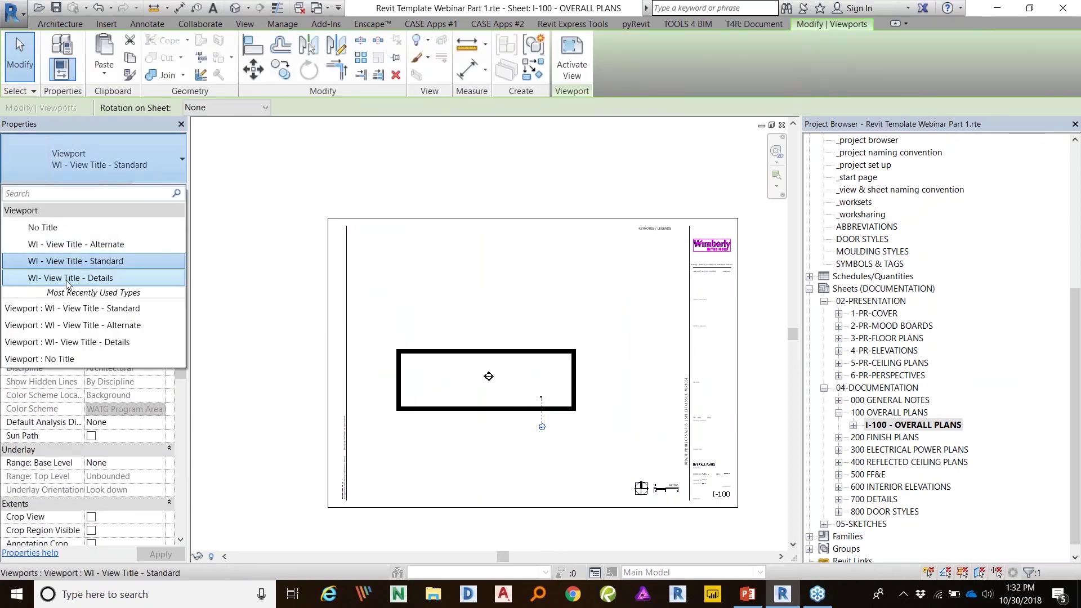
pyautogui.click(112, 311)
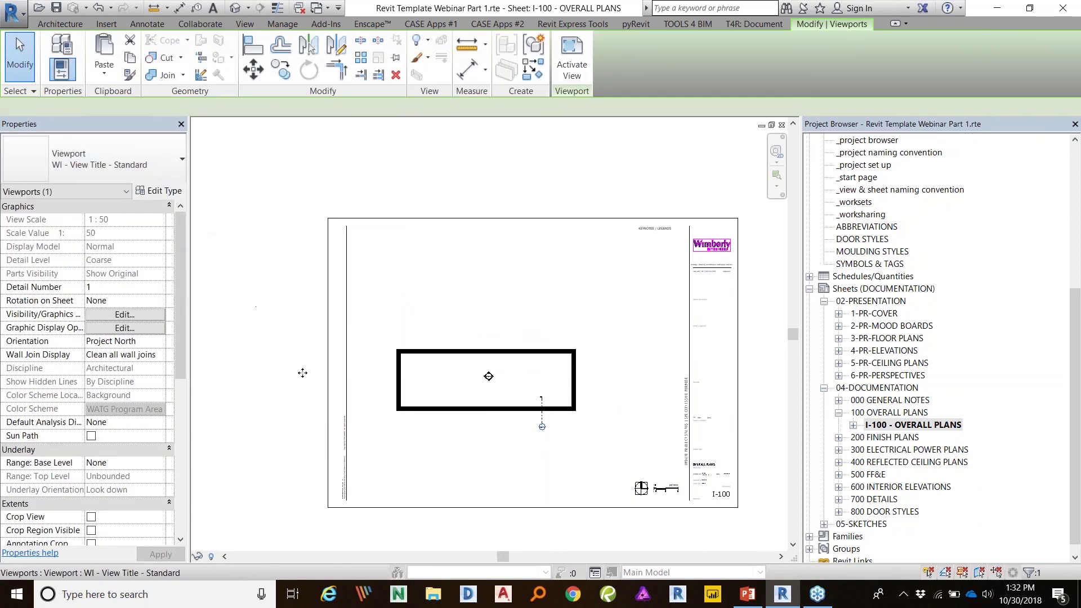
pyautogui.click(565, 209)
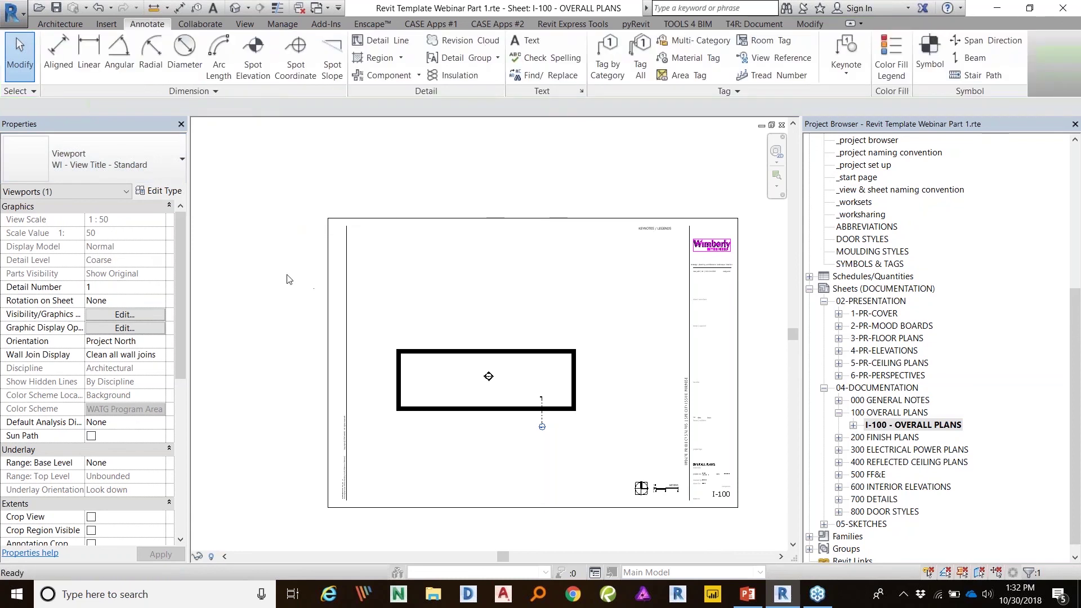
pyautogui.moveTo(490, 328); pyautogui.dragTo(619, 161, button='middle')
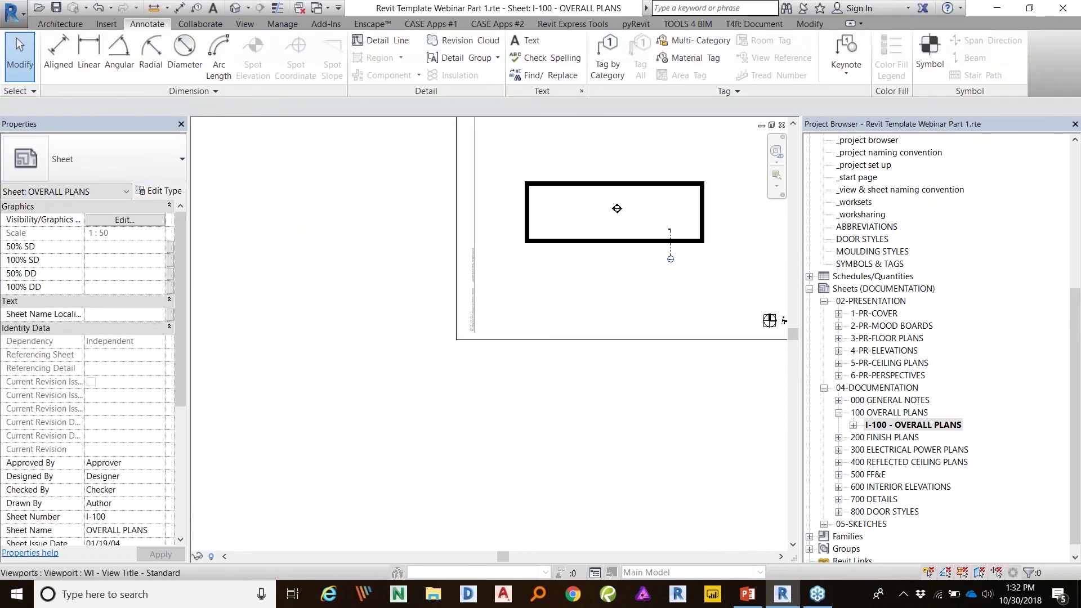
pyautogui.moveTo(569, 210); pyautogui.dragTo(415, 371, button='middle')
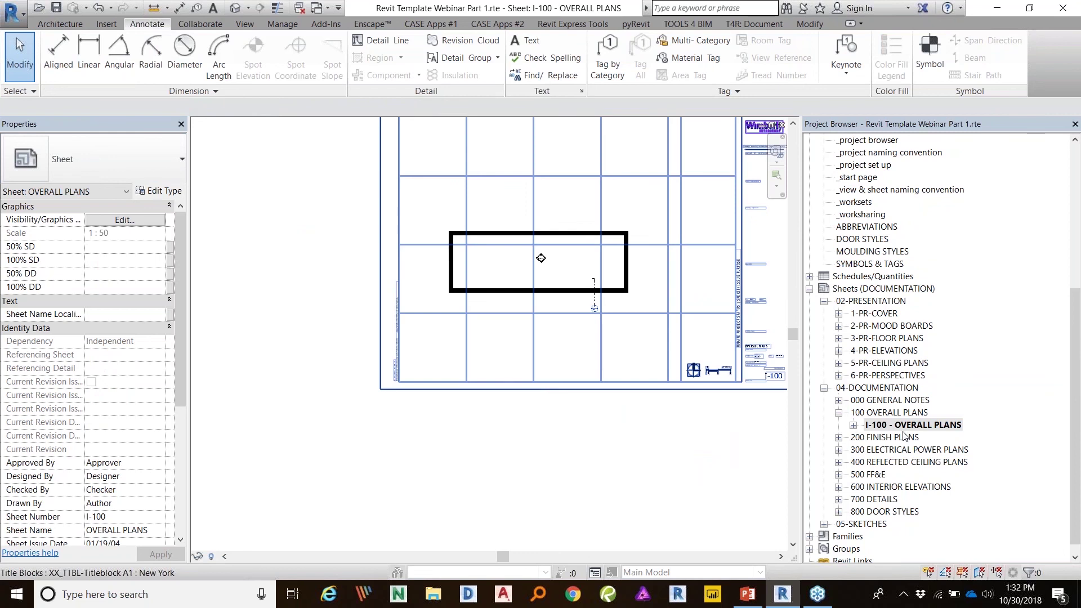
pyautogui.scroll(1, 899, 379)
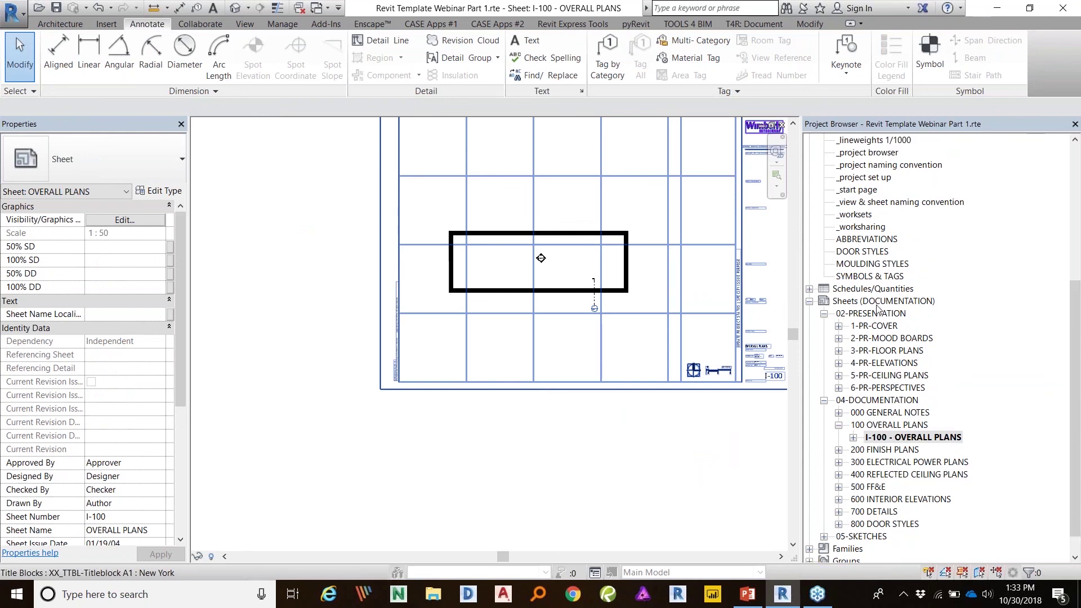
# Step: Create sheet I-003 under Sheets (DOCUMENTATION) using the XX_TTBL-Titleblock A0 : New York titleblock
pyautogui.rightClick(879, 302)
pyautogui.click(915, 311)
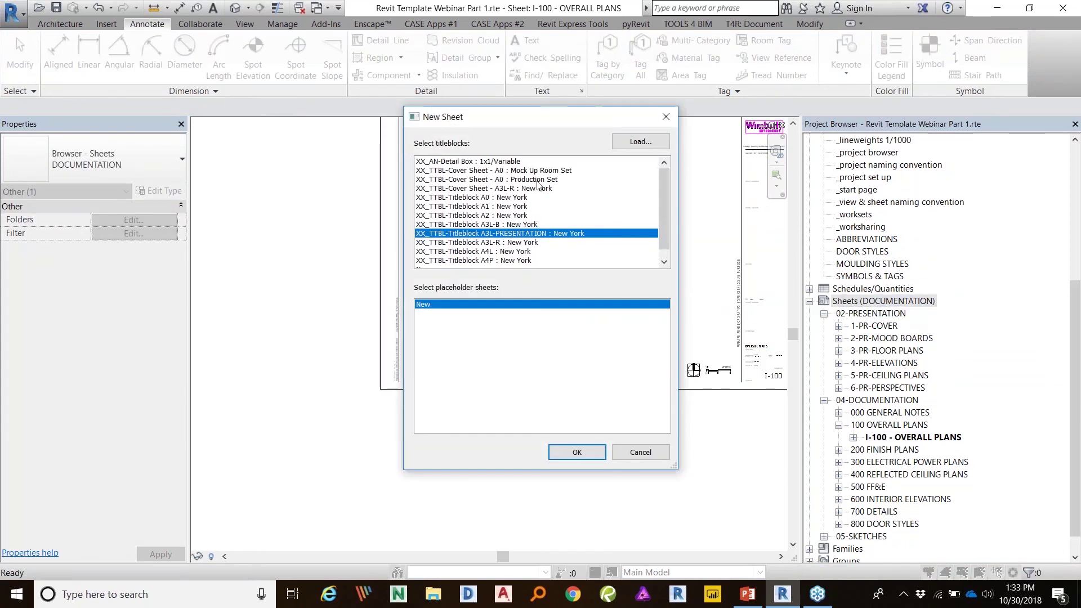
pyautogui.moveTo(663, 197); pyautogui.dragTo(664, 169)
pyautogui.click(492, 252)
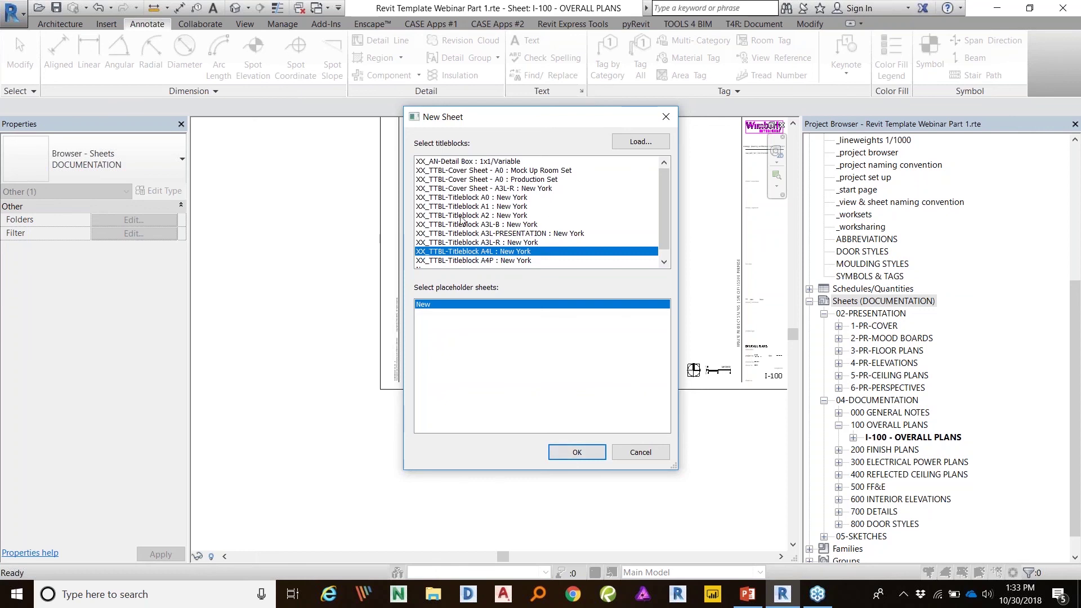
pyautogui.click(491, 198)
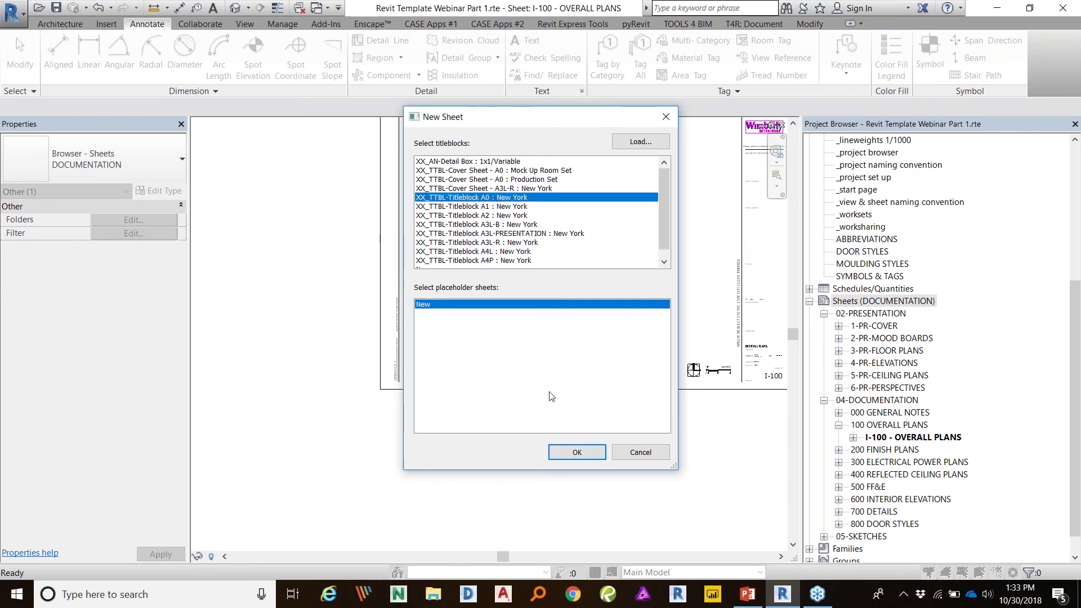
pyautogui.click(569, 451)
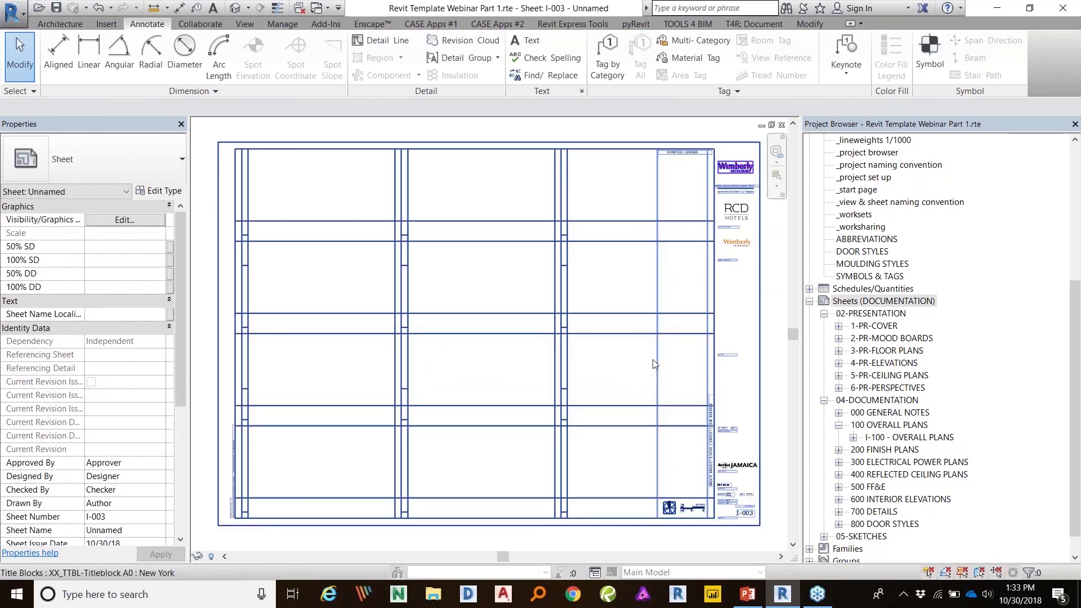
# Step: Set sheet I-003's SubCategory to 100 OVERALL PLANS and its Sheet Category to 04-DOCUMENTATION
pyautogui.scroll(-1, 859, 461)
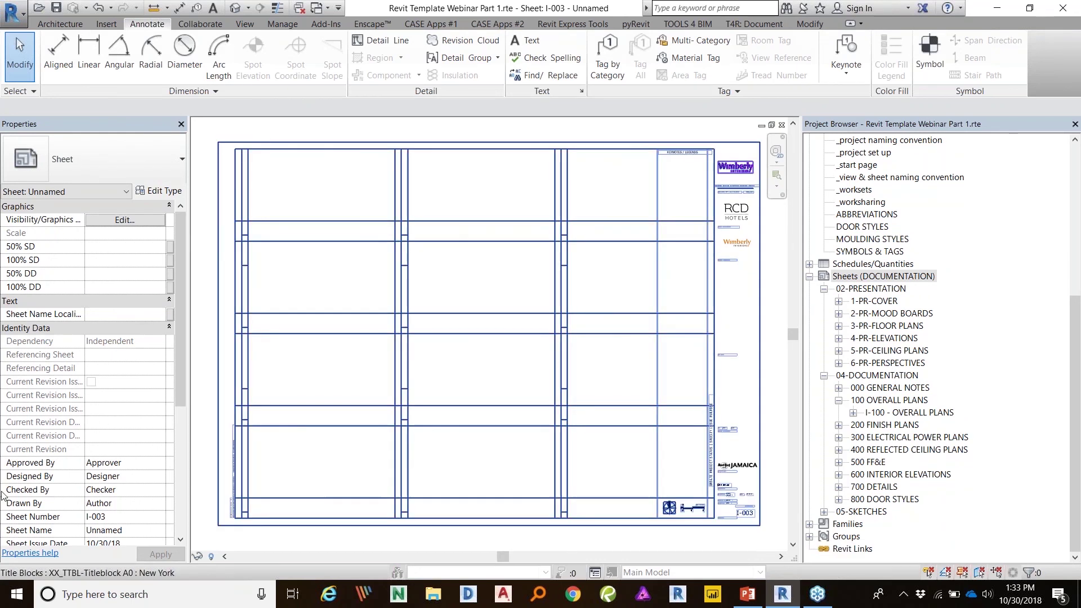
pyautogui.scroll(-5, 110, 425)
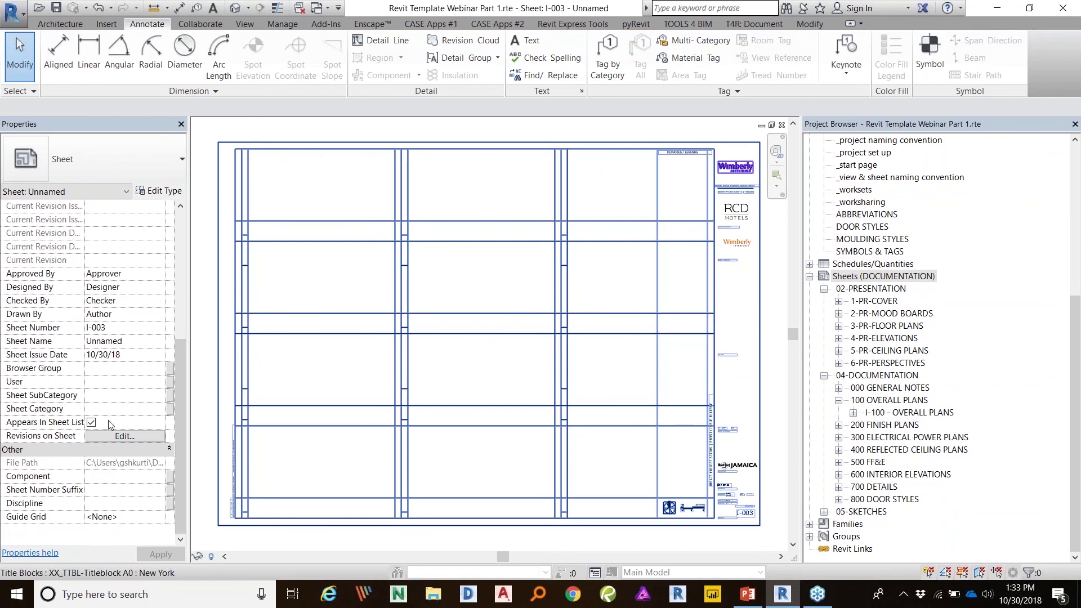
pyautogui.click(162, 397)
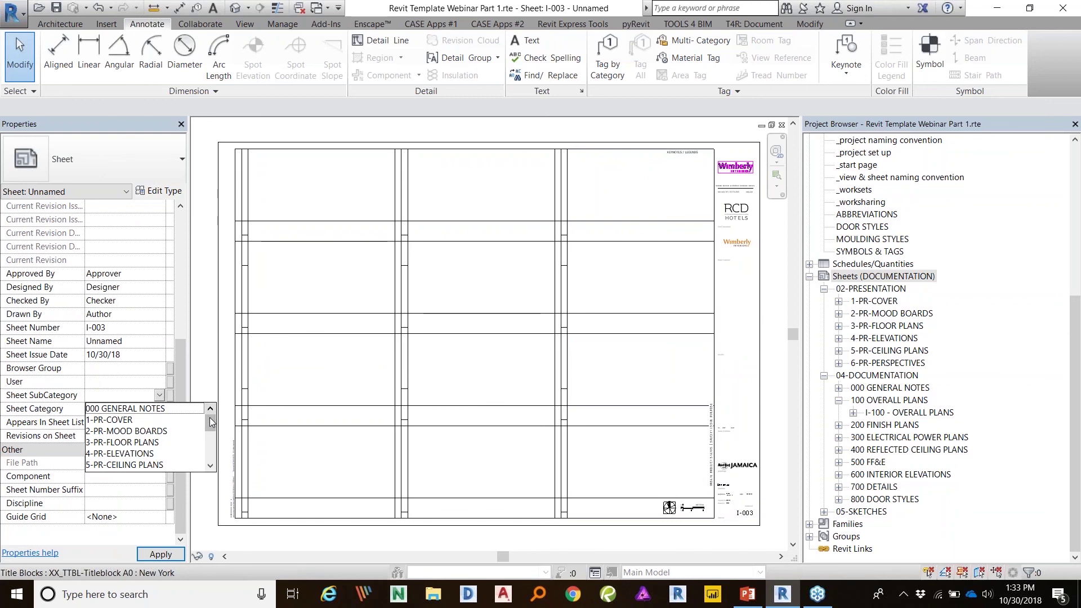
pyautogui.moveTo(210, 425); pyautogui.dragTo(210, 436)
pyautogui.click(151, 442)
pyautogui.click(160, 409)
pyautogui.click(159, 410)
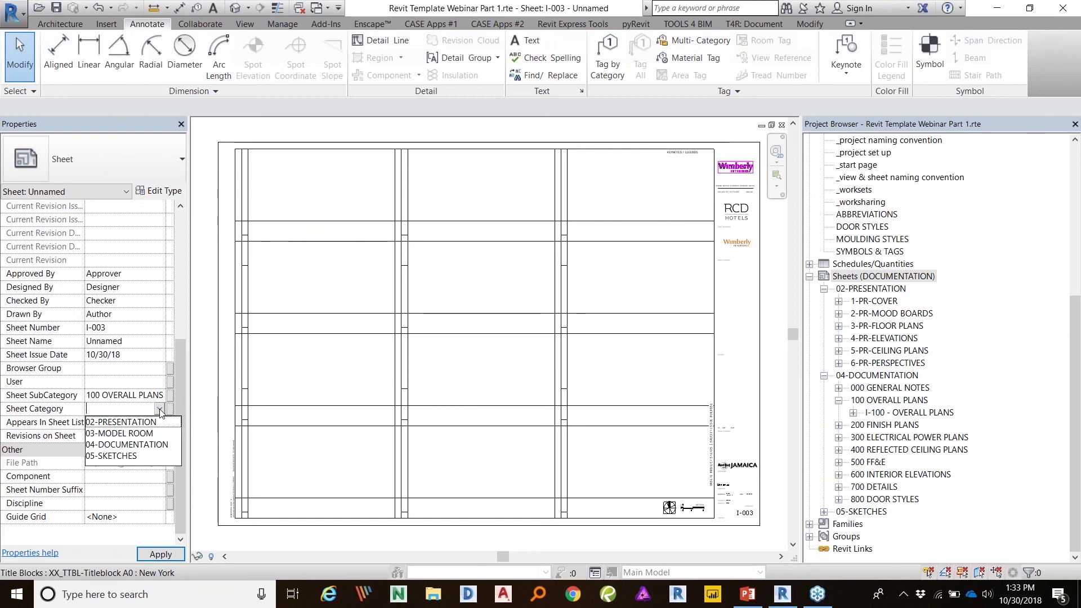
pyautogui.click(134, 445)
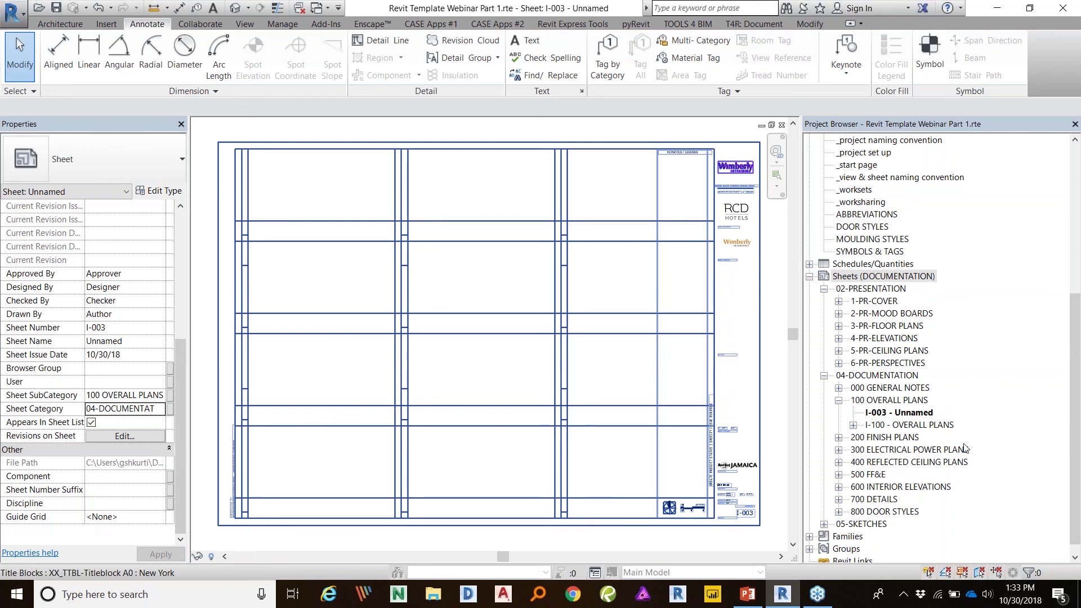
pyautogui.click(214, 217)
pyautogui.moveTo(709, 147)
pyautogui.mouseDown(button='middle')
pyautogui.moveTo(710, 179)
pyautogui.moveTo(727, 137)
pyautogui.mouseUp(button='middle')
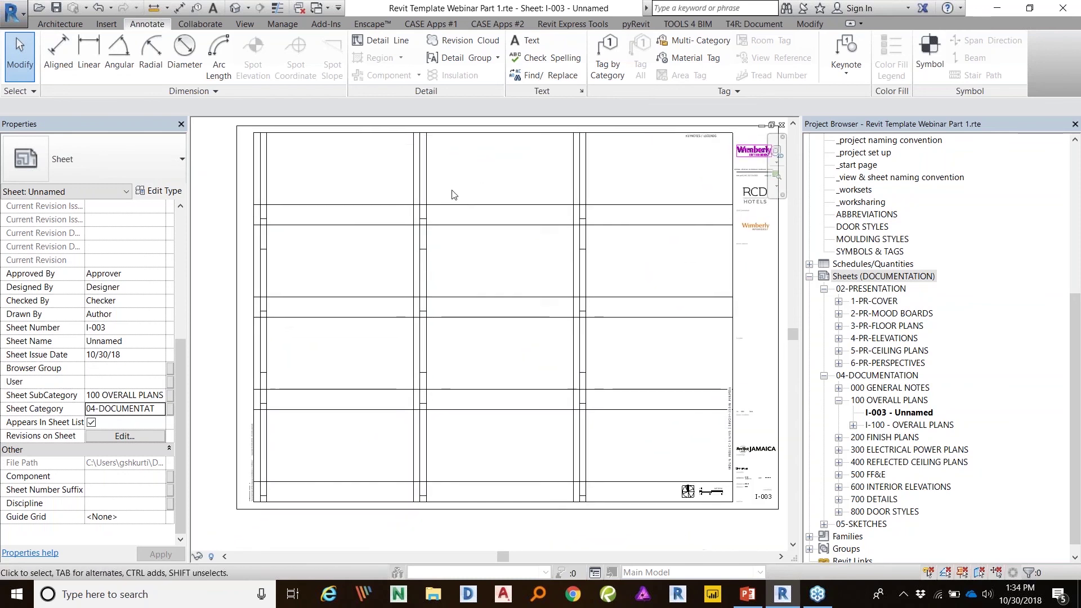
pyautogui.scroll(-1, 455, 194)
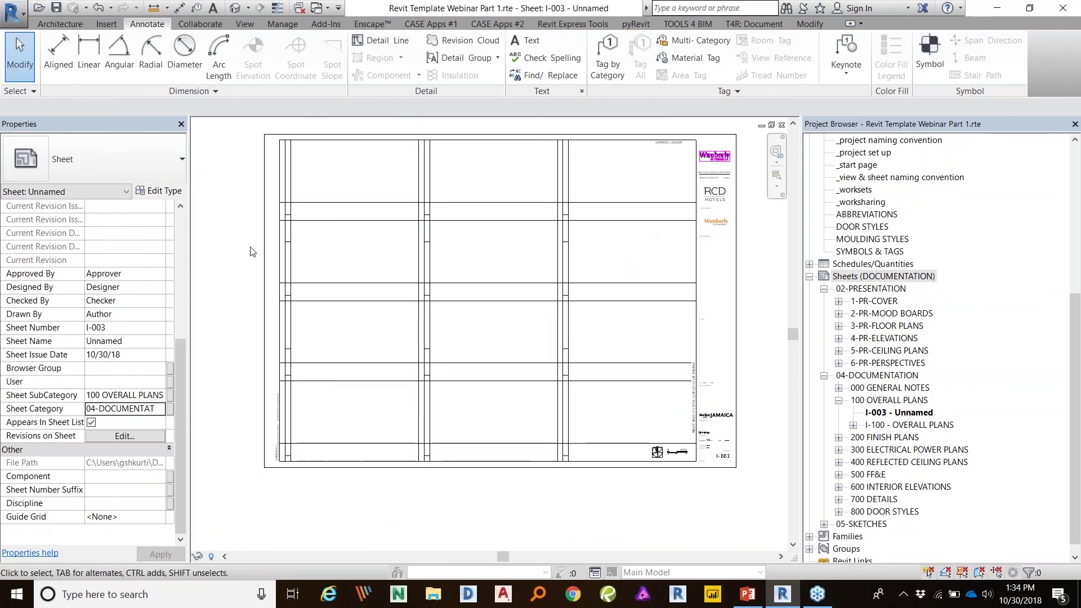
# Step: Drag the Properties palette's right edge outward to widen it
pyautogui.moveTo(189, 207); pyautogui.dragTo(209, 208)
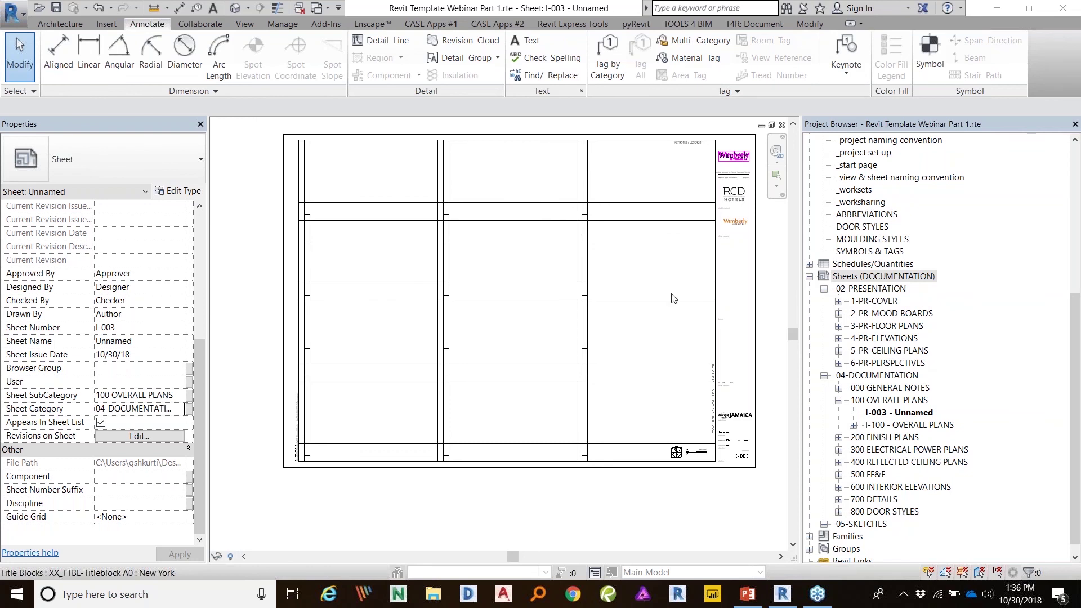
# Step: Open the _start page legend, then start and cancel a new legend view
pyautogui.click(932, 40)
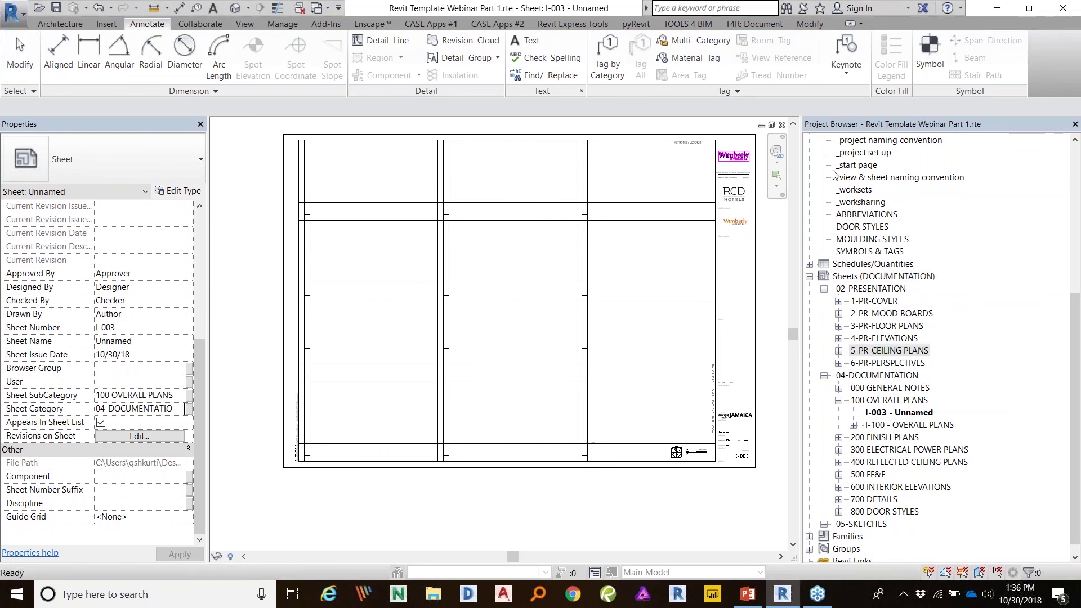
pyautogui.scroll(4, 898, 306)
pyautogui.doubleClick(859, 214)
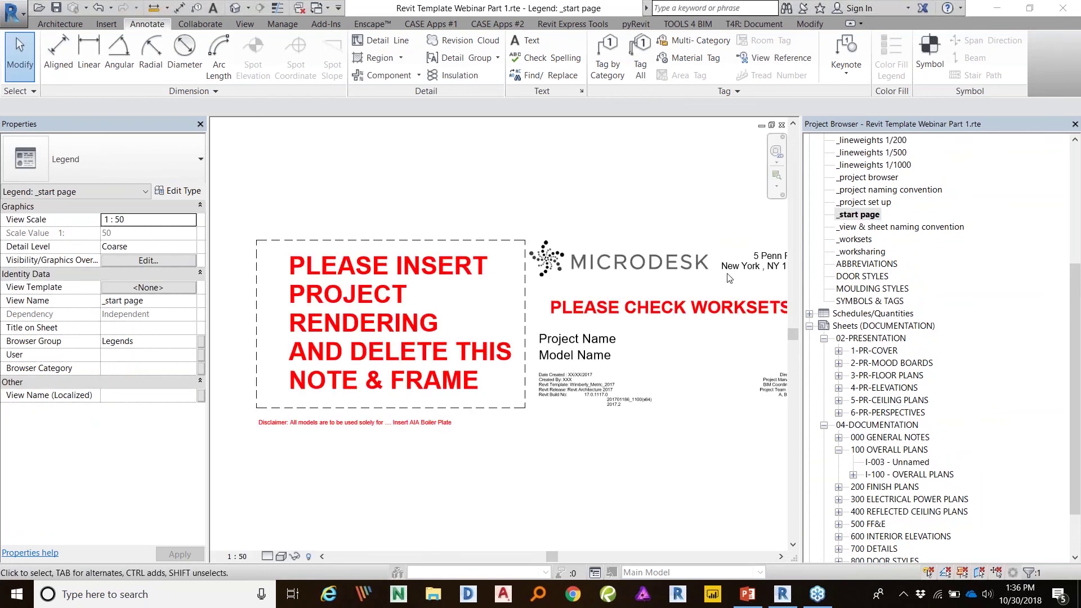
pyautogui.scroll(4, 922, 319)
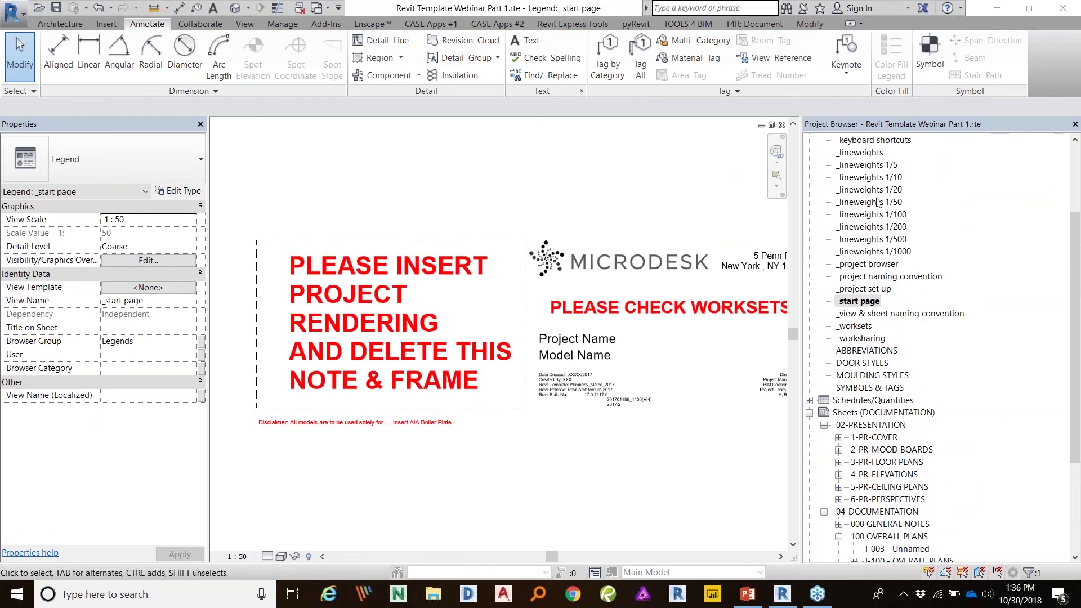
pyautogui.rightClick(858, 142)
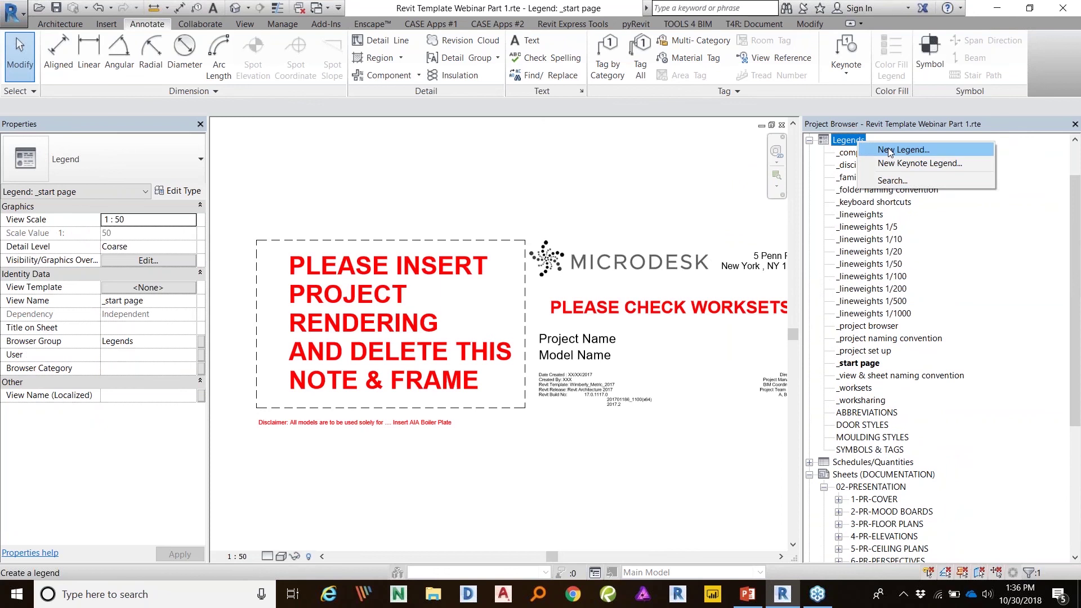
pyautogui.click(889, 150)
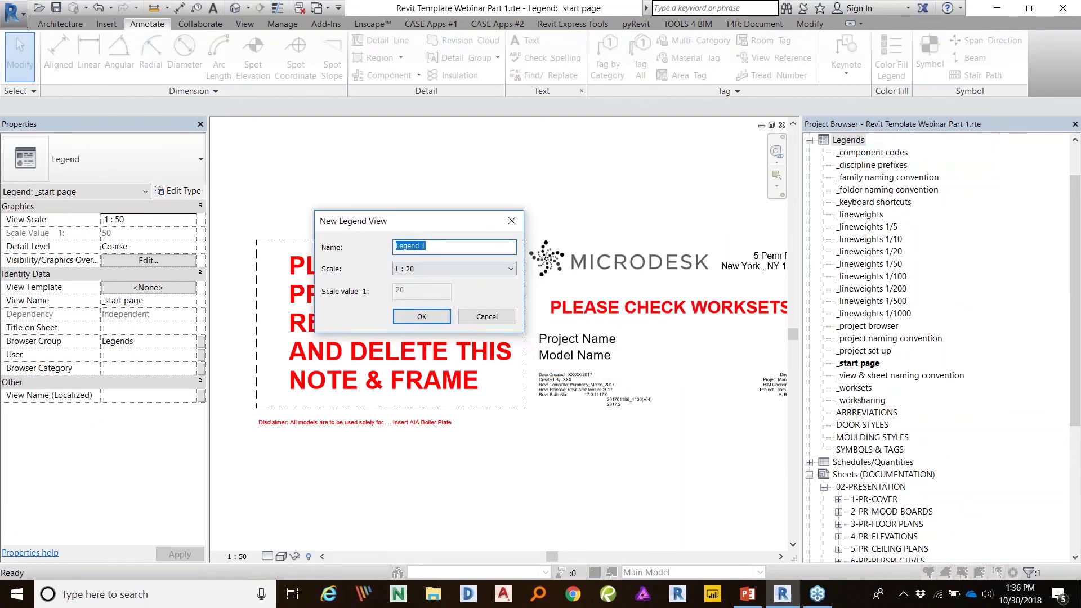
pyautogui.click(512, 220)
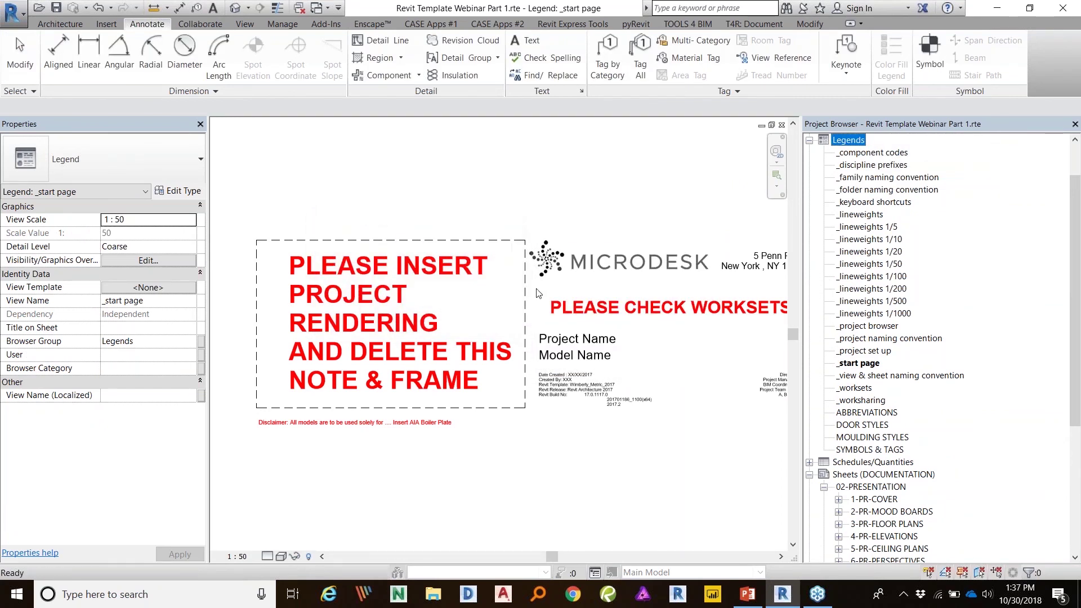
# Step: Select the PLEASE INSERT note and open PLEASE CHECK WORKSETS for editing without changes
pyautogui.moveTo(491, 296); pyautogui.dragTo(439, 233, button='middle')
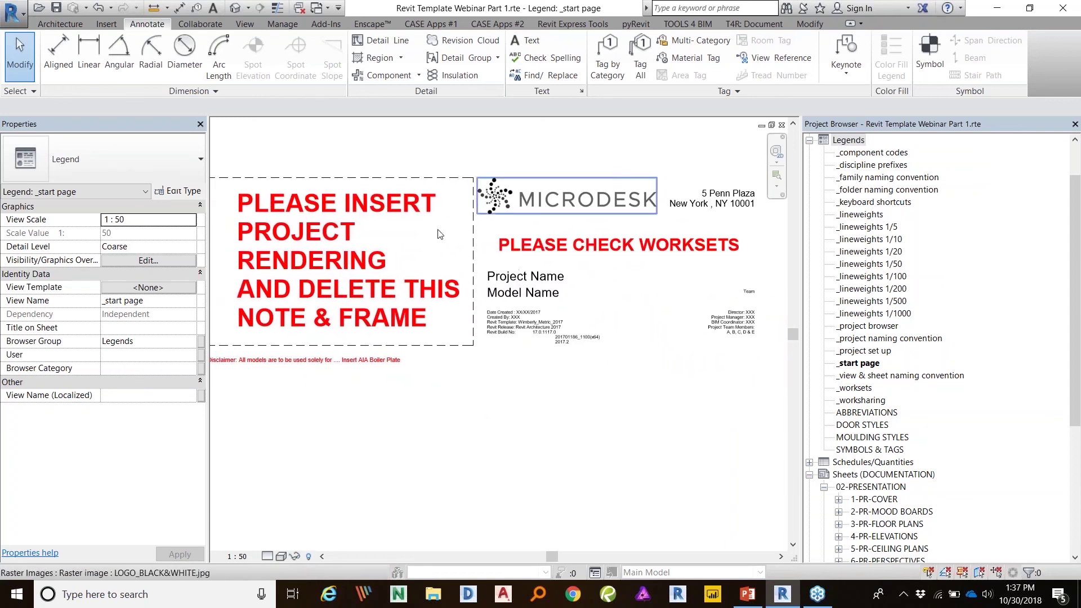
pyautogui.click(440, 235)
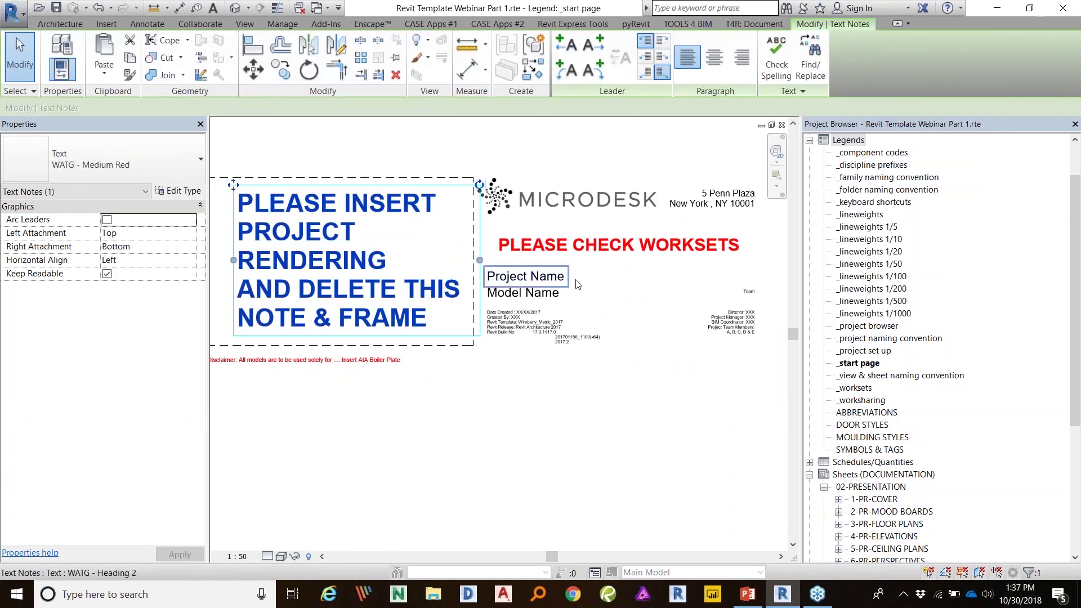
pyautogui.click(560, 239)
pyautogui.click(560, 237)
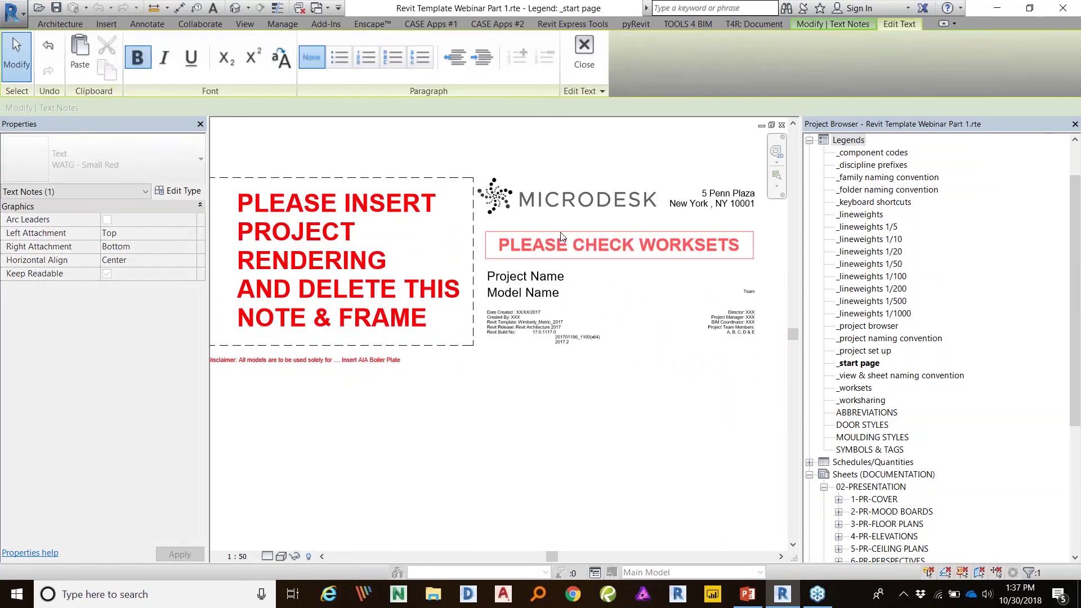
pyautogui.click(556, 153)
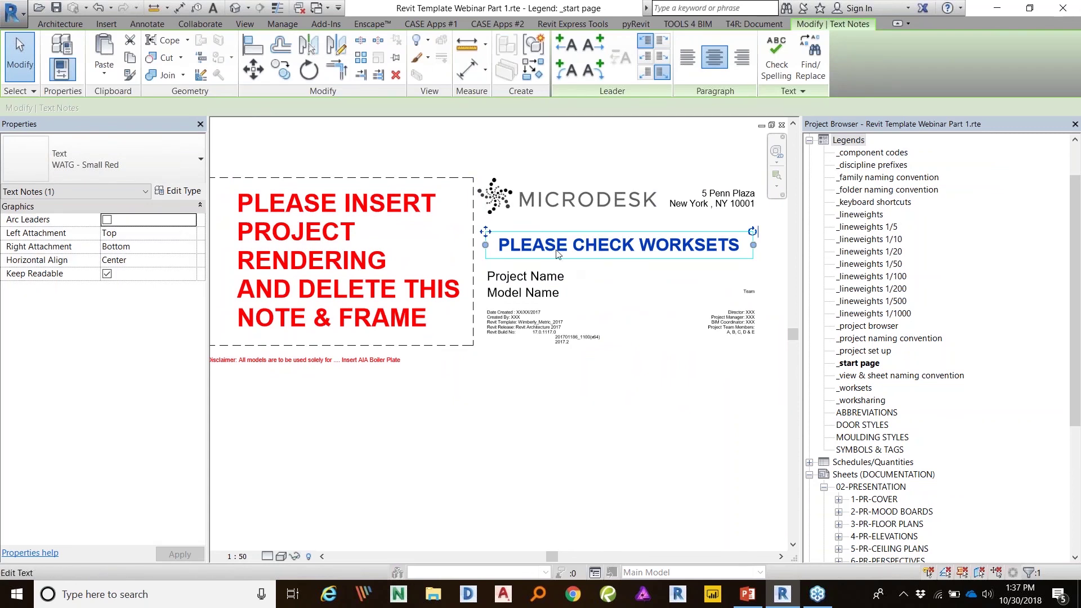
pyautogui.moveTo(410, 245); pyautogui.dragTo(446, 175, button='middle')
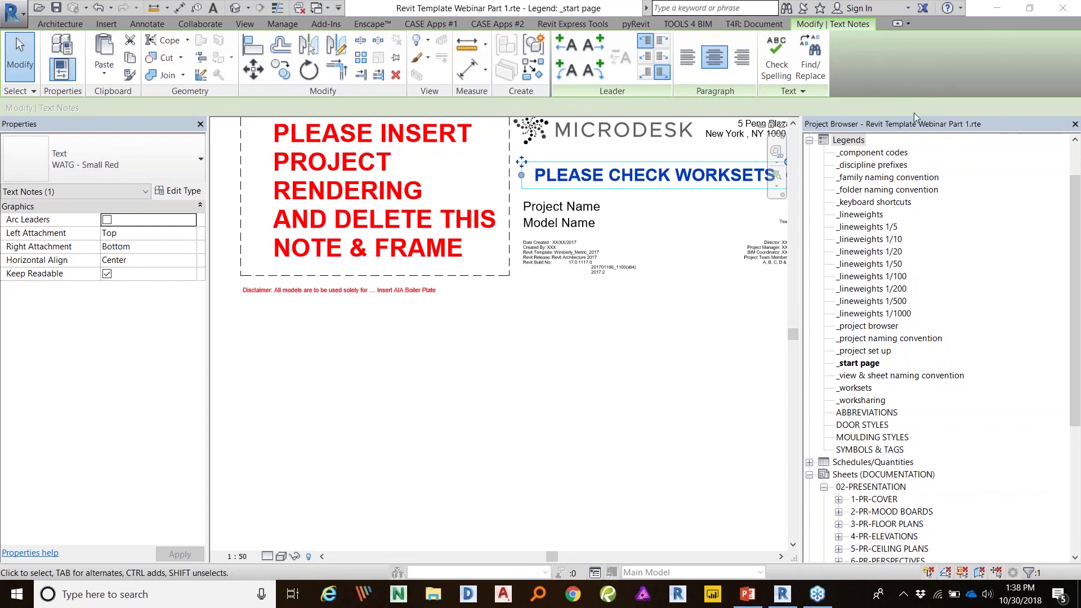
# Step: Collapse Legends, attempt Transfer Project Standards, dismiss the no-open-projects warning, and open the Application Menu
pyautogui.scroll(2, 908, 324)
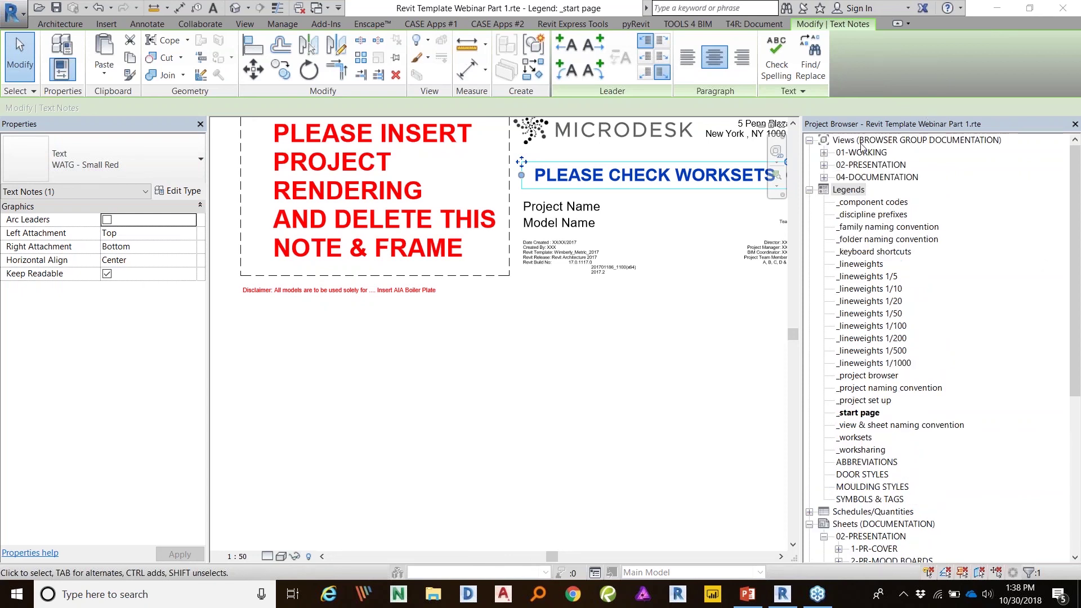
pyautogui.click(810, 191)
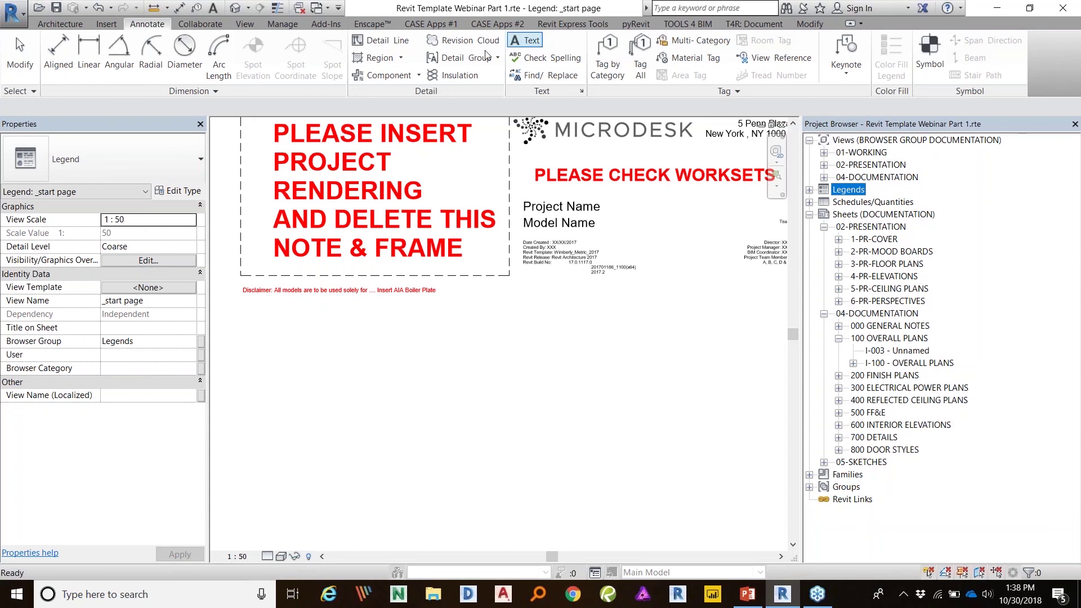
pyautogui.click(290, 24)
pyautogui.click(332, 43)
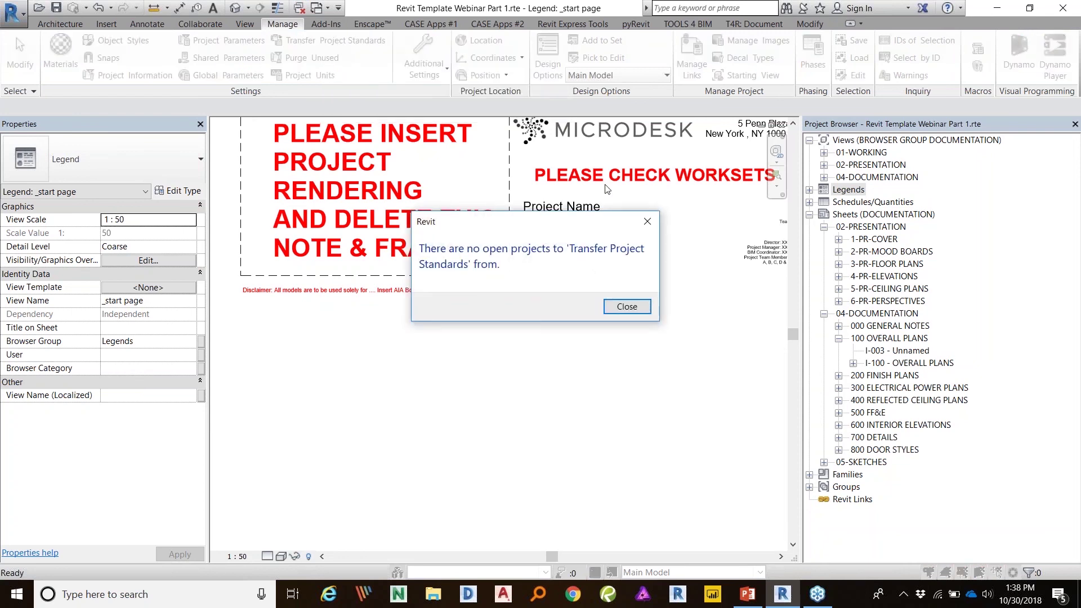
pyautogui.click(647, 221)
pyautogui.click(10, 13)
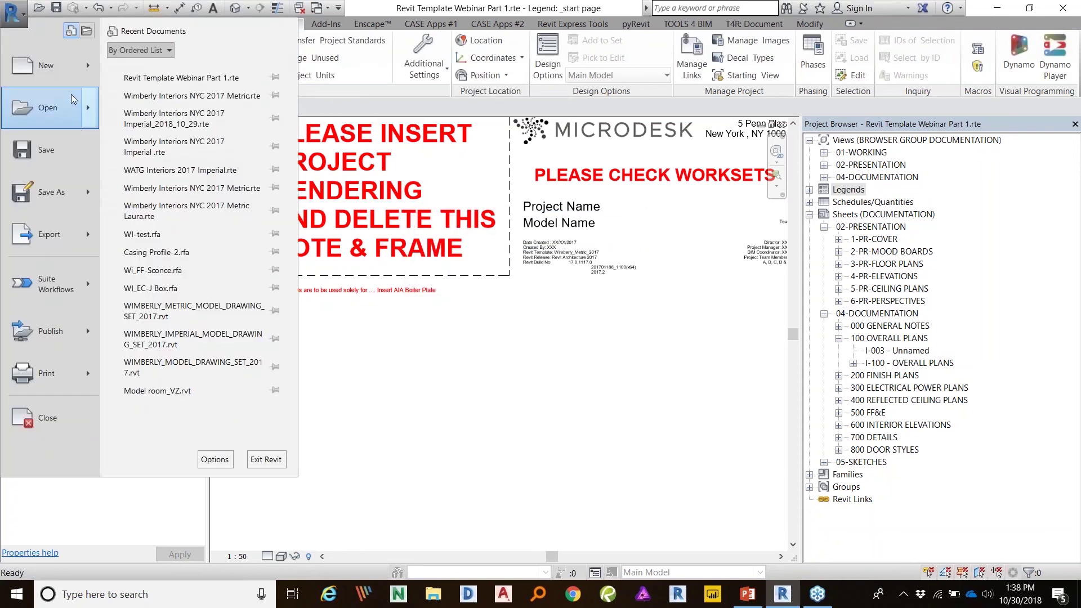
# Step: Start a new project from default.rte, cancel it, and display the New file choices
pyautogui.moveTo(56, 65)
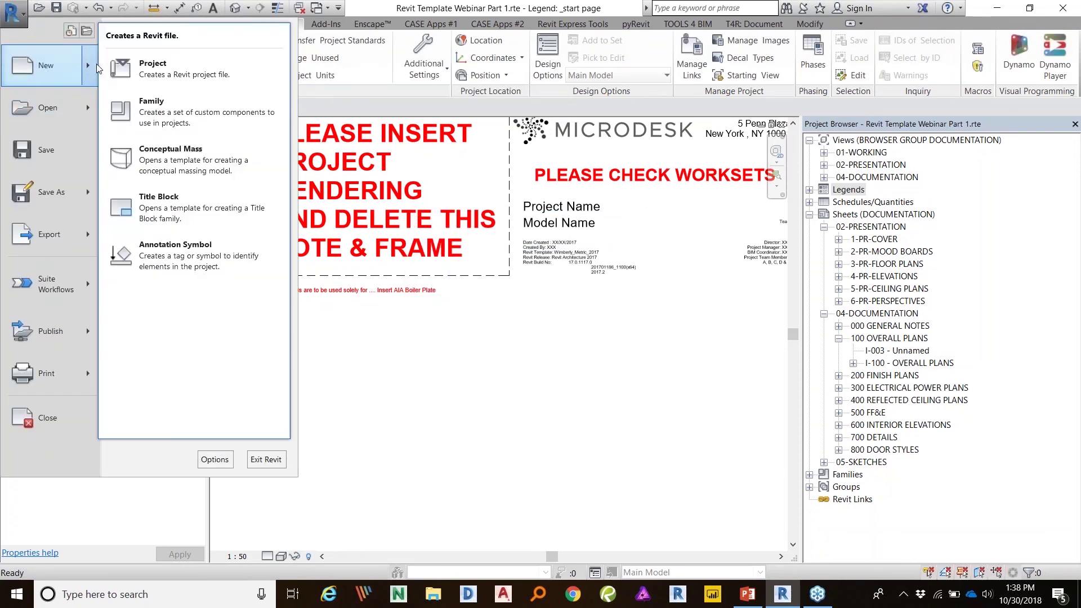
pyautogui.click(219, 72)
pyautogui.click(514, 223)
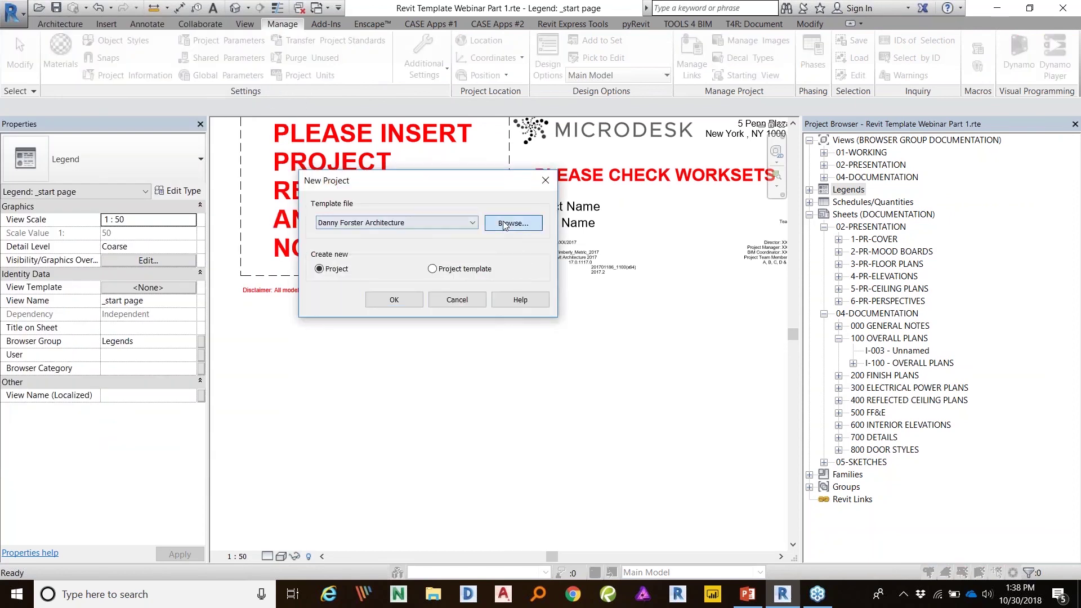
pyautogui.click(456, 296)
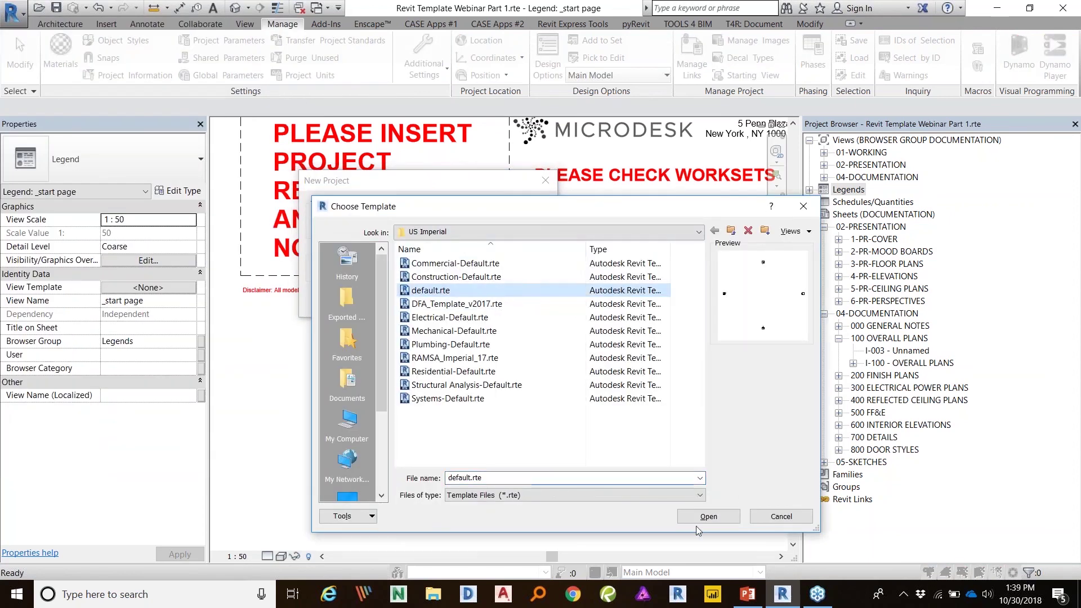
pyautogui.click(697, 517)
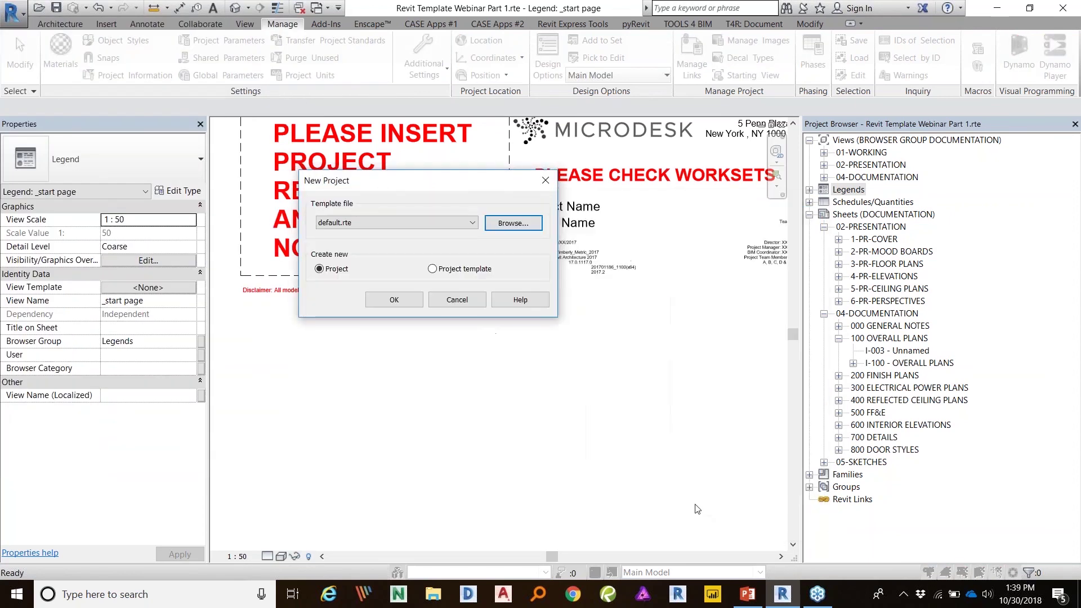
pyautogui.click(545, 181)
pyautogui.click(13, 11)
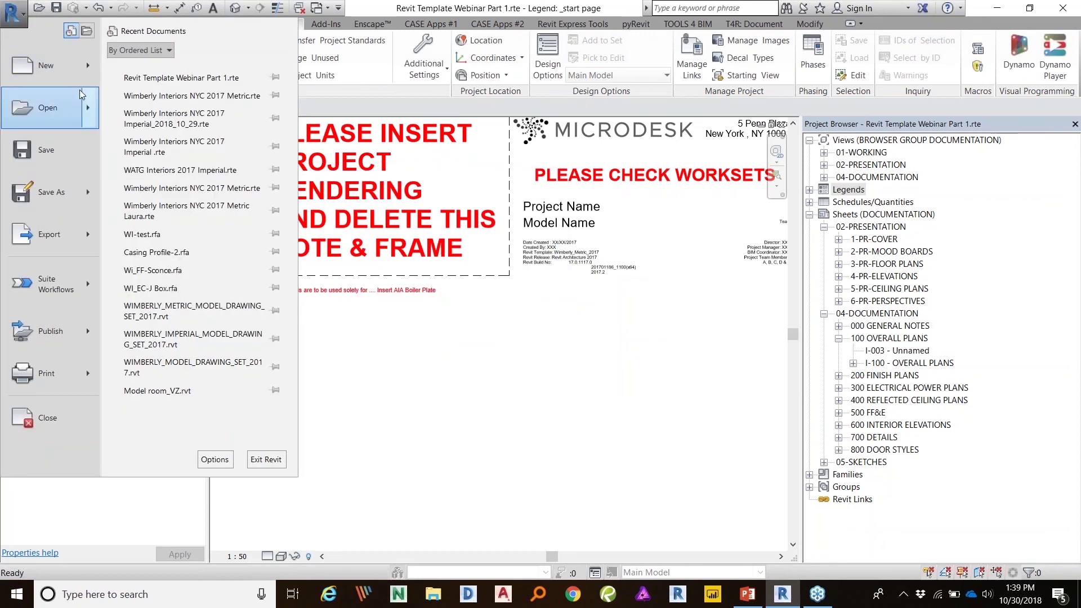
pyautogui.moveTo(86, 66)
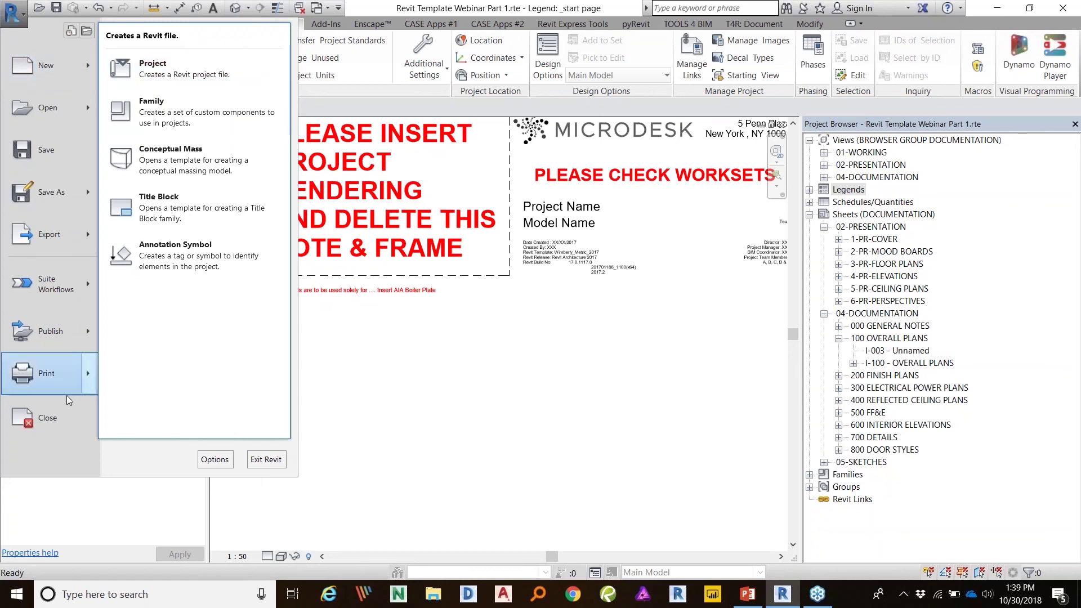
# Step: Add default.rte to the project template list in Options > File Locations
pyautogui.click(211, 459)
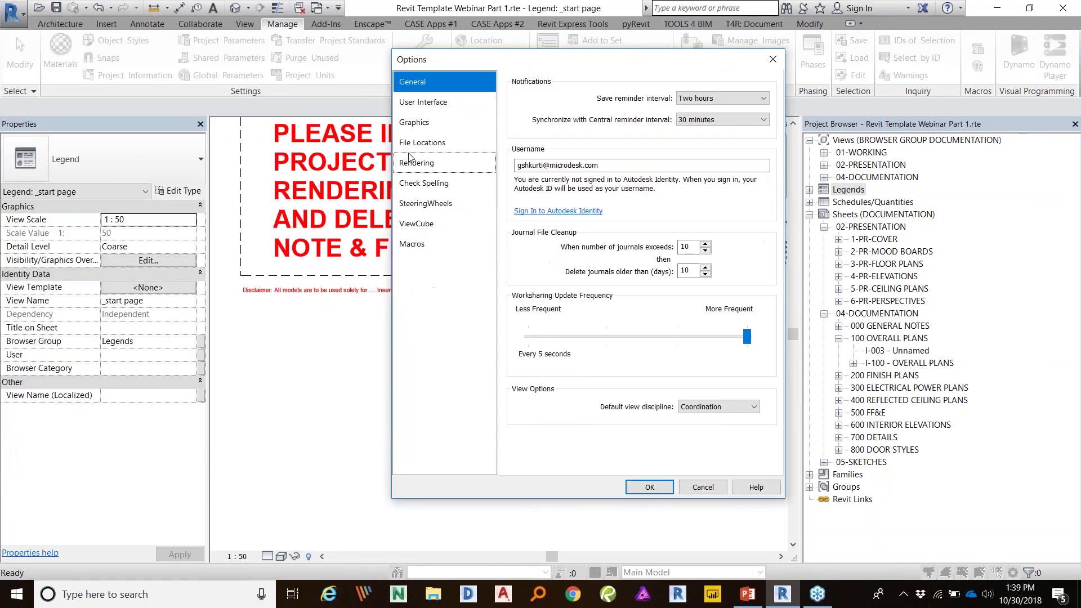
pyautogui.click(436, 107)
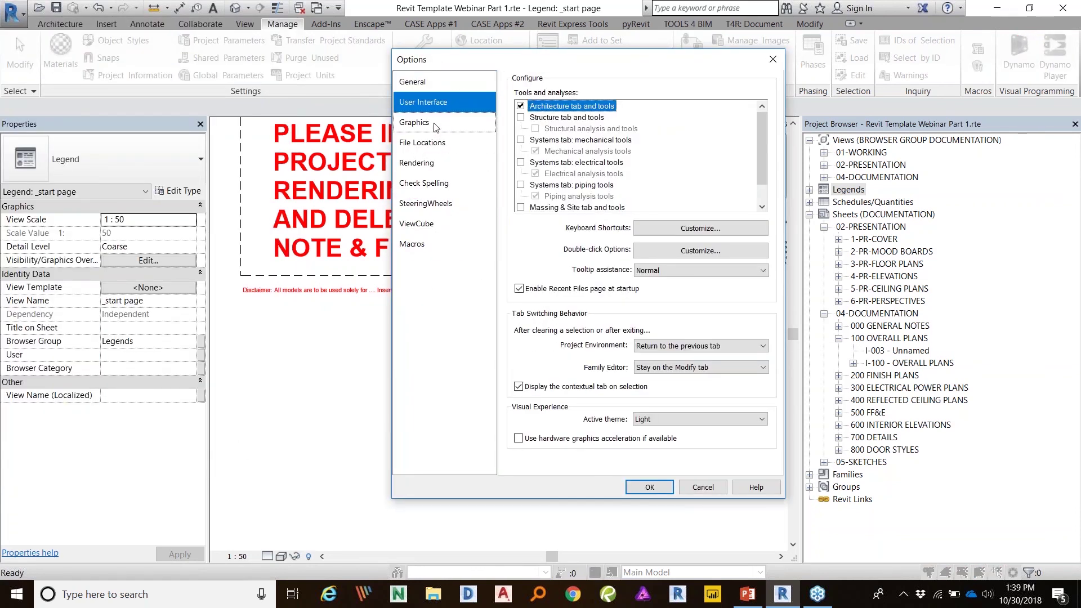
pyautogui.click(433, 143)
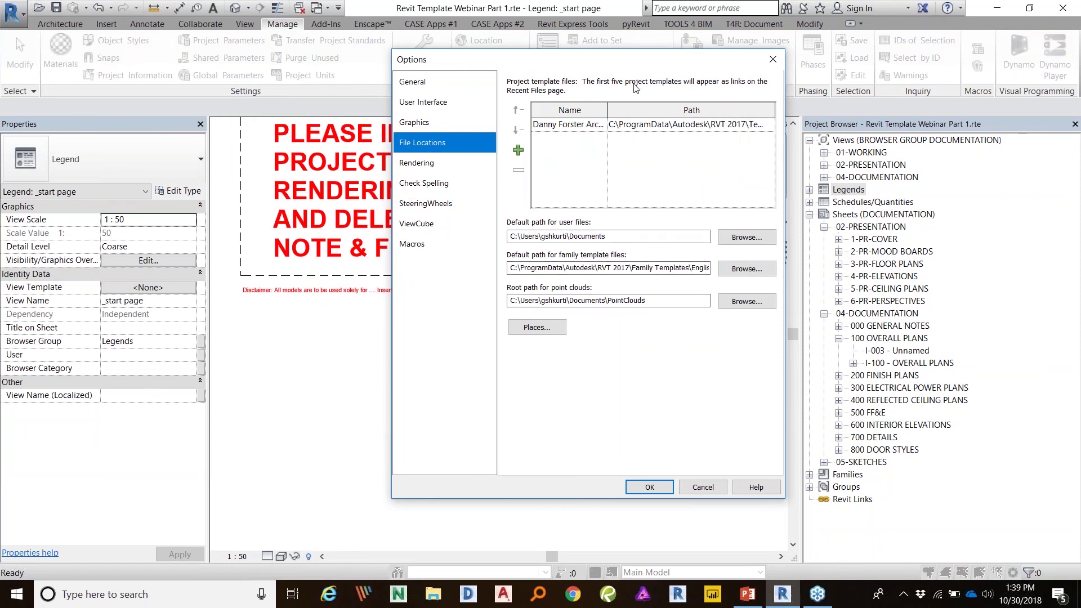
pyautogui.click(591, 124)
pyautogui.click(518, 149)
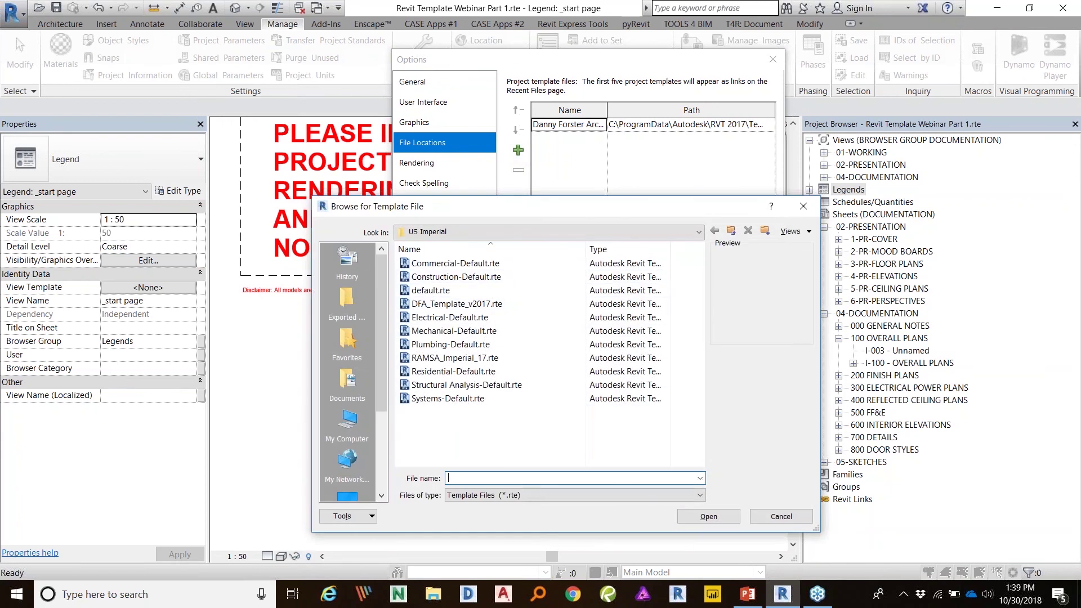
pyautogui.click(429, 290)
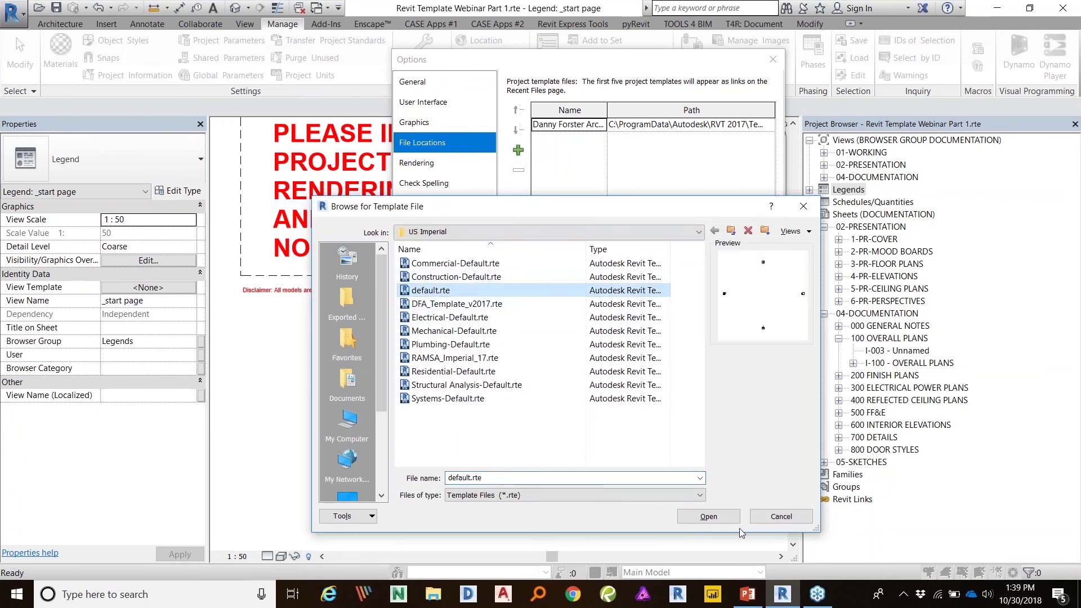
pyautogui.click(708, 517)
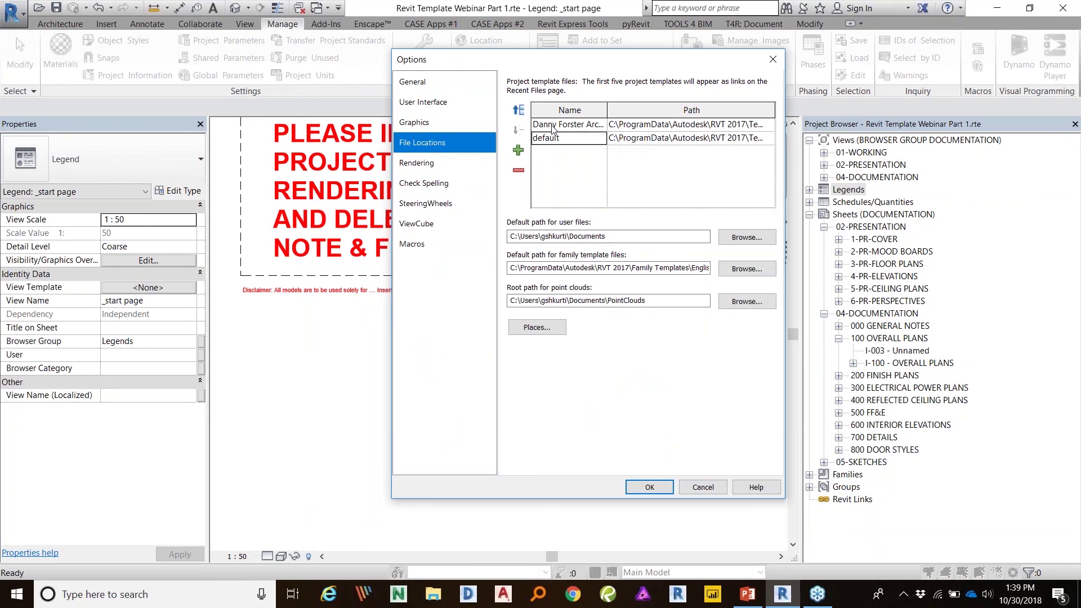
# Step: Remove the old firm template entry from the list and confirm the Options dialog
pyautogui.click(626, 124)
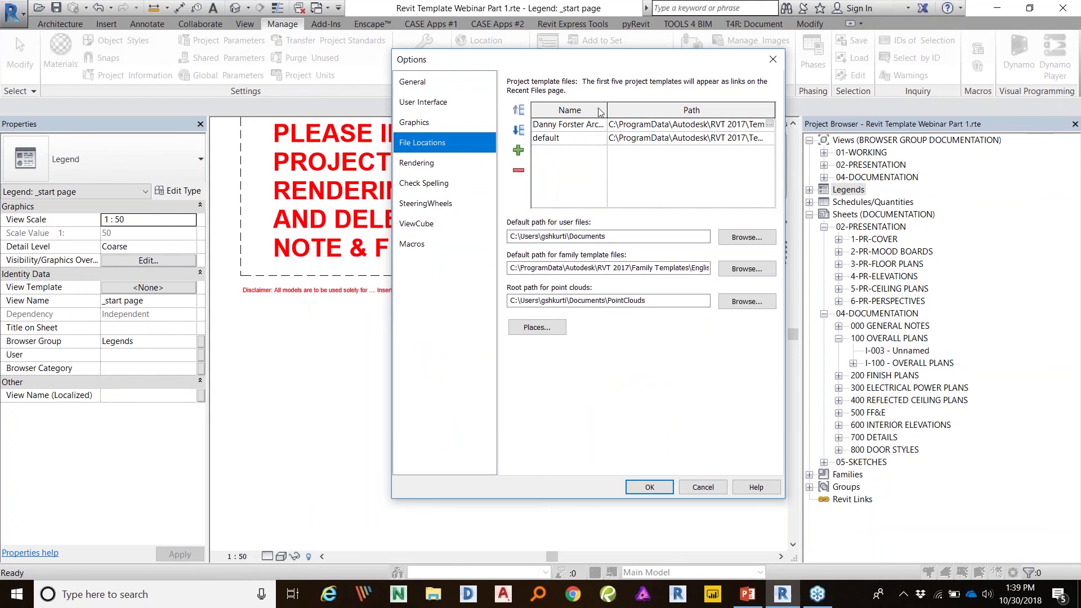
pyautogui.click(518, 170)
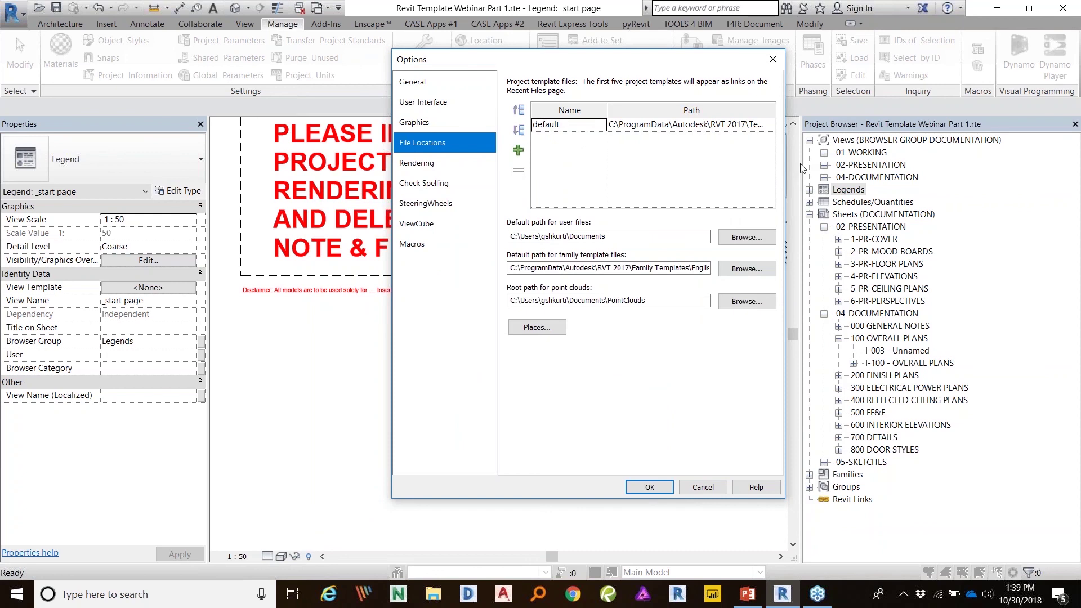
pyautogui.click(653, 489)
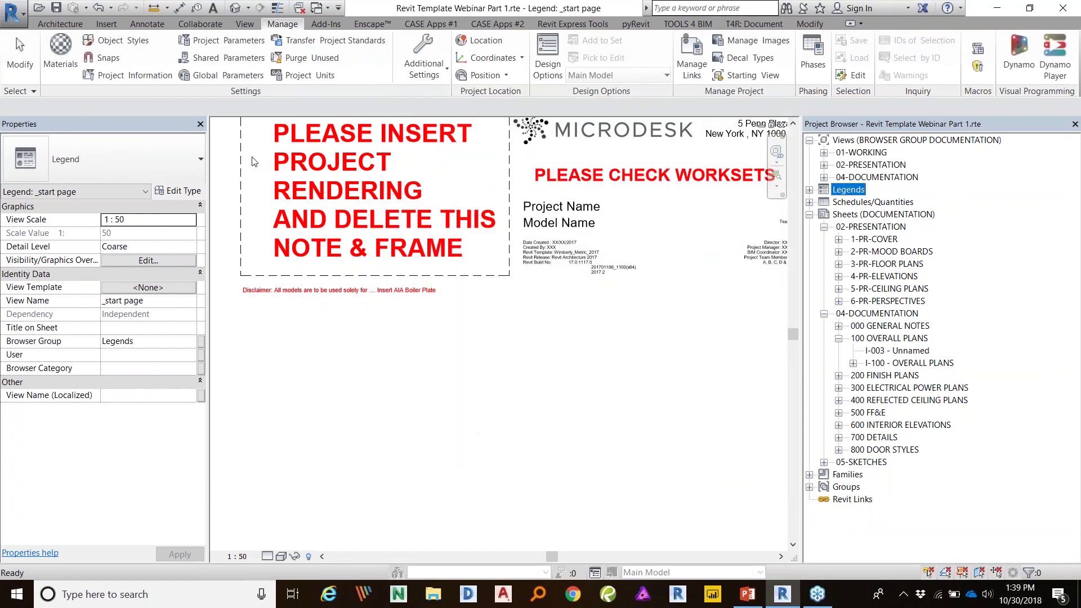
# Step: Create a new Project from the default template, opening Project1 at Level 1
pyautogui.click(11, 11)
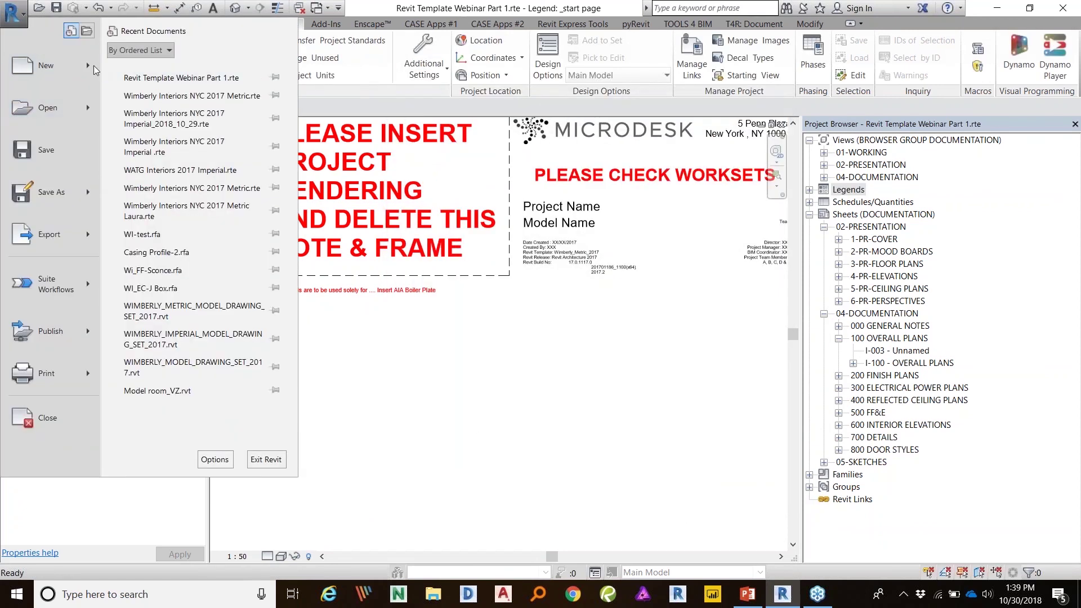
pyautogui.moveTo(91, 73)
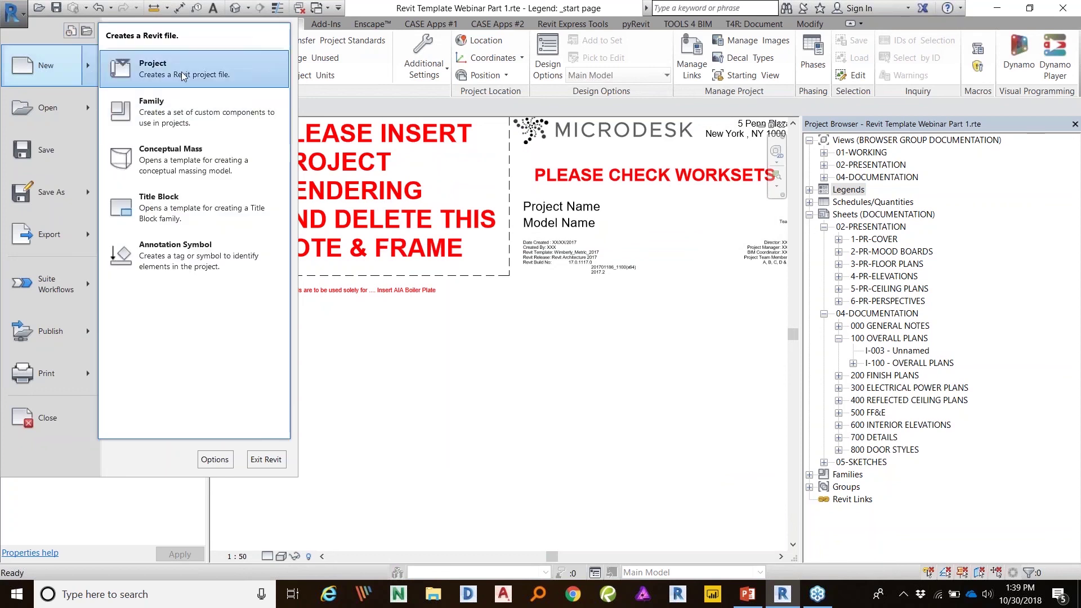
pyautogui.click(148, 69)
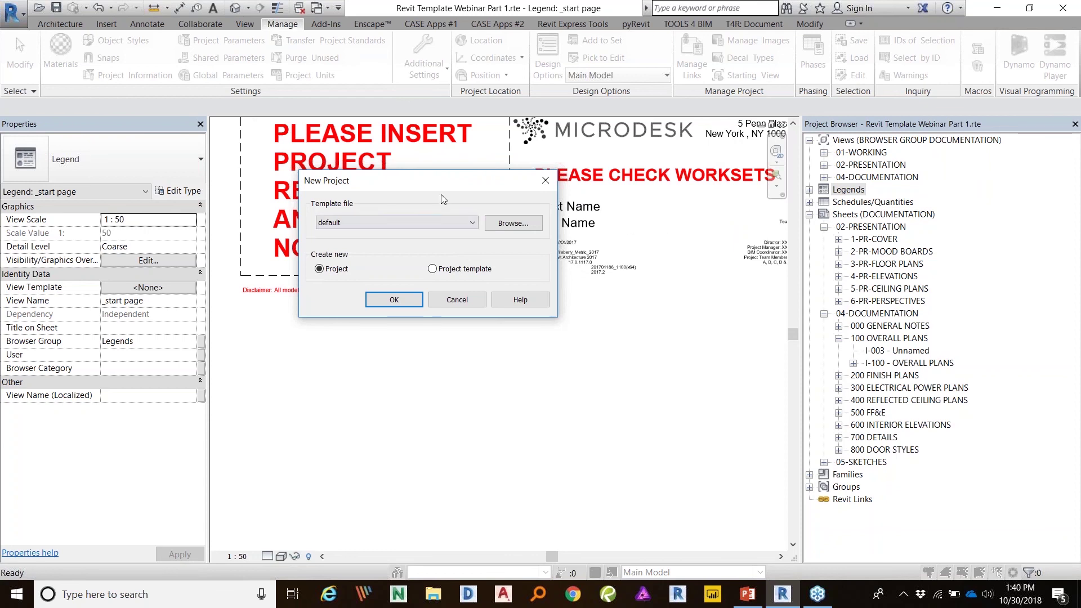
pyautogui.moveTo(453, 185); pyautogui.dragTo(394, 298)
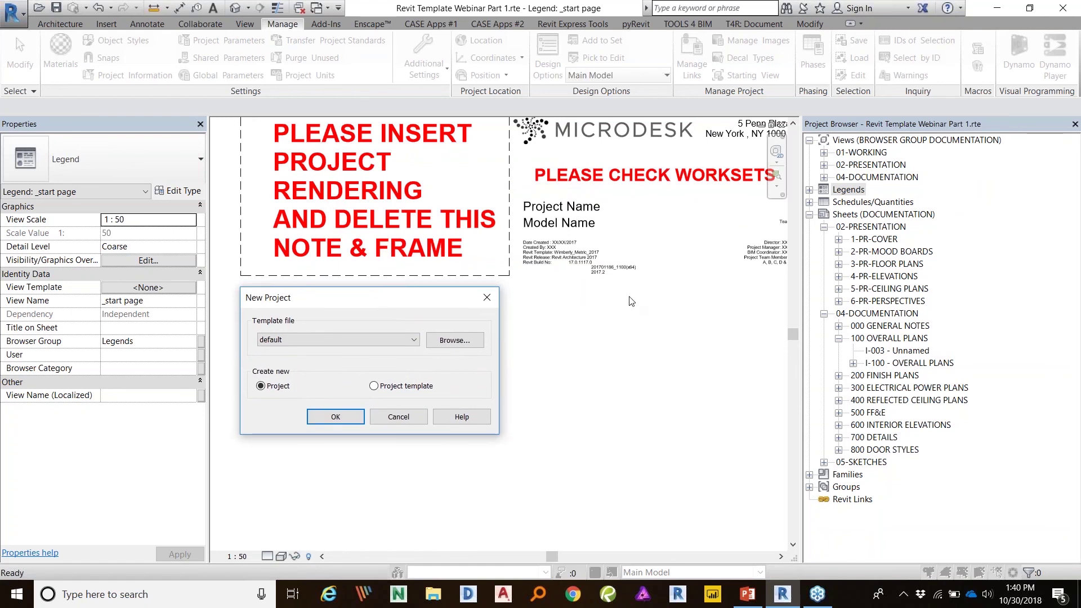
pyautogui.click(345, 418)
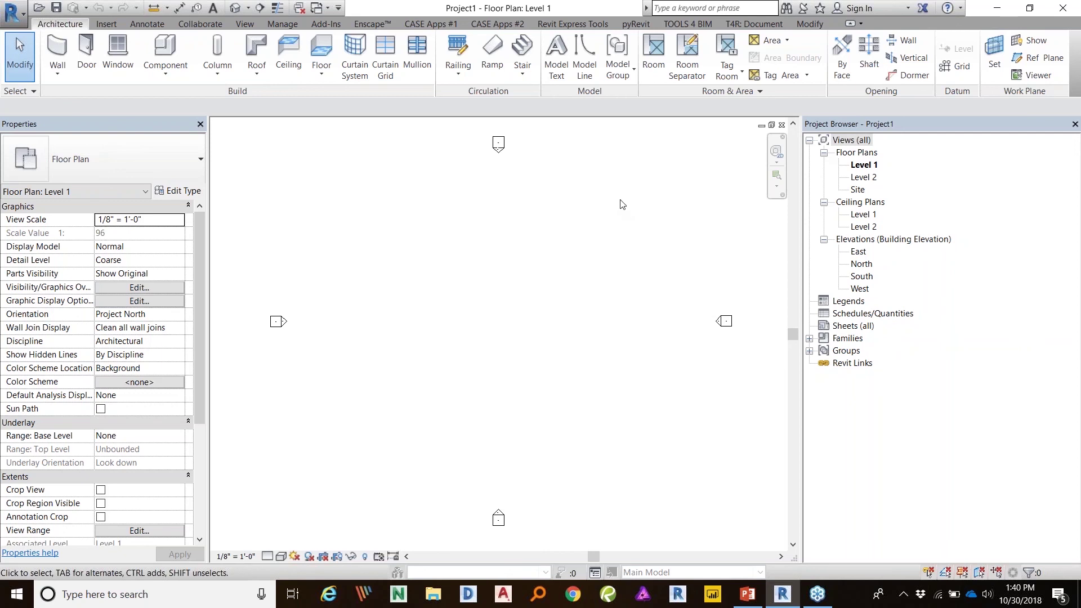
# Step: Start Transfer Project Standards from Revit Template Webinar Part 1 and clear every item
pyautogui.click(270, 25)
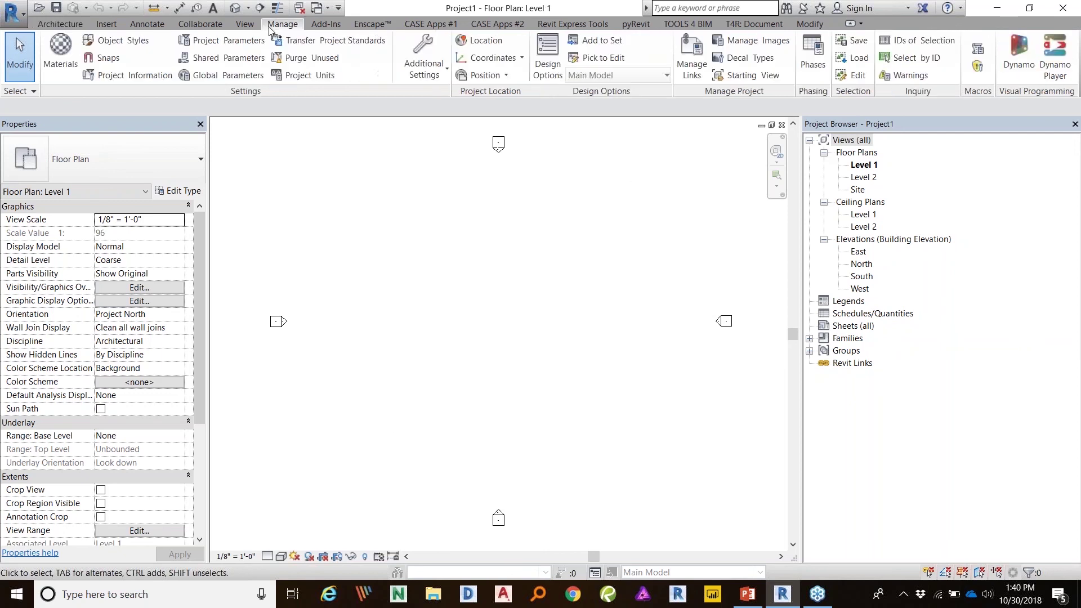
pyautogui.click(352, 42)
pyautogui.click(590, 158)
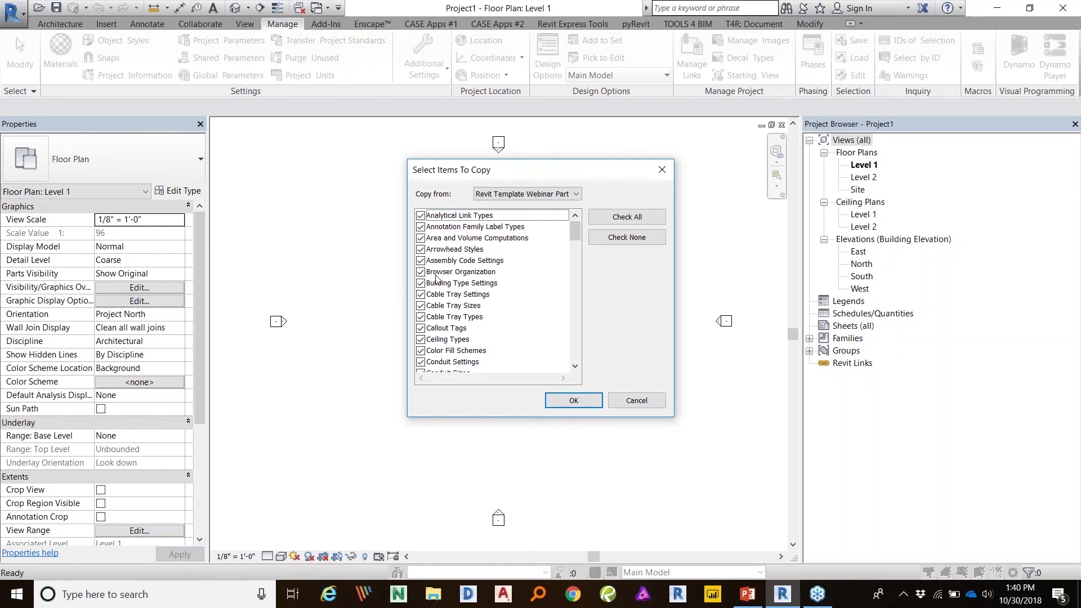
pyautogui.click(619, 237)
# Step: Tick Browser Organization, View Templates and View Reference Types, and copy them into Project1
pyautogui.click(421, 271)
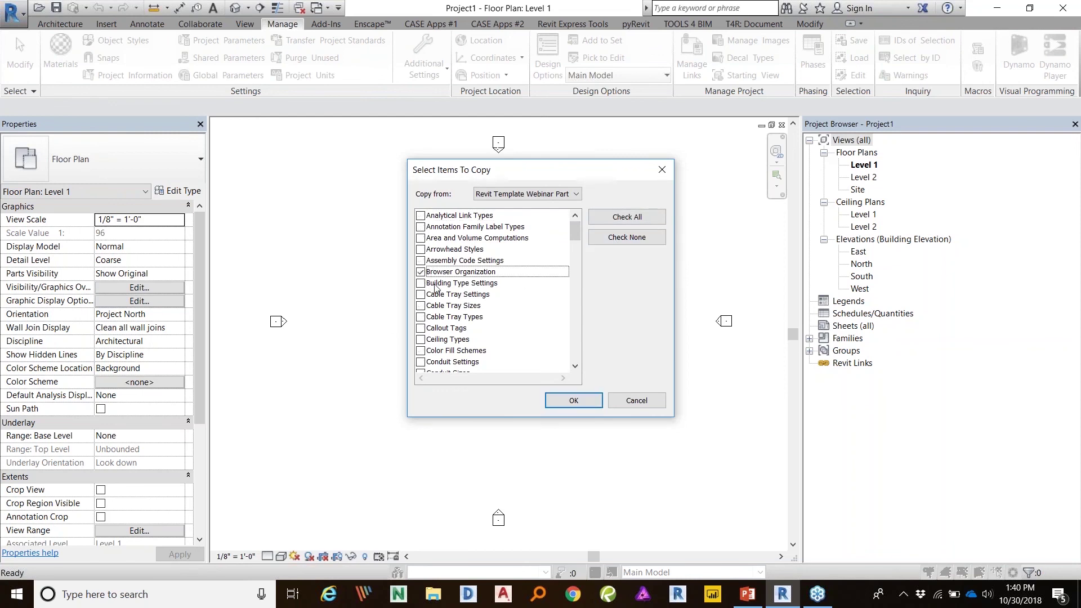
pyautogui.scroll(-13, 568, 295)
pyautogui.moveTo(571, 291); pyautogui.dragTo(574, 350)
pyautogui.click(450, 316)
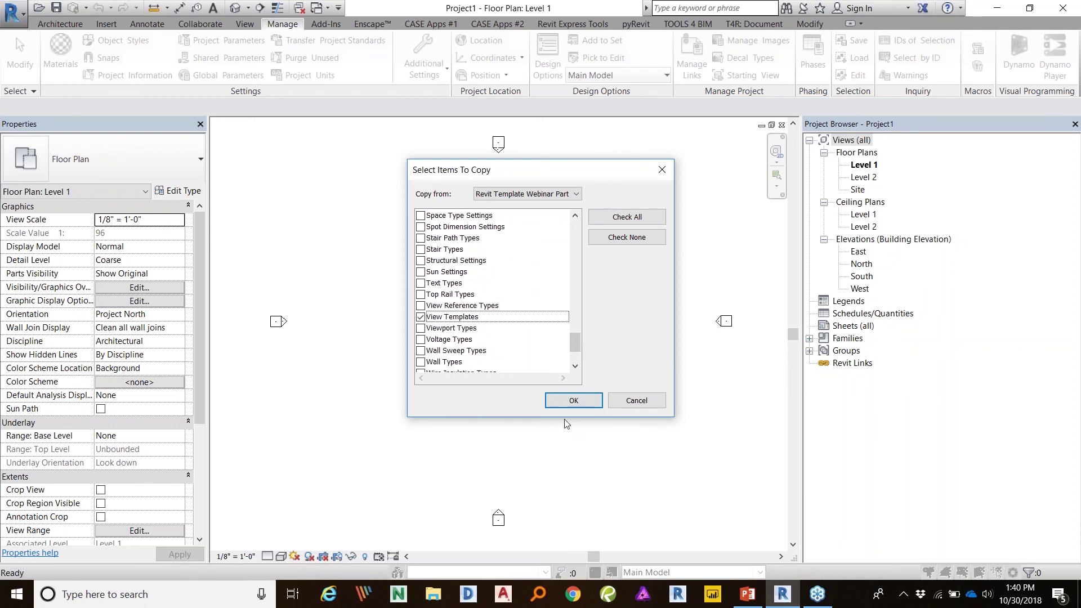
pyautogui.scroll(-2, 475, 287)
pyautogui.scroll(1, 448, 303)
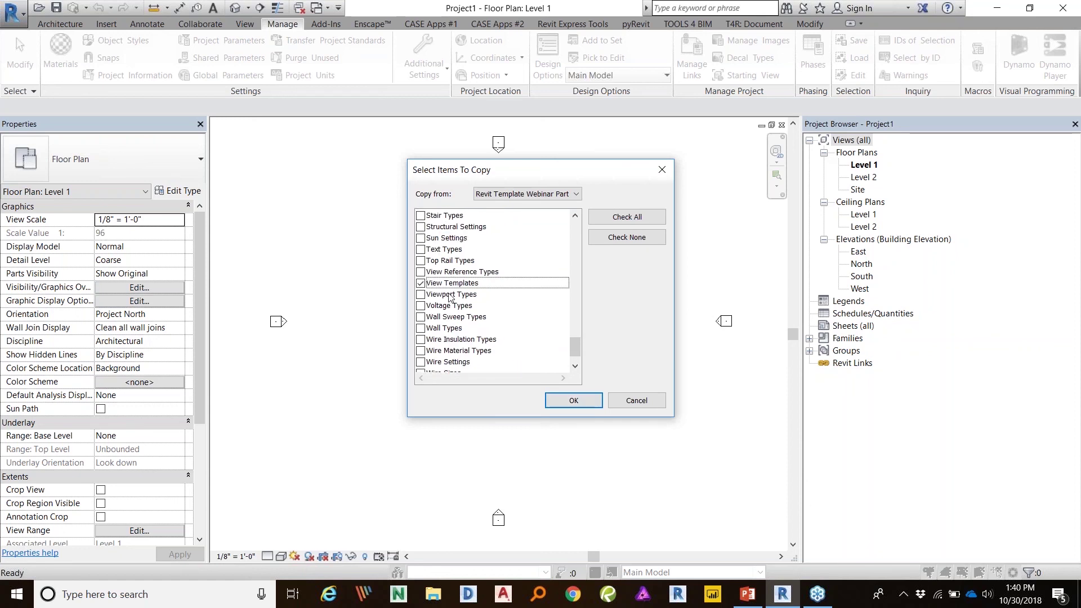
pyautogui.click(421, 283)
pyautogui.click(420, 272)
pyautogui.moveTo(576, 340); pyautogui.dragTo(596, 359)
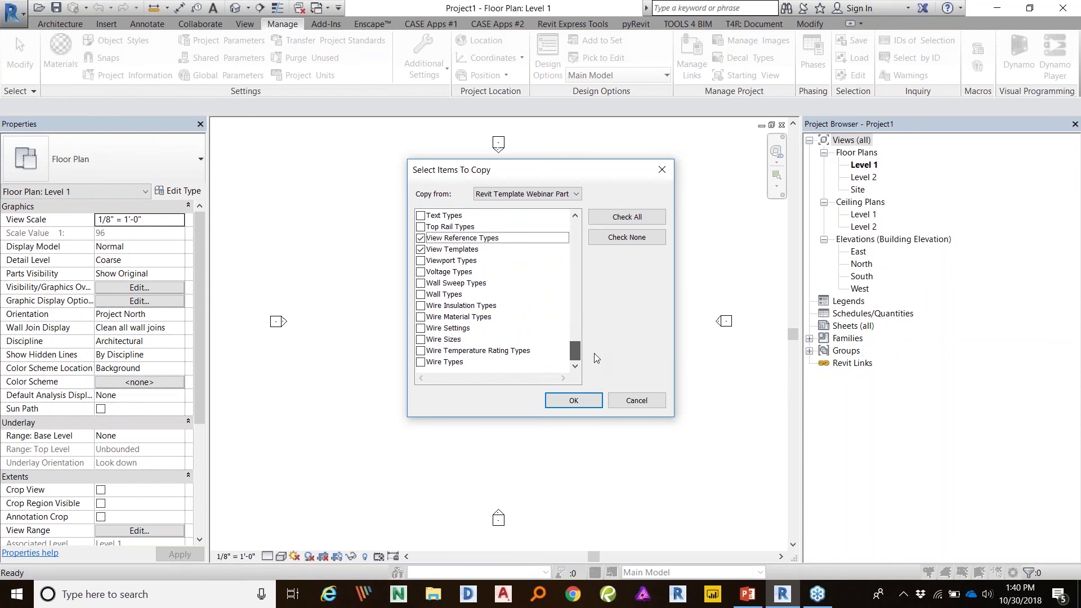
pyautogui.moveTo(596, 359); pyautogui.dragTo(596, 358)
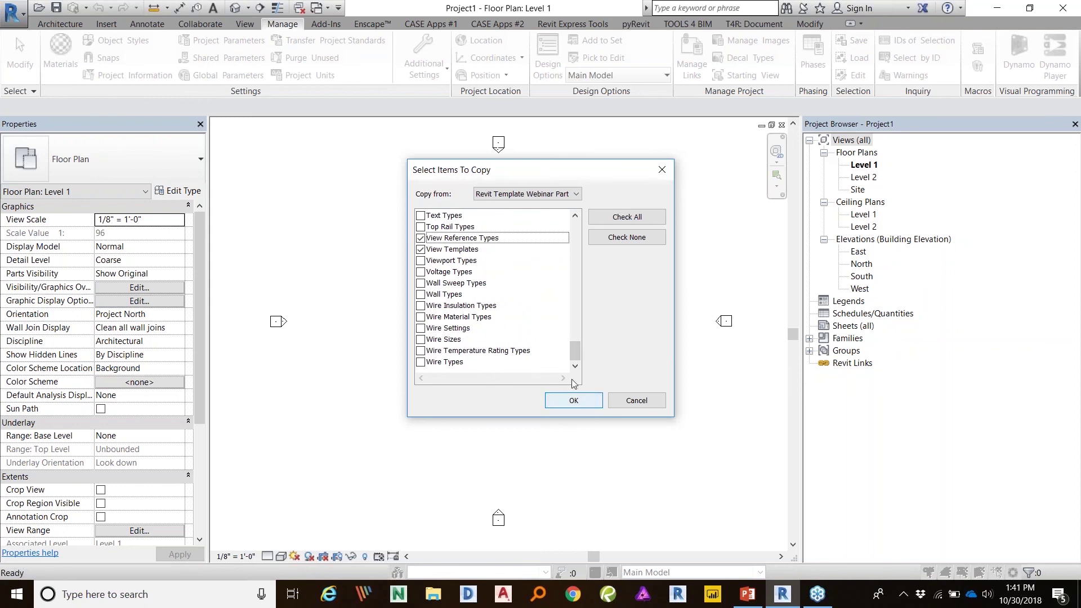
pyautogui.click(574, 402)
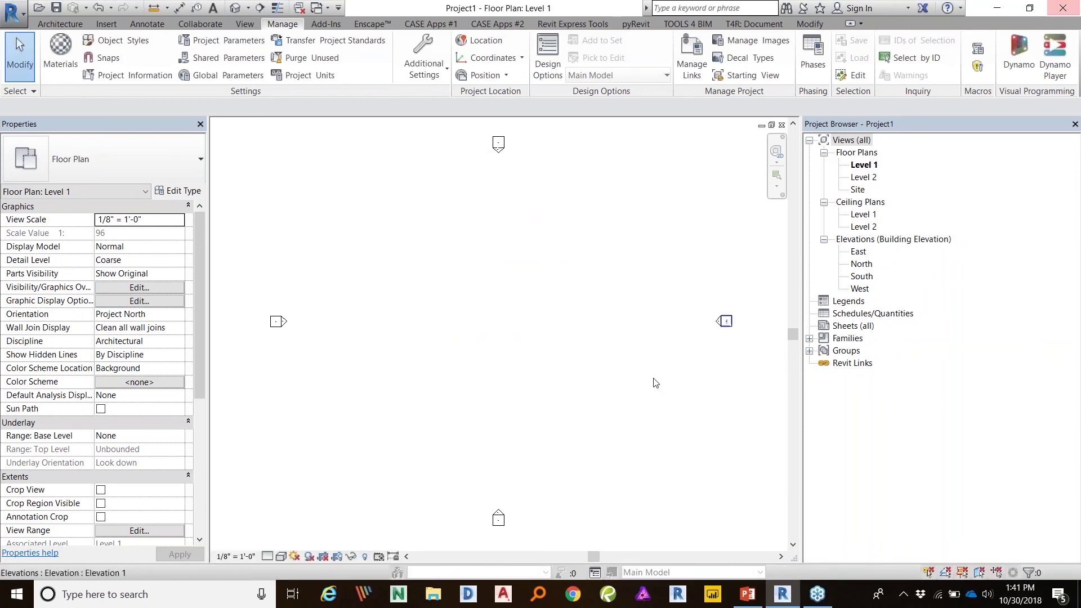
# Step: Set the Views browser organization to BROWSER GROUP DOCUMENTATION and minimize the Level 1 plan
pyautogui.rightClick(856, 140)
pyautogui.click(873, 146)
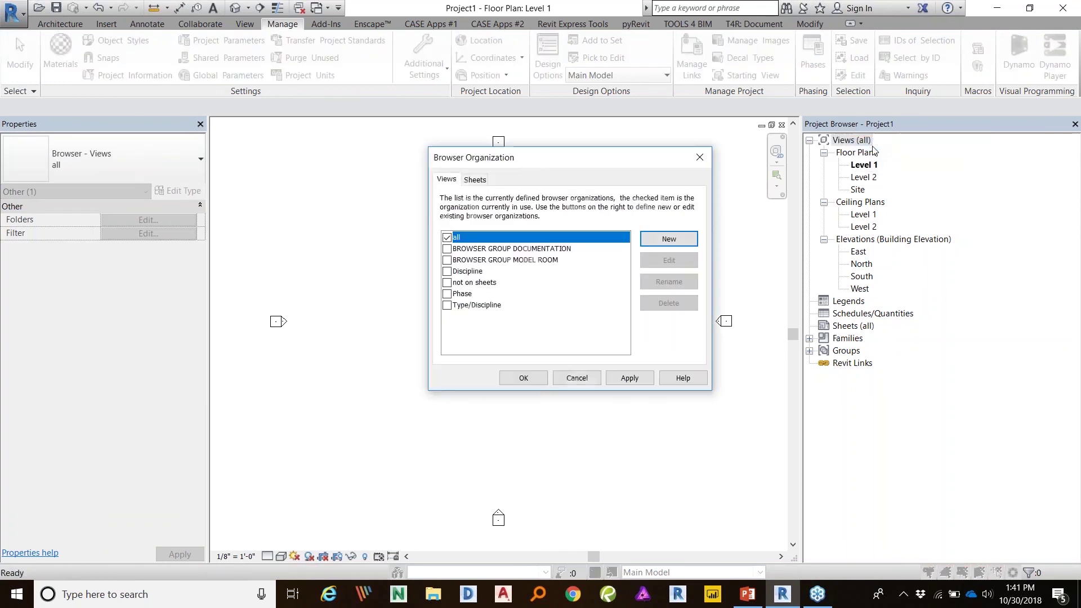
pyautogui.click(448, 249)
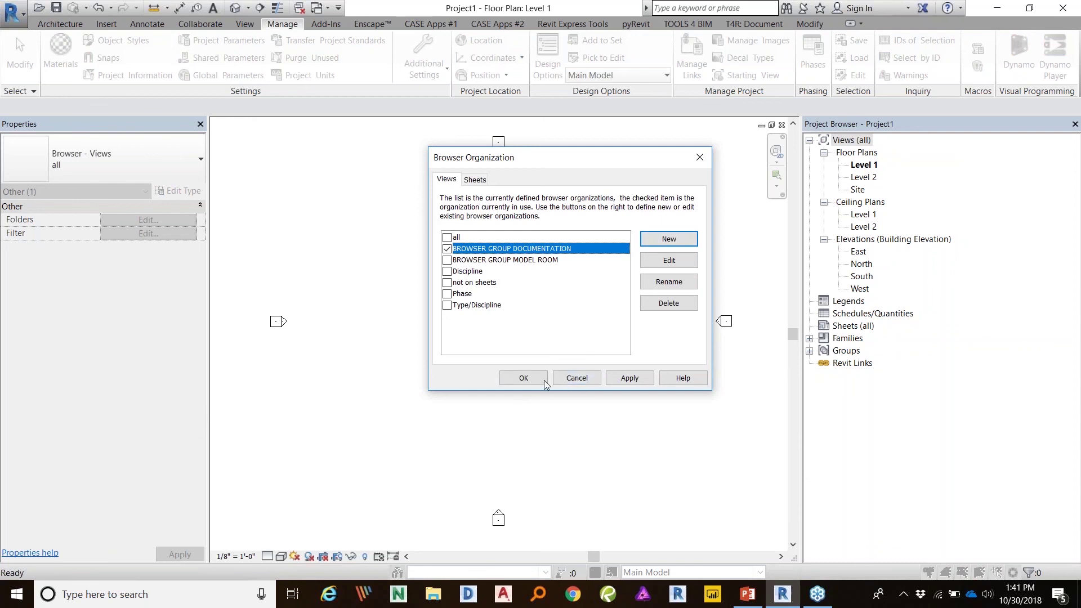
pyautogui.click(512, 381)
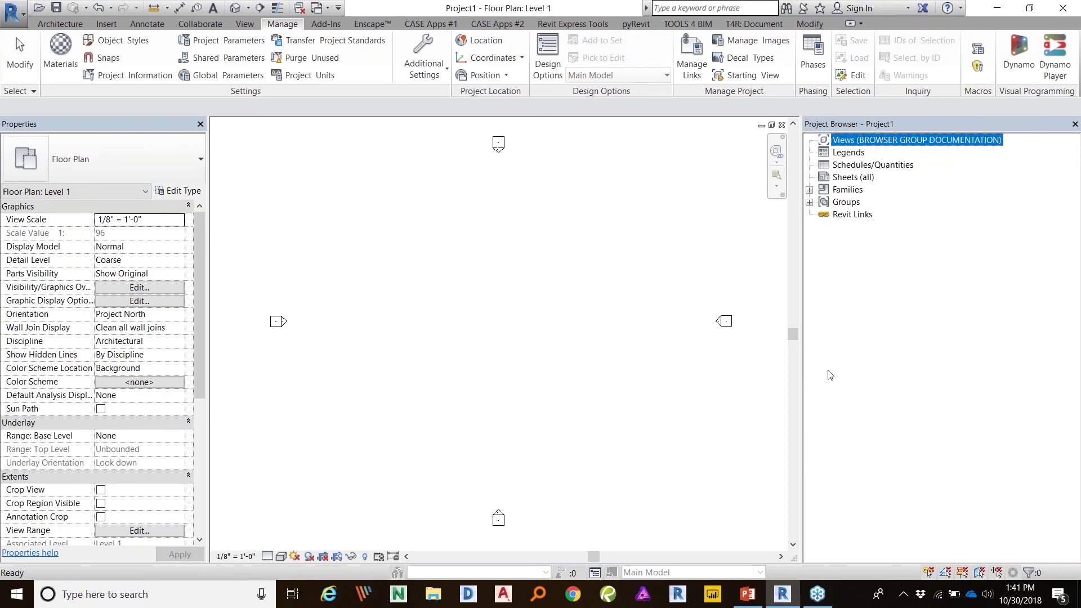
pyautogui.click(656, 281)
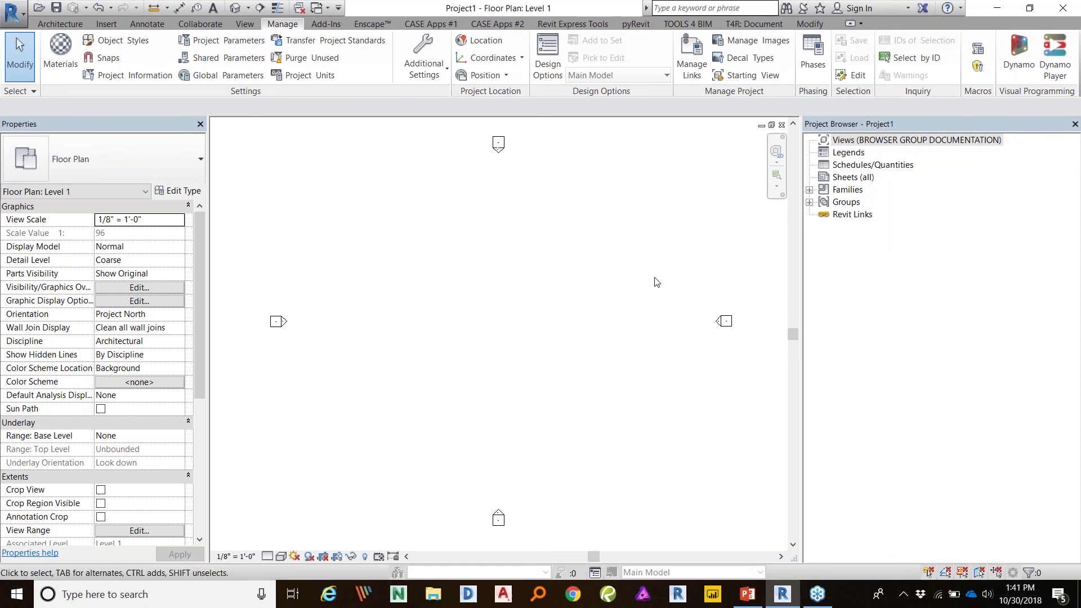
pyautogui.click(761, 125)
# Step: Enlarge the _start page legend, then expand 01-WORKING and 02-PRESENTATION and briefly wk-fp-overall_floor_plans
pyautogui.click(655, 234)
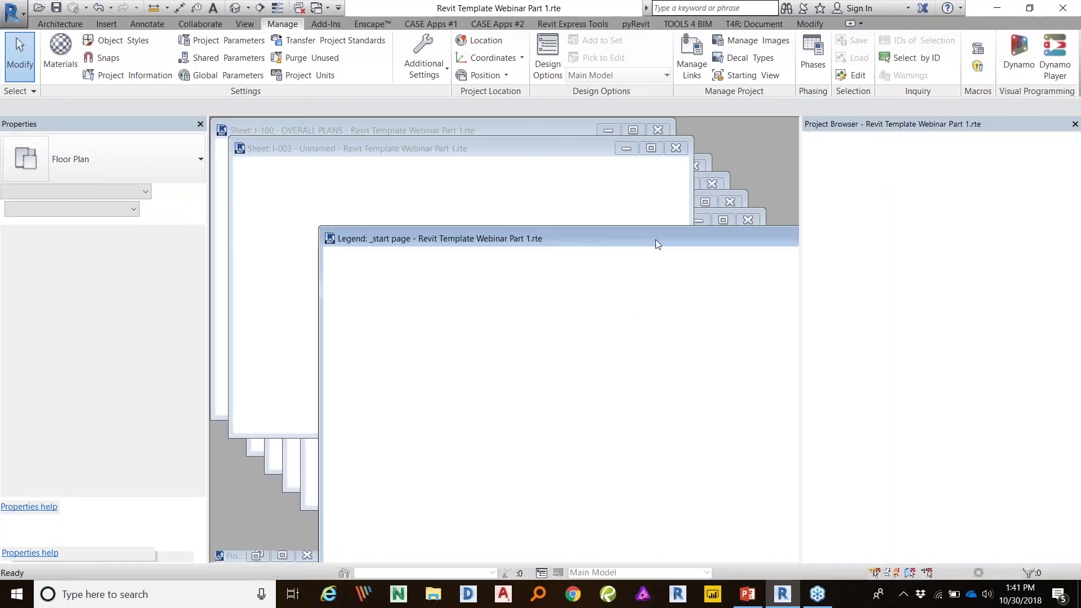
pyautogui.moveTo(655, 243); pyautogui.dragTo(530, 184)
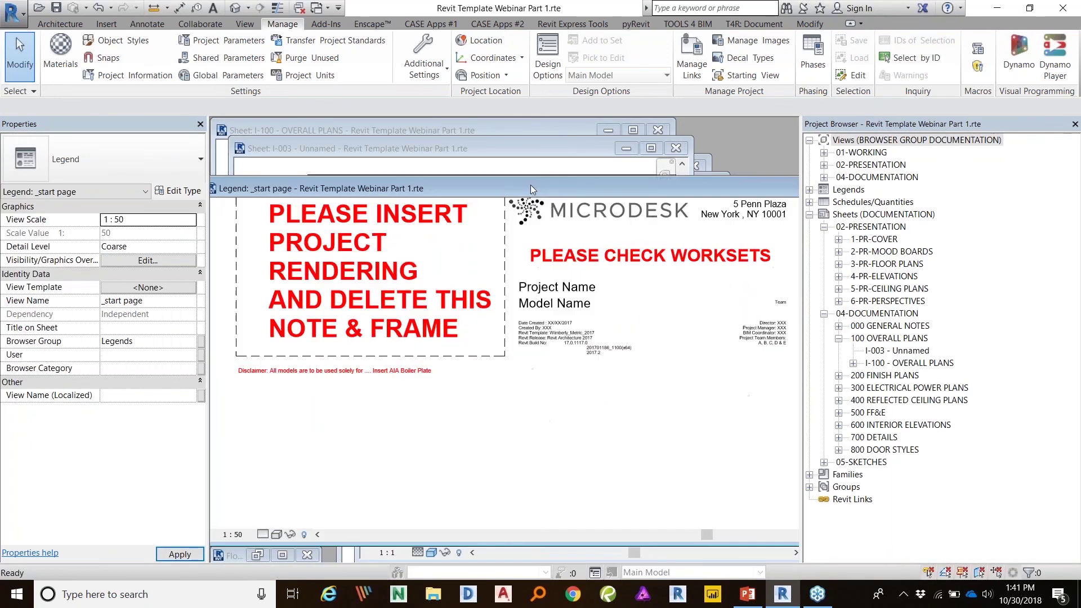
pyautogui.click(823, 153)
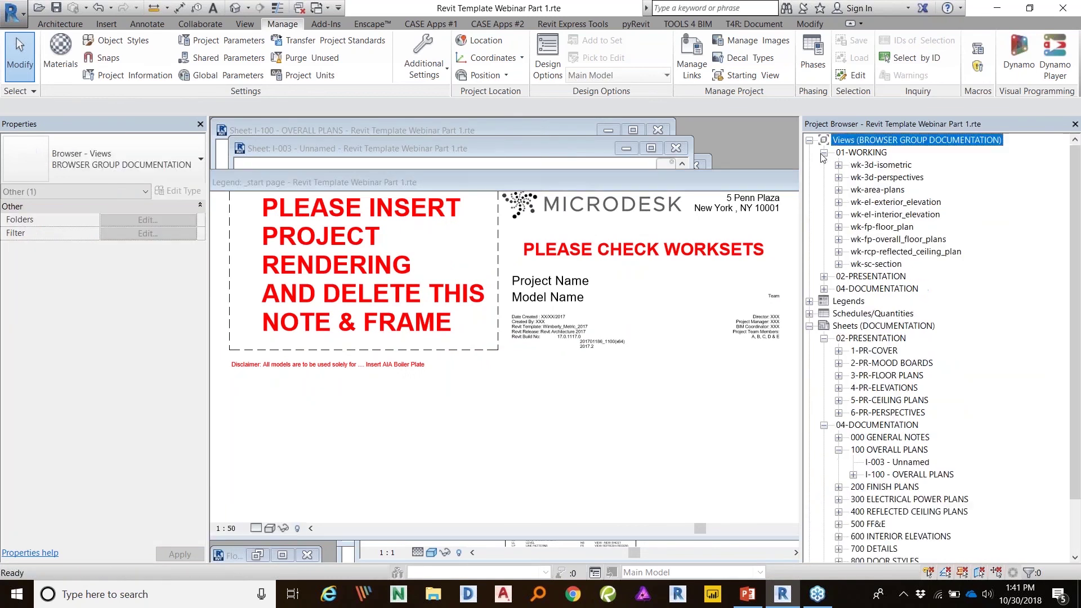
pyautogui.click(823, 278)
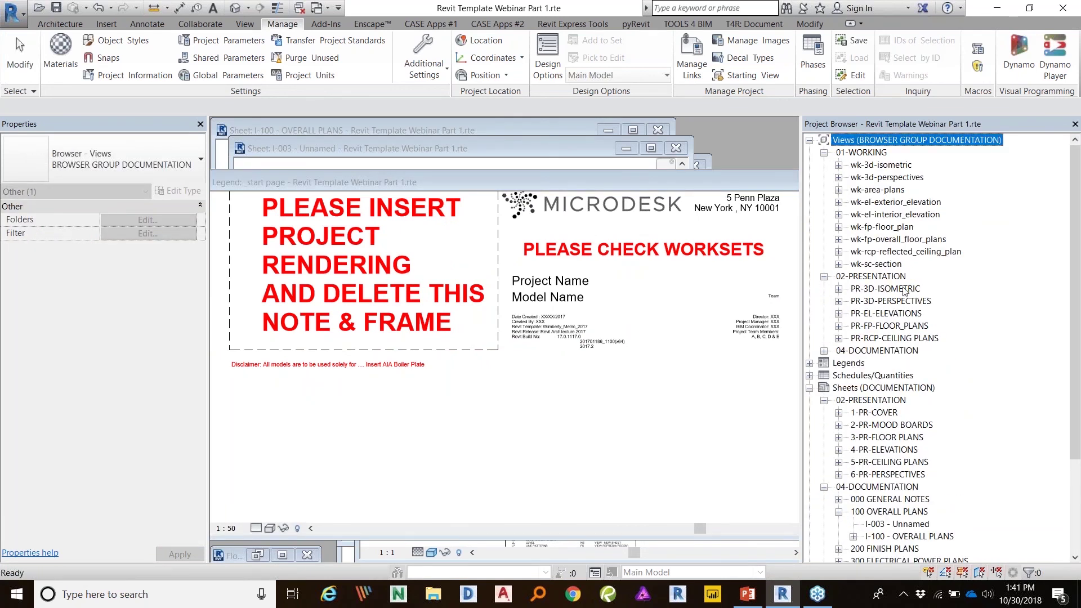
pyautogui.click(839, 240)
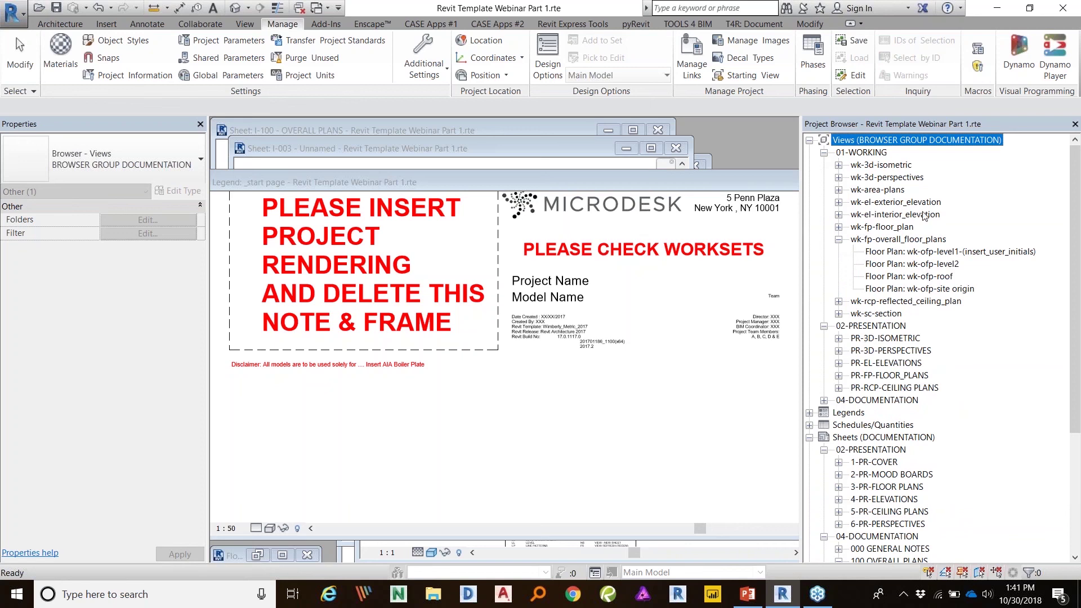
pyautogui.click(840, 240)
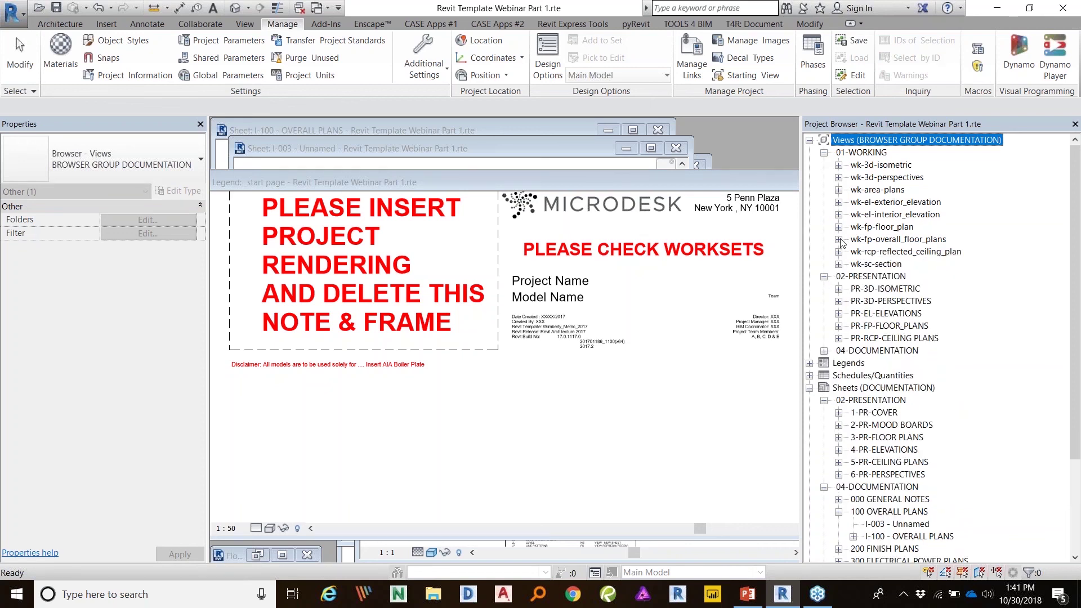
pyautogui.rightClick(876, 140)
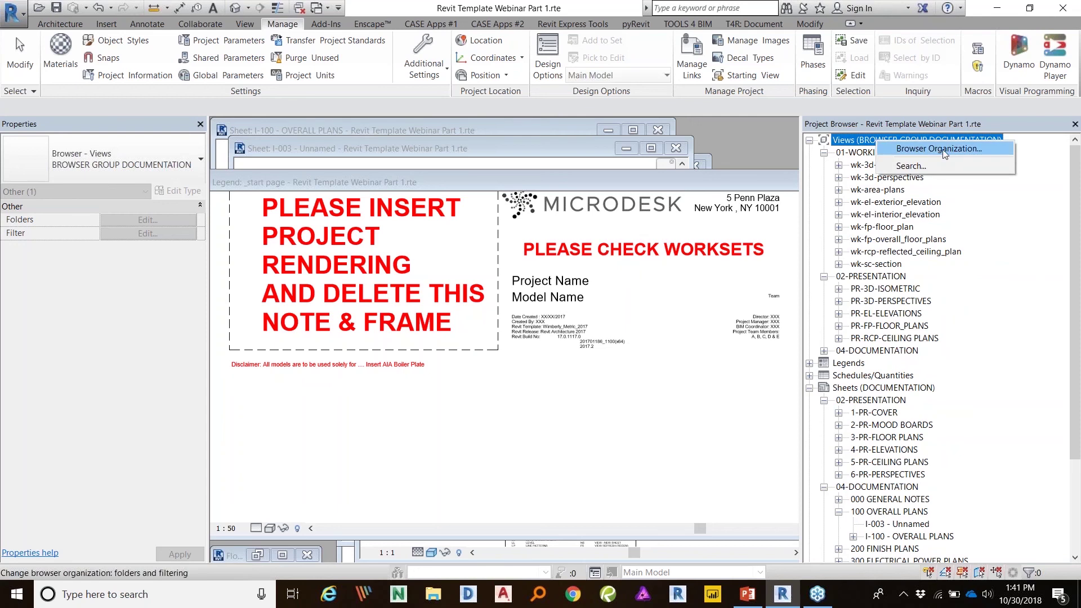
pyautogui.click(943, 147)
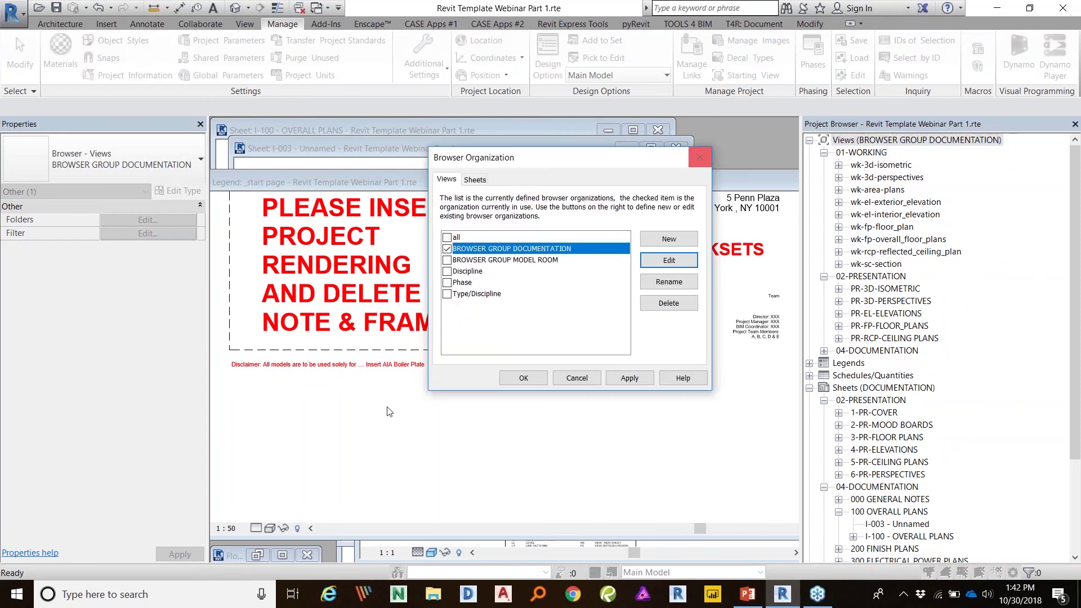
pyautogui.click(479, 180)
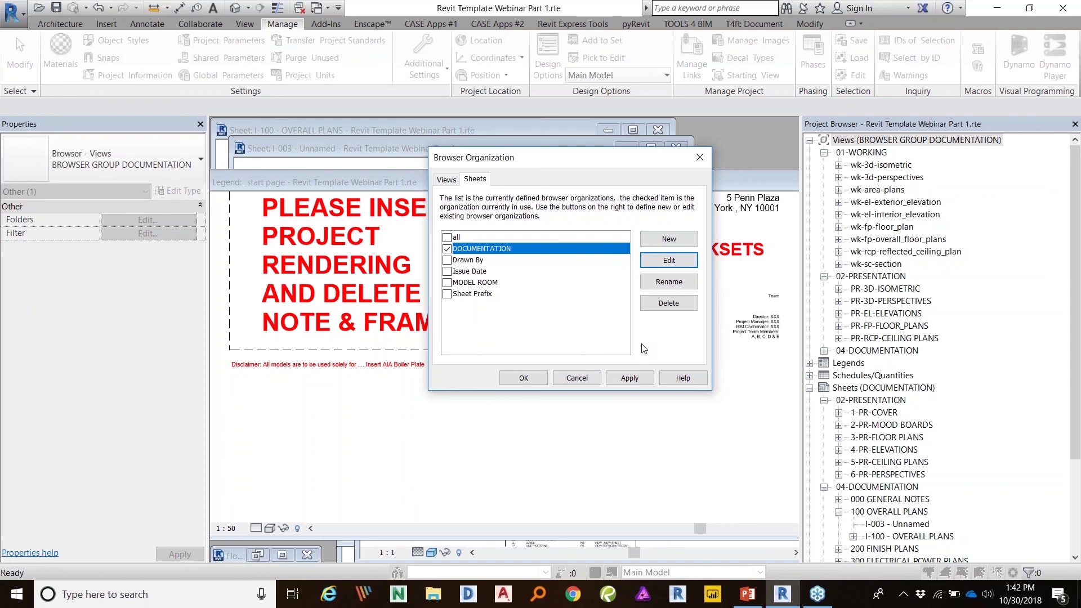
pyautogui.click(576, 382)
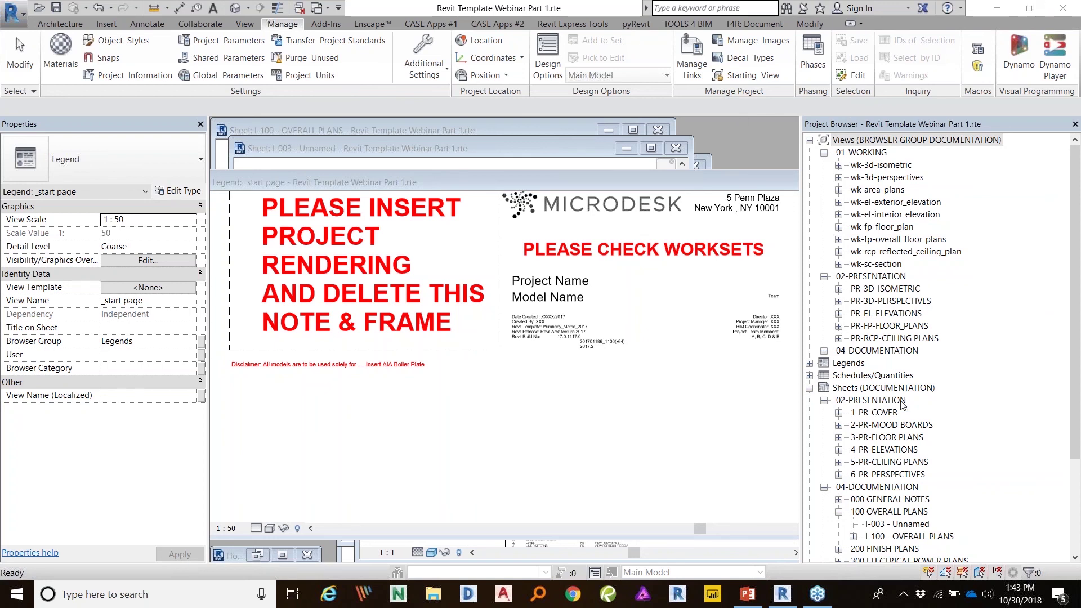
pyautogui.scroll(-4, 931, 403)
# Step: Expand Families > Annotation Symbols and the Legends branch, then select the _project browser legend
pyautogui.click(809, 499)
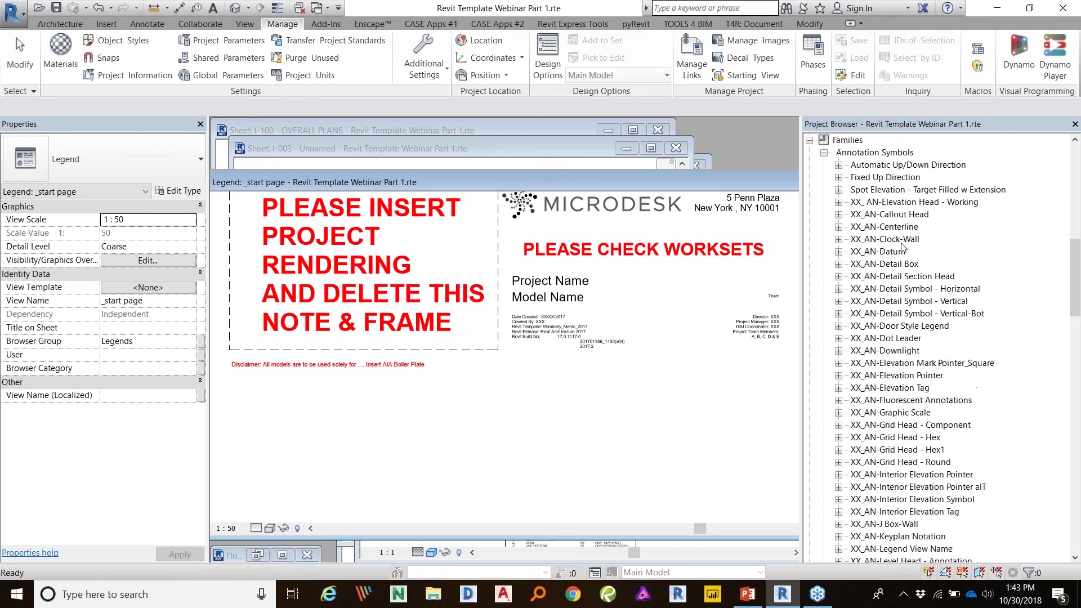
pyautogui.click(859, 279)
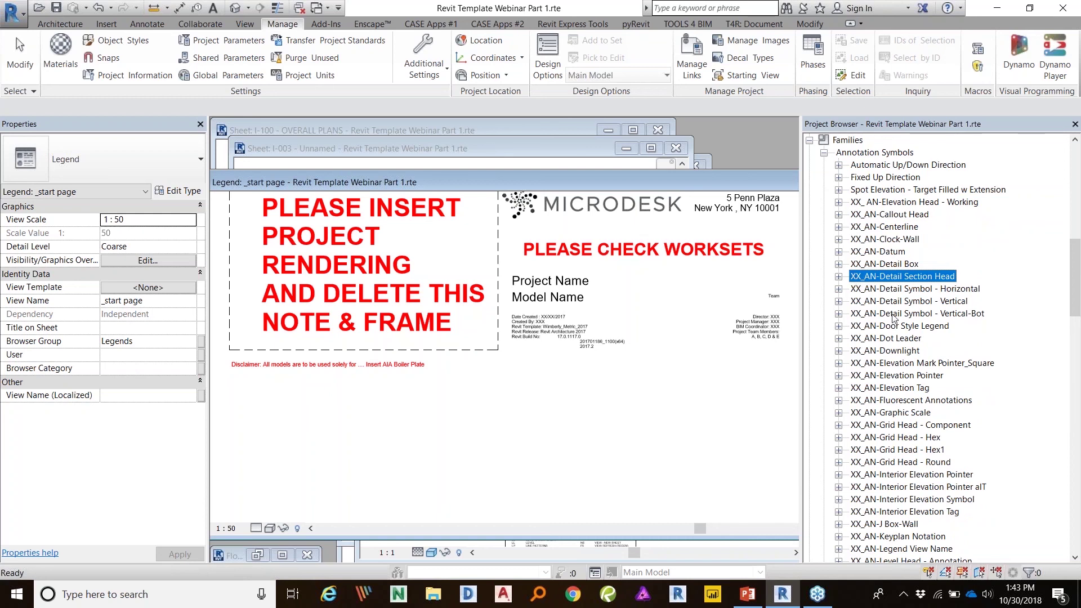
pyautogui.scroll(-7, 891, 324)
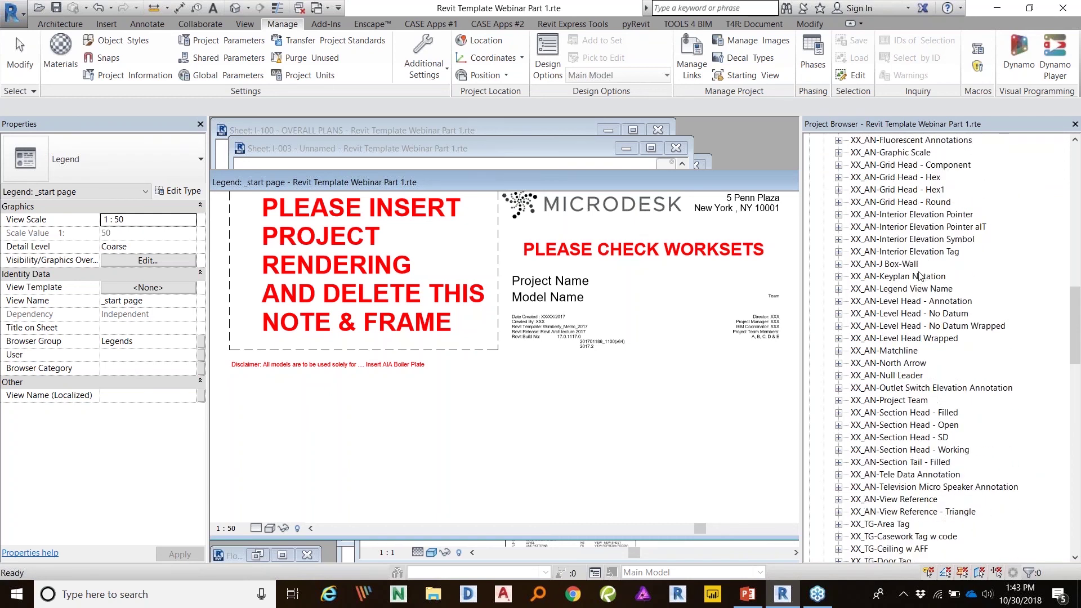
pyautogui.scroll(15, 920, 275)
pyautogui.scroll(2, 934, 259)
pyautogui.click(811, 272)
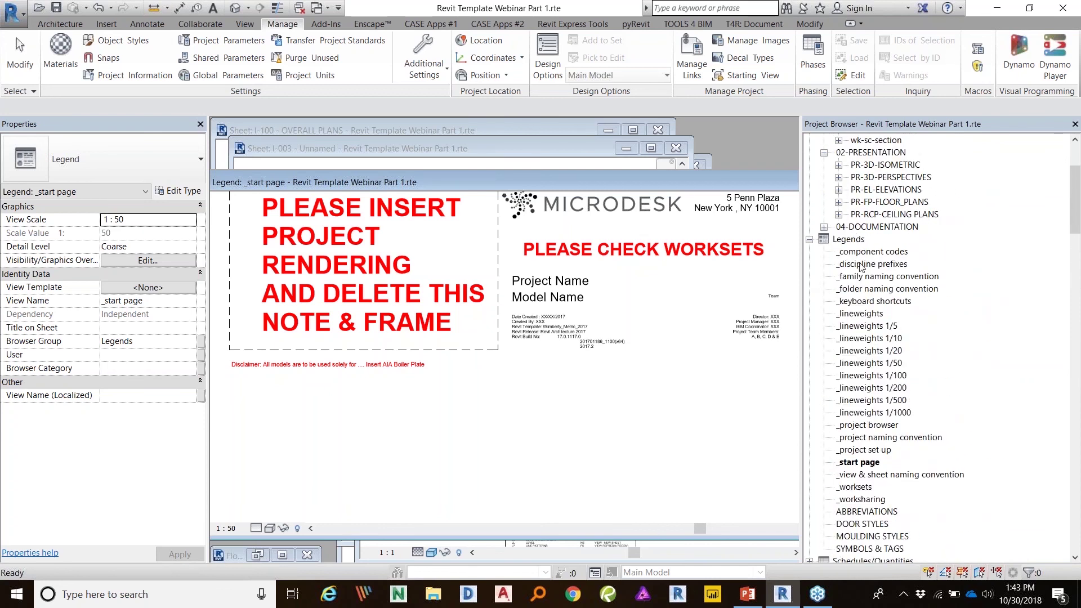
pyautogui.scroll(-2, 855, 394)
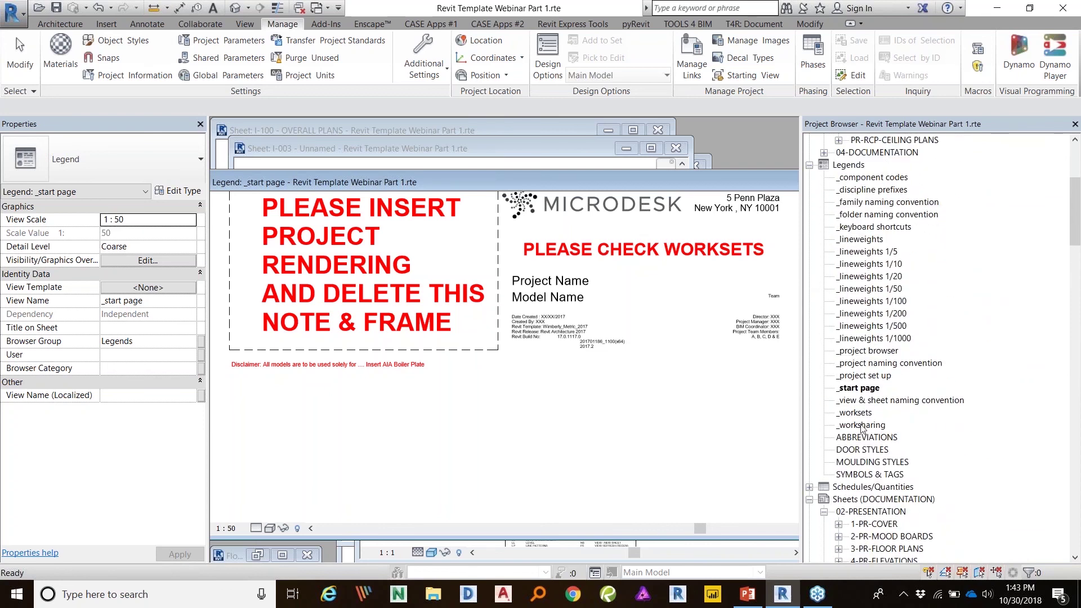
pyautogui.click(873, 355)
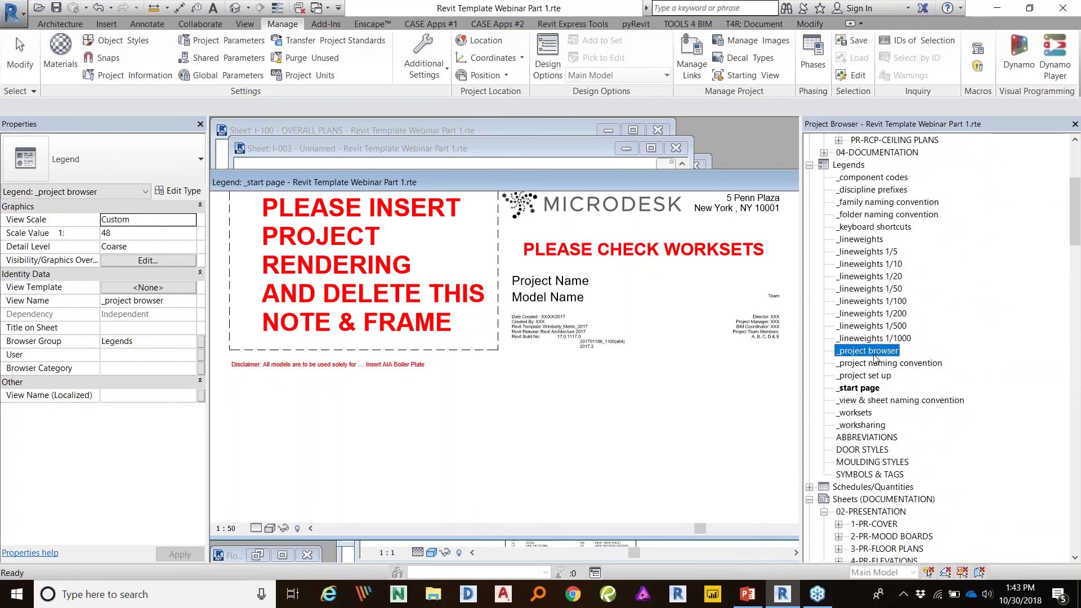
# Step: Open the _project browser legend, then the _project naming convention legend
pyautogui.doubleClick(874, 355)
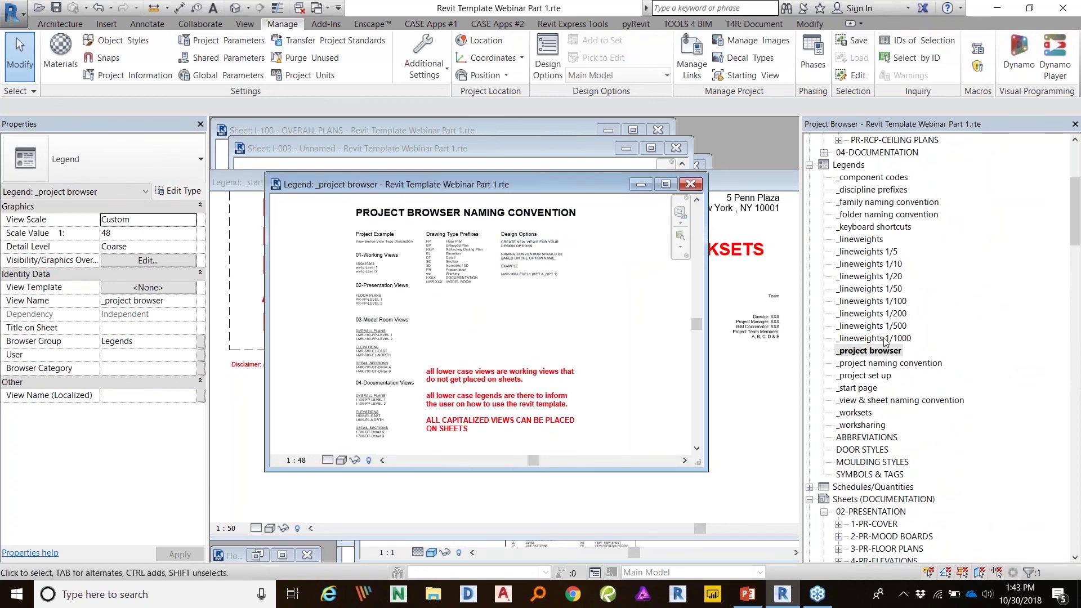
pyautogui.doubleClick(884, 364)
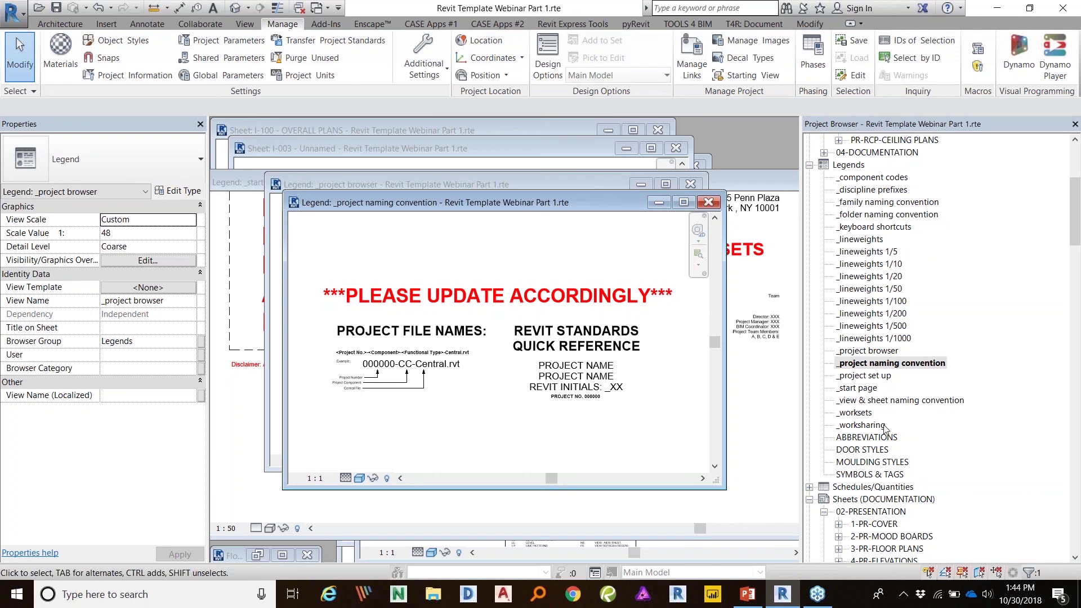
# Step: Open the _worksets legend maximized and zoom on its WIMBERLY WORKSET ORGANIZATION table
pyautogui.doubleClick(857, 413)
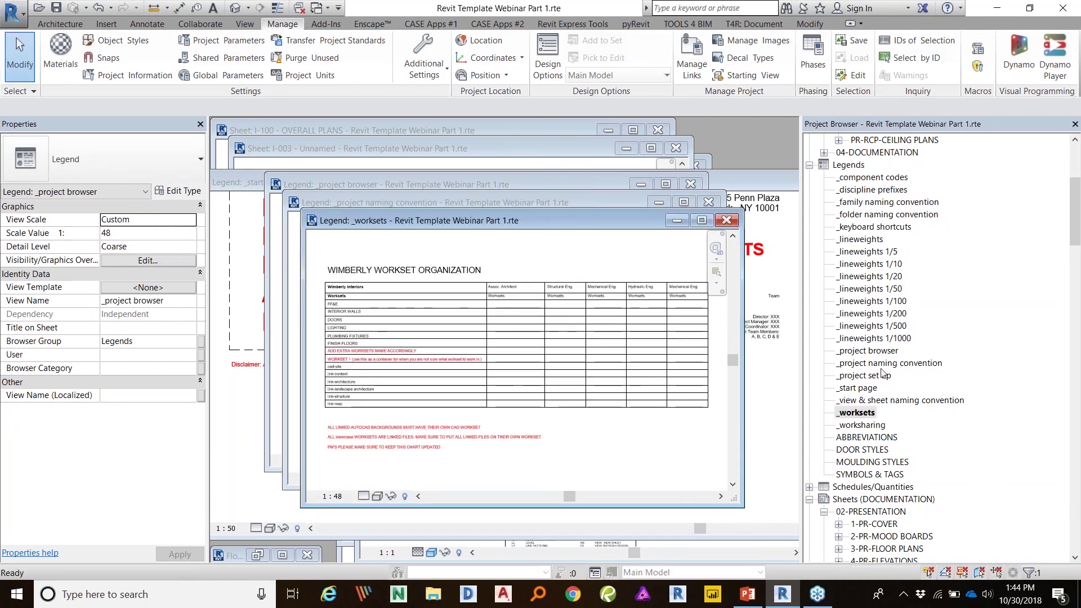
pyautogui.click(701, 220)
pyautogui.scroll(5, 407, 329)
pyautogui.scroll(-3, 592, 230)
pyautogui.scroll(-2, 591, 230)
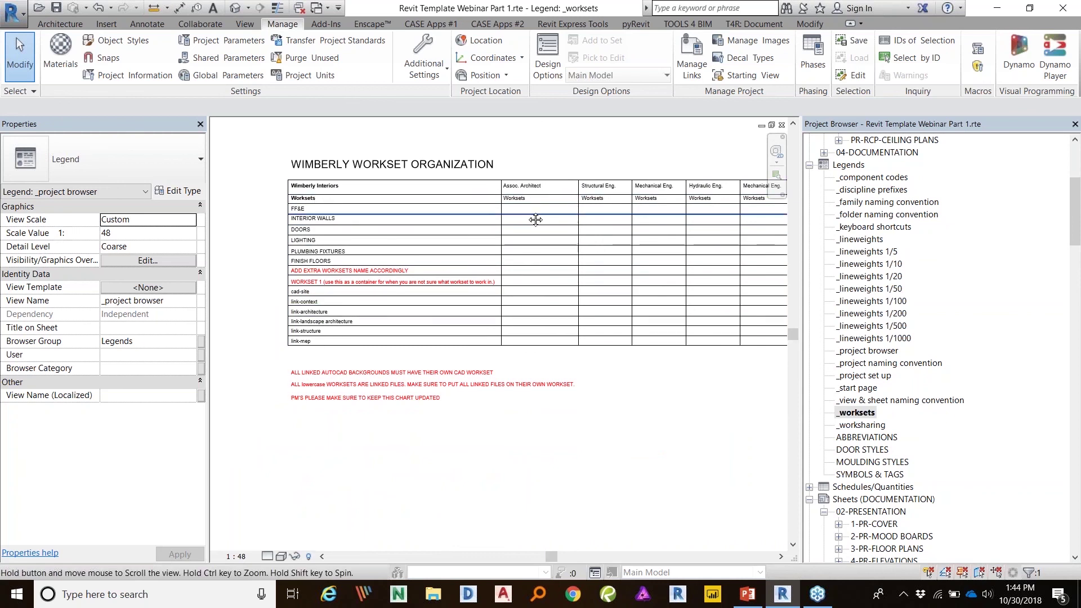
# Step: Zoom the worksets legend, then collapse the 02-PRESENTATION and 04-DOCUMENTATION sheet folders
pyautogui.scroll(6, 374, 281)
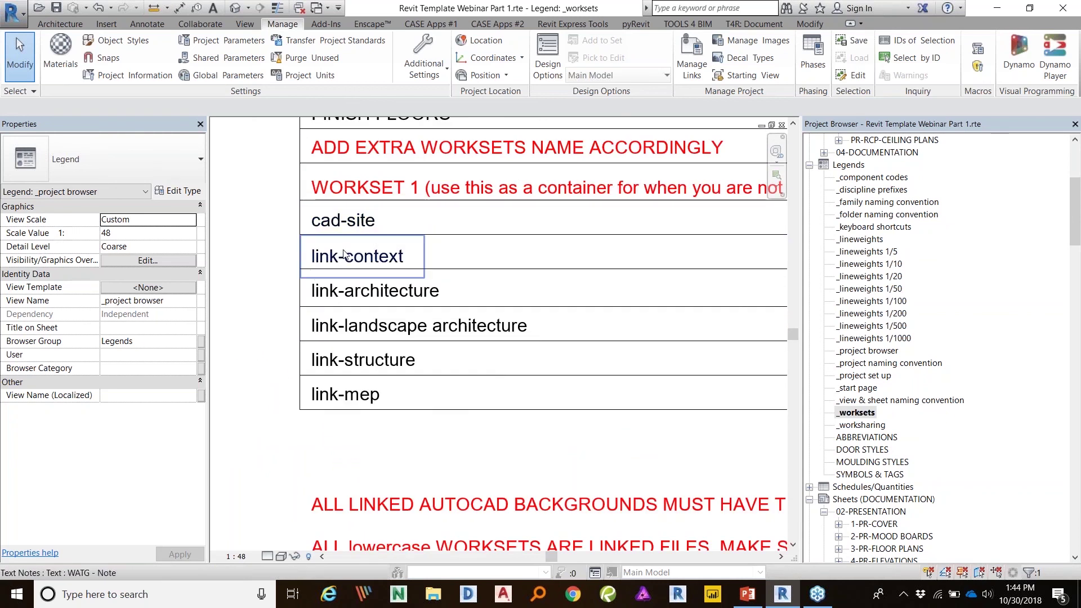
pyautogui.scroll(-6, 422, 304)
pyautogui.scroll(-2, 422, 304)
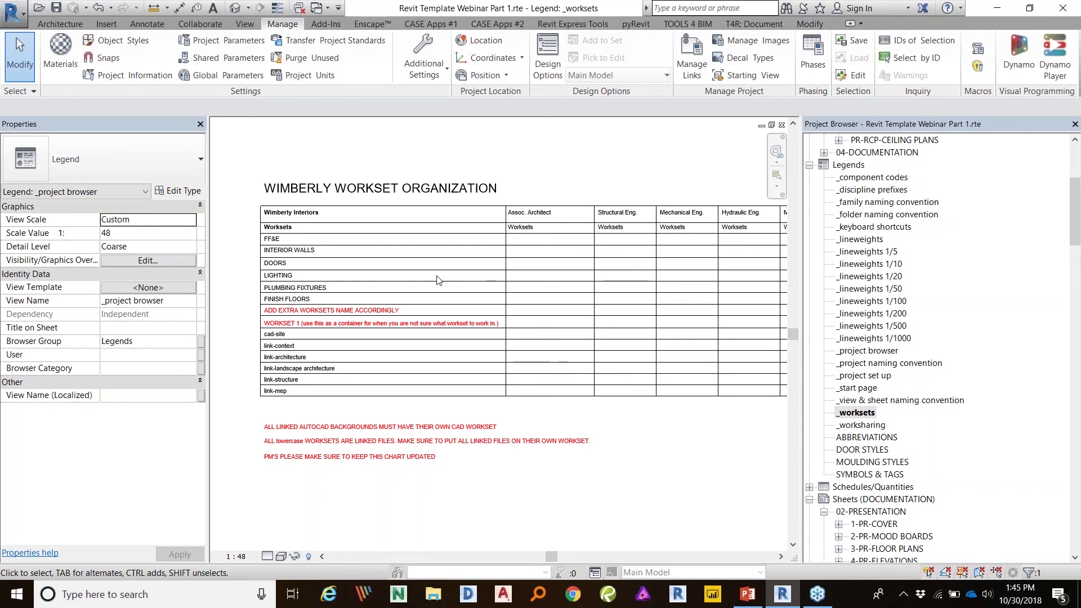
pyautogui.scroll(-1, 844, 378)
pyautogui.scroll(-5, 845, 378)
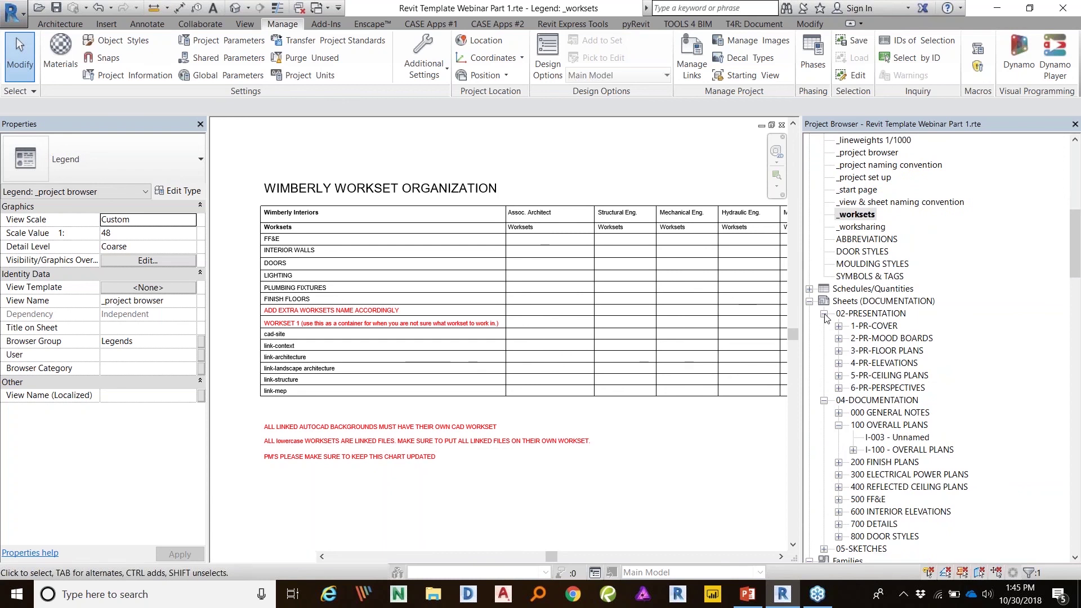
pyautogui.click(824, 314)
pyautogui.click(823, 326)
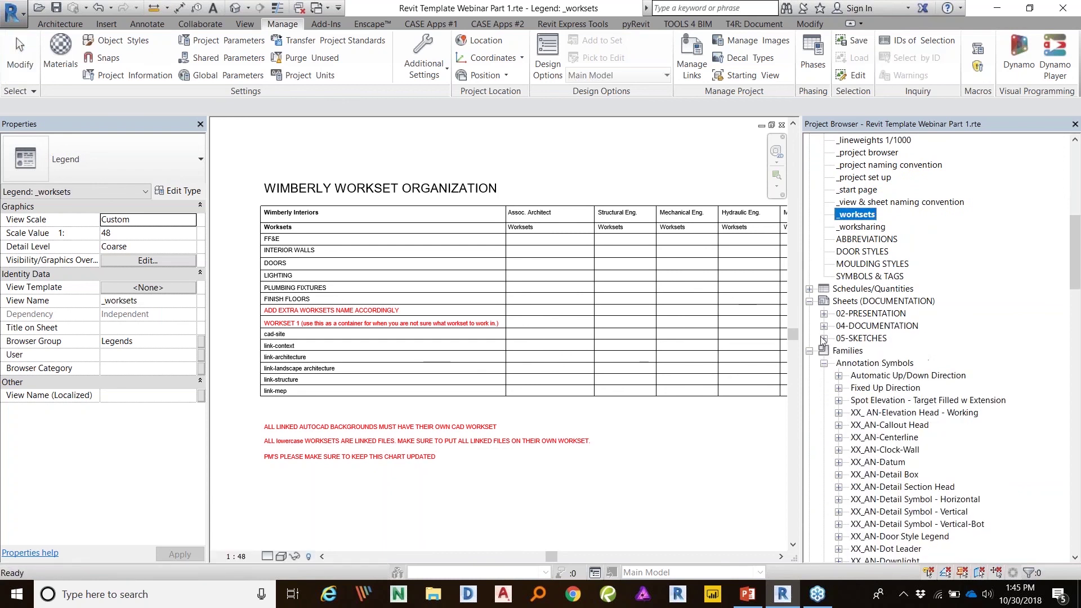